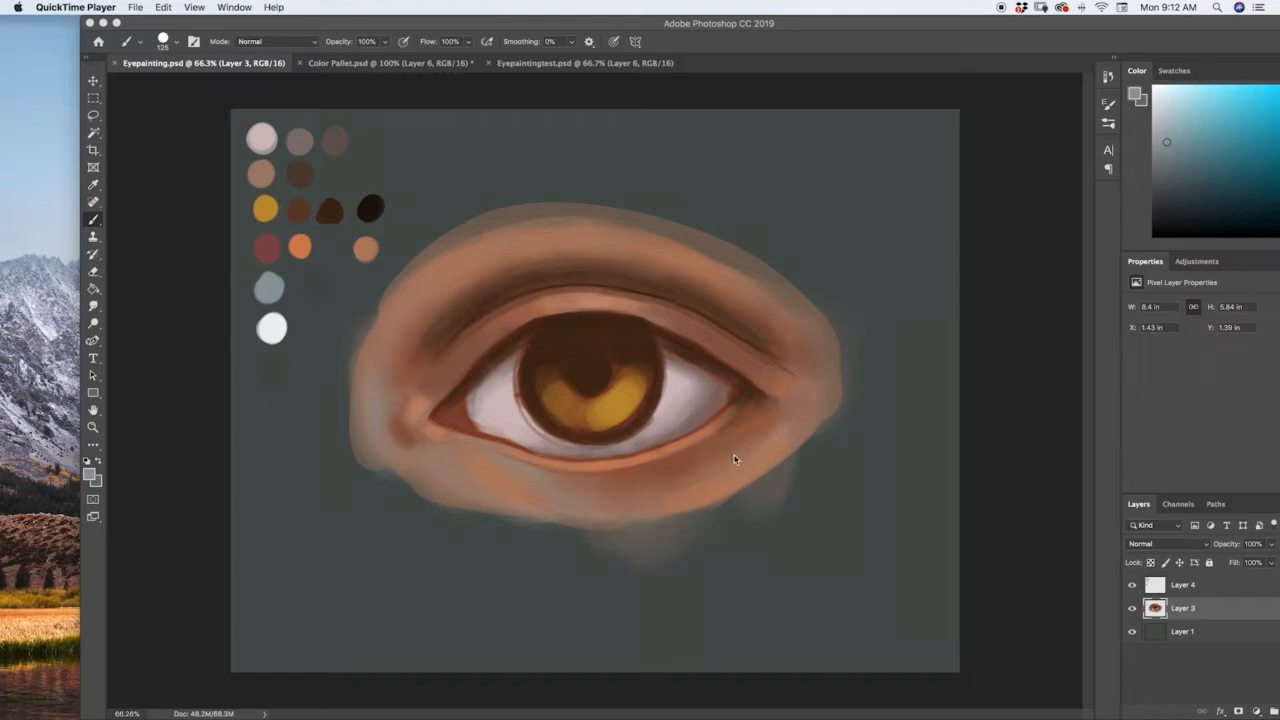
# Sample the dark reddish brown at the outer eye corner and paint a shadow band beneath the lower lid.
pyautogui.click(738, 446)
pyautogui.press('i')
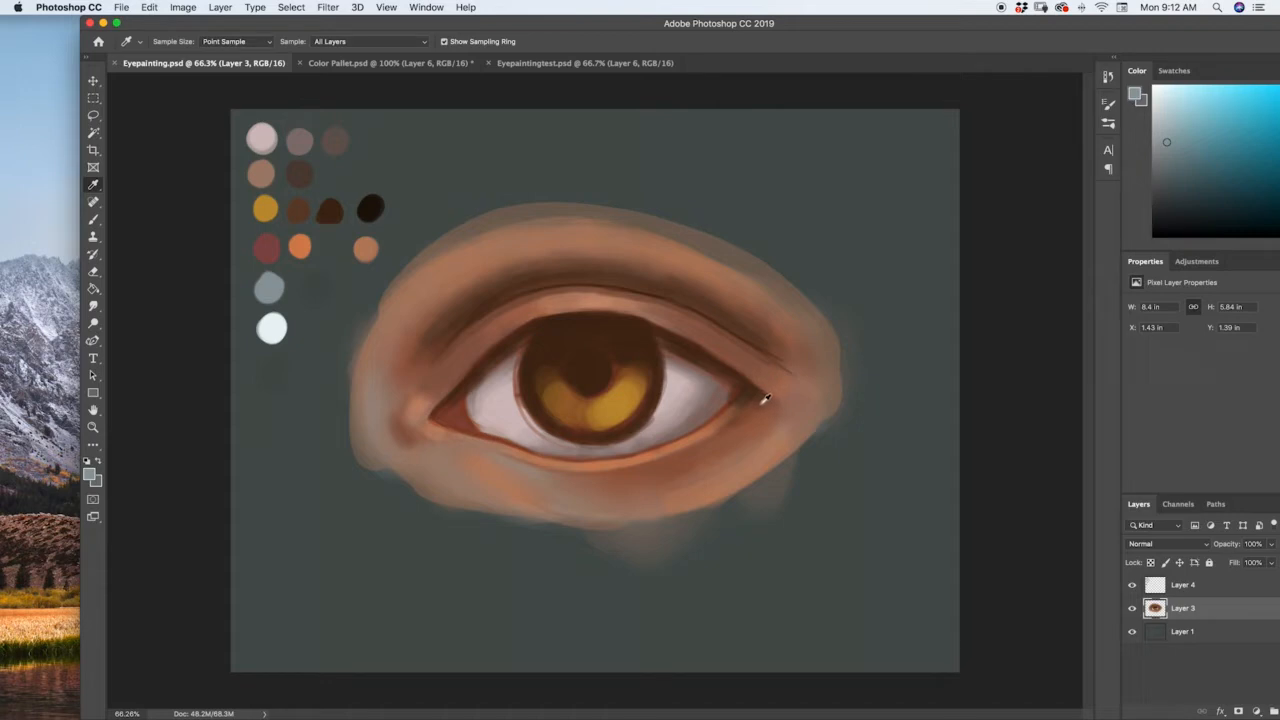
pyautogui.moveTo(760, 401)
pyautogui.mouseDown()
pyautogui.moveTo(746, 435)
pyautogui.moveTo(724, 437)
pyautogui.moveTo(761, 406)
pyautogui.moveTo(708, 454)
pyautogui.moveTo(717, 446)
pyautogui.moveTo(569, 486)
pyautogui.mouseUp()
pyautogui.press('b')
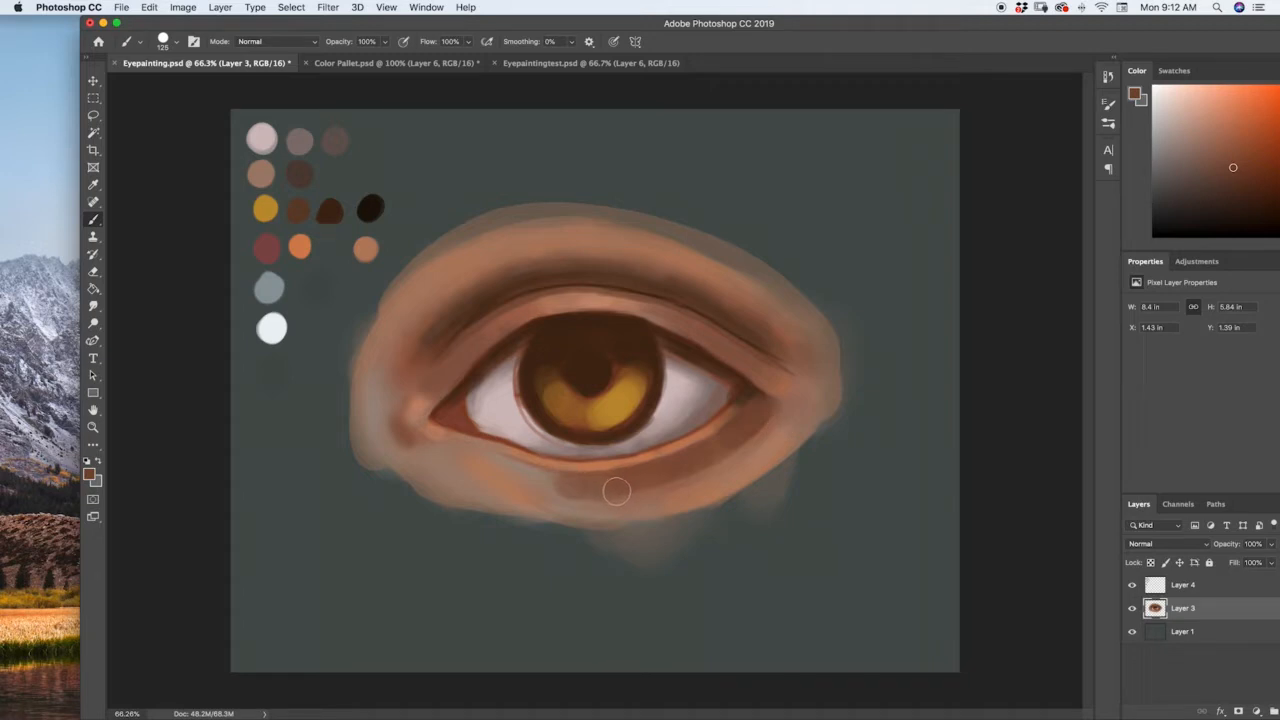
# Sample a mid brown from below the lower lid and soften the shadow band toward the outer corner.
pyautogui.press('i')
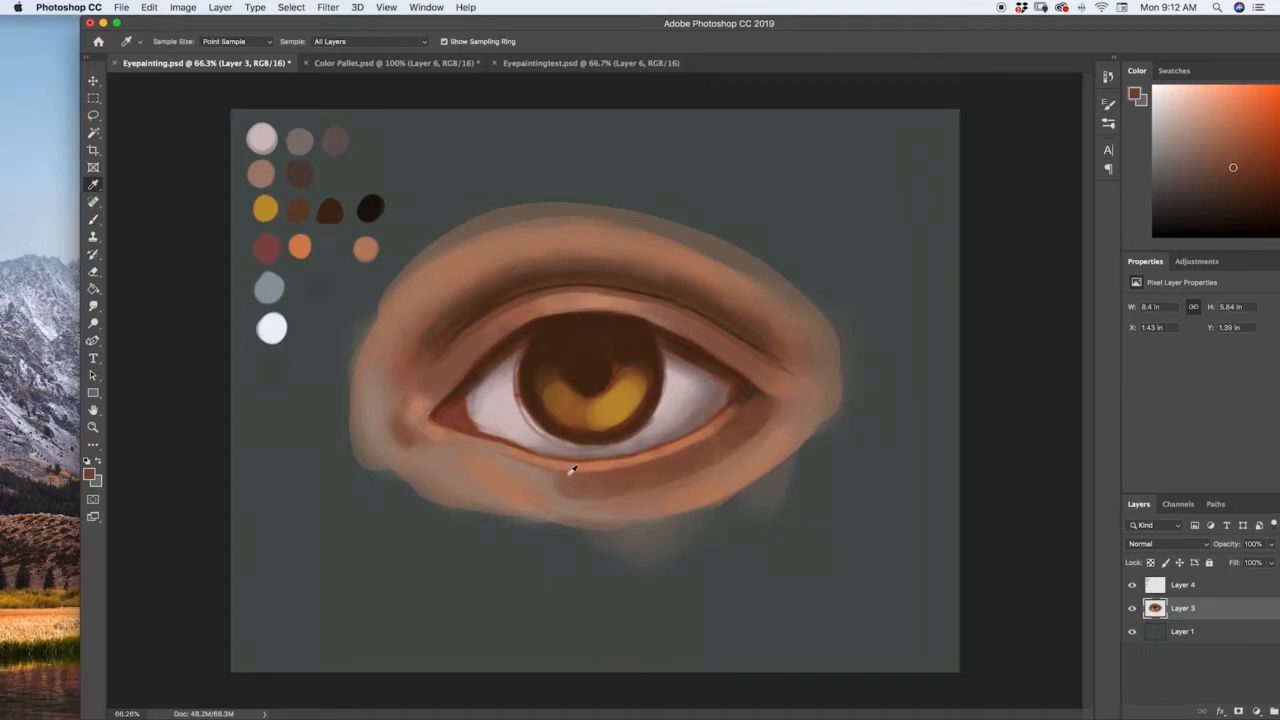
pyautogui.click(592, 489)
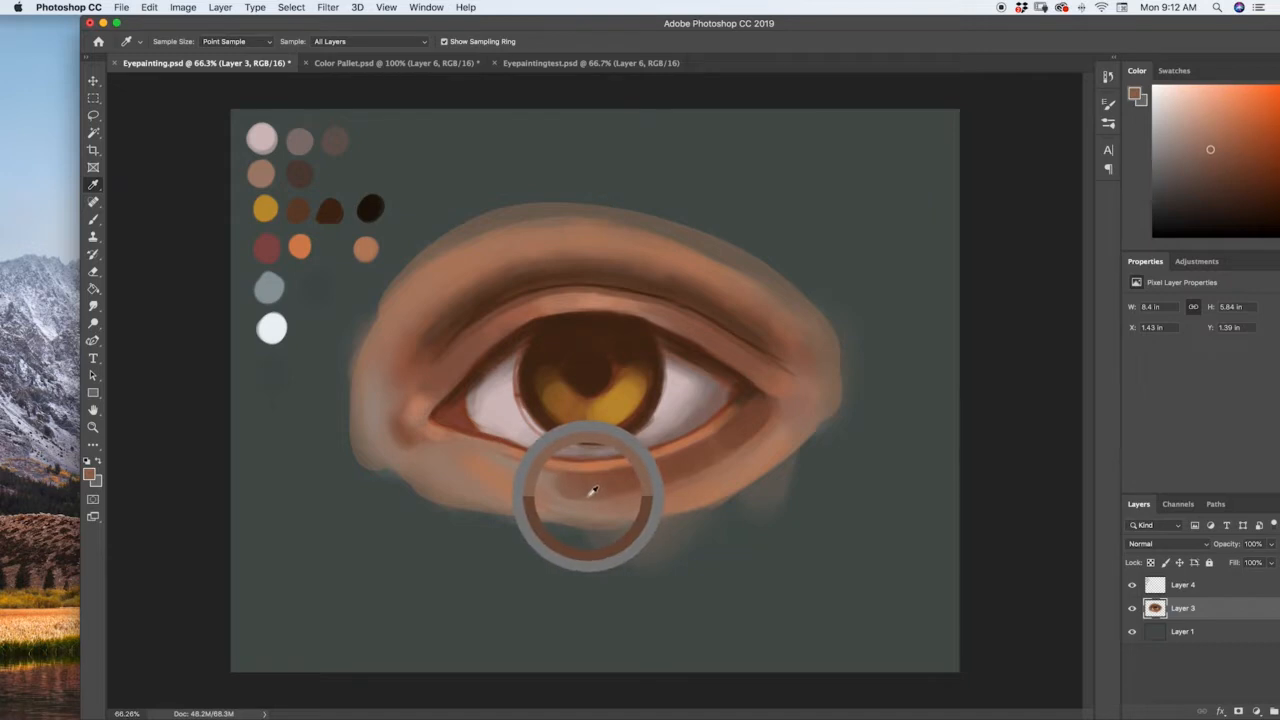
pyautogui.press('b')
pyautogui.moveTo(563, 487)
pyautogui.mouseDown()
pyautogui.moveTo(670, 471)
pyautogui.moveTo(654, 477)
pyautogui.moveTo(747, 424)
pyautogui.moveTo(690, 466)
pyautogui.moveTo(726, 452)
pyautogui.mouseUp()
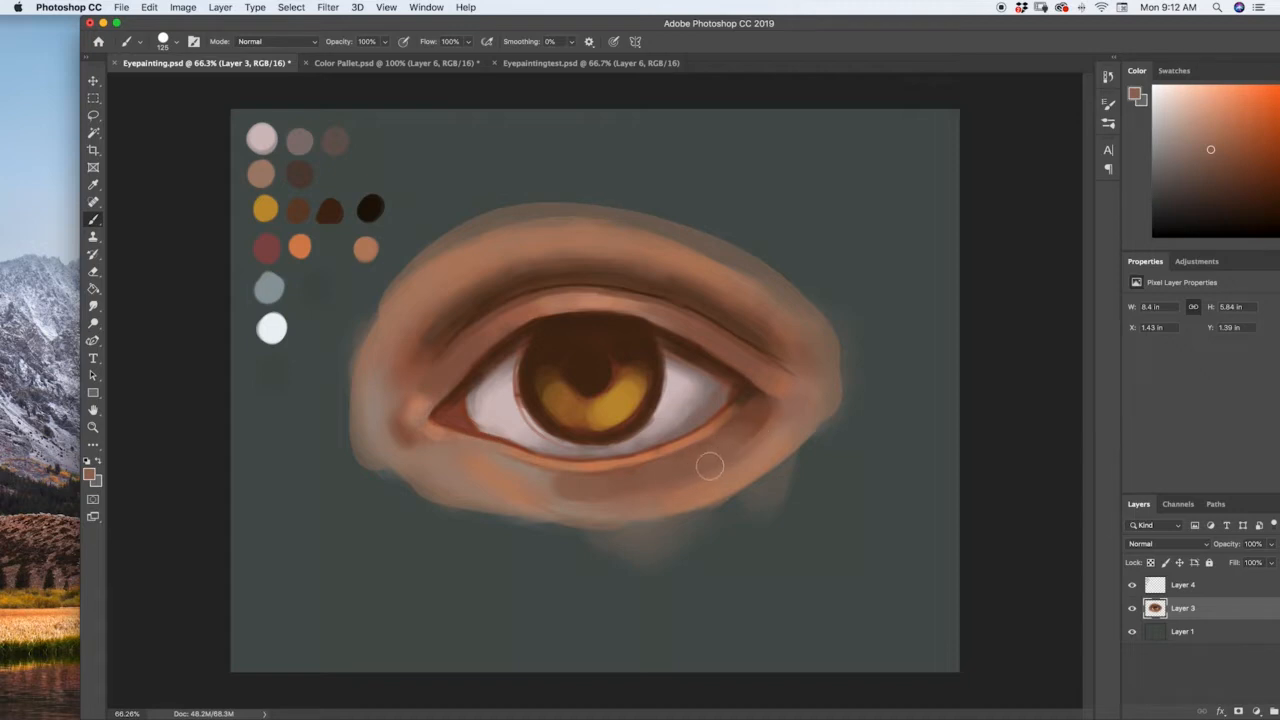
# Blend the under-eye shadow into the surrounding skin with browns sampled from the outer half of the lower lid.
pyautogui.press('i')
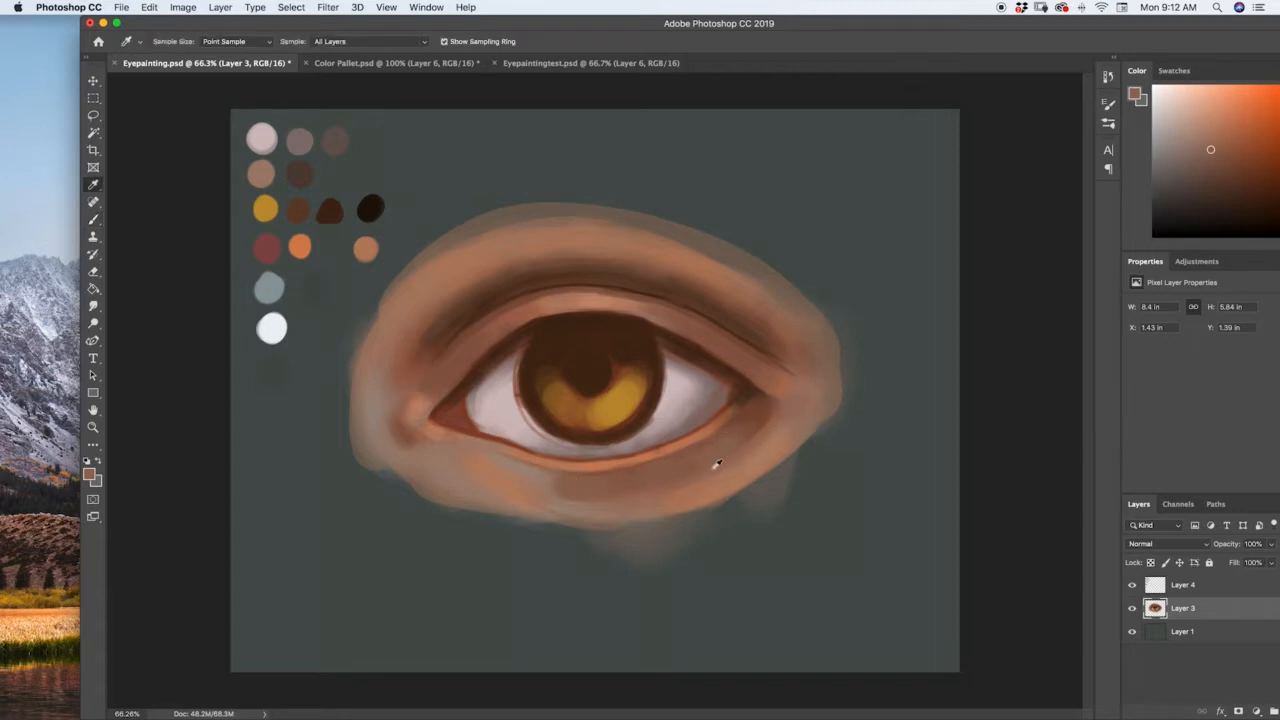
pyautogui.click(716, 459)
pyautogui.press('b')
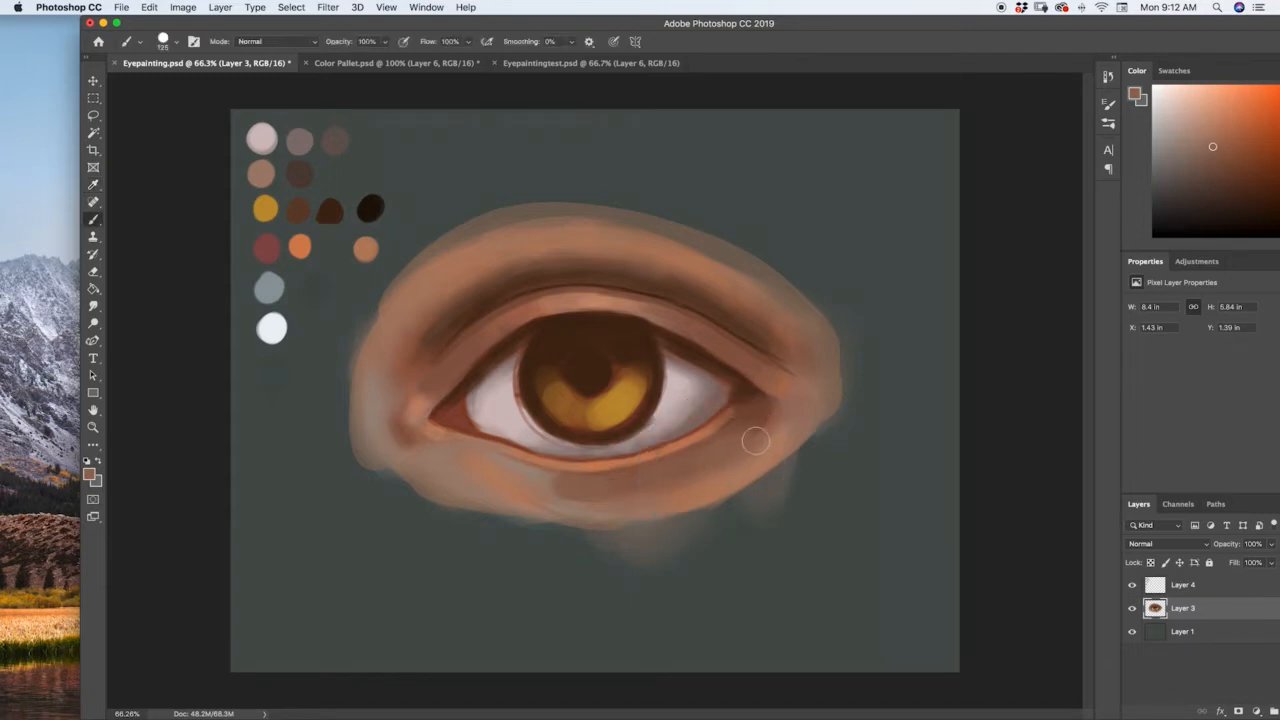
pyautogui.moveTo(674, 489)
pyautogui.mouseDown()
pyautogui.moveTo(580, 500)
pyautogui.moveTo(538, 484)
pyautogui.mouseUp()
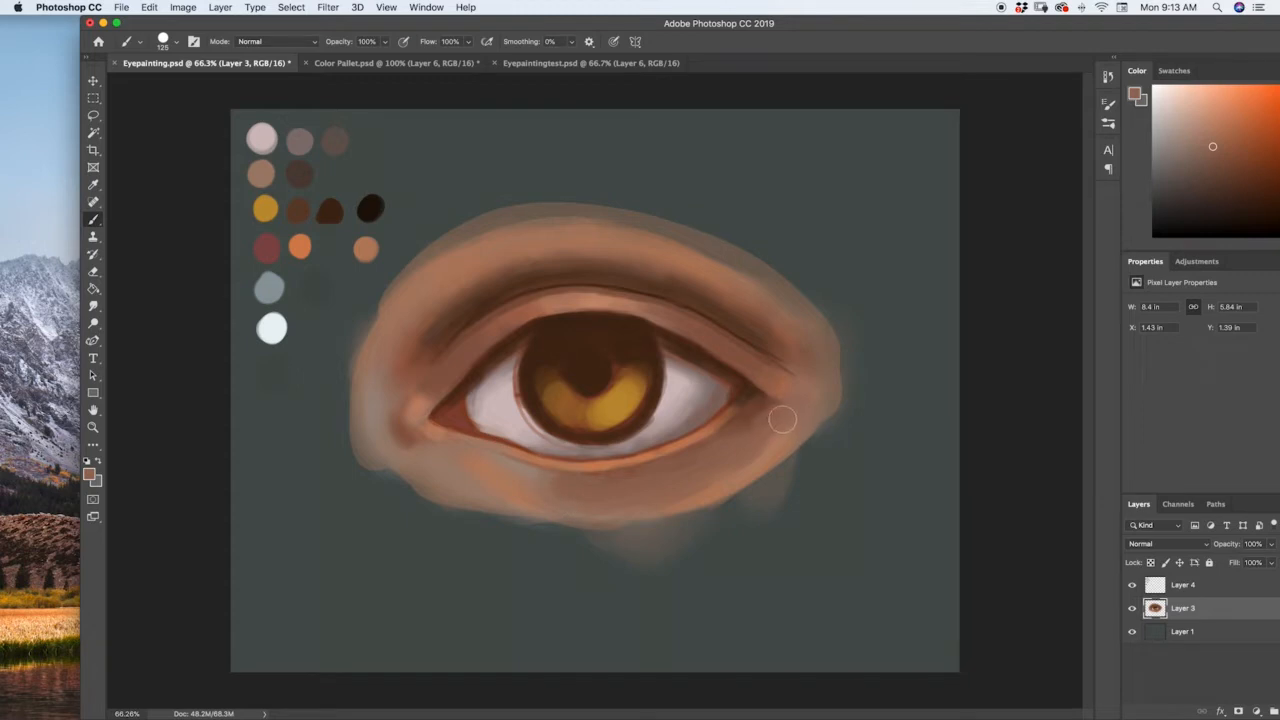
pyautogui.press('i')
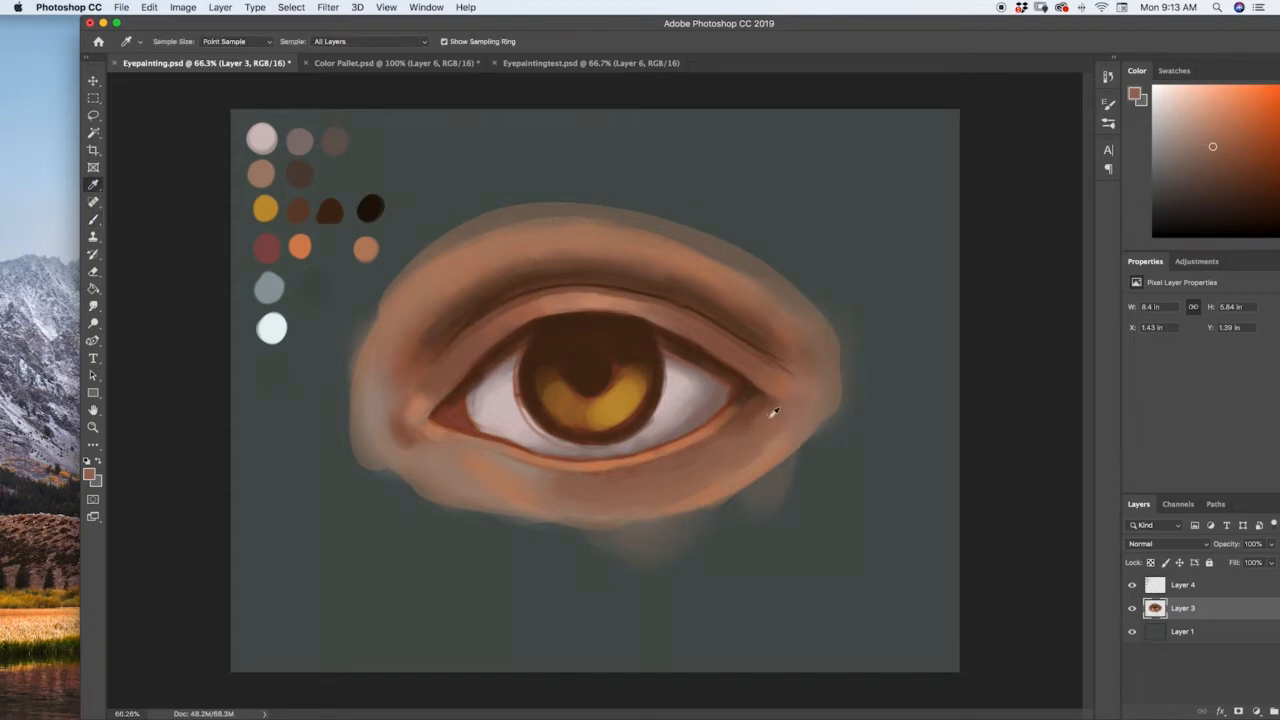
pyautogui.click(766, 414)
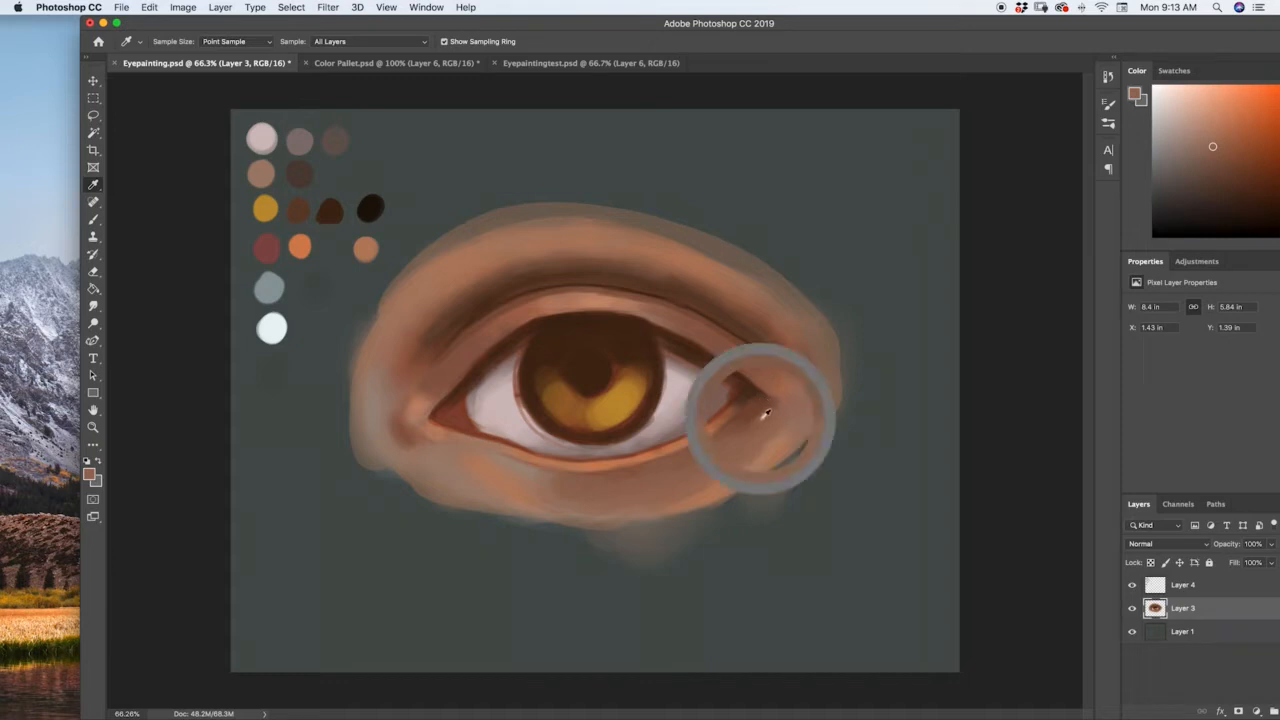
pyautogui.press('b')
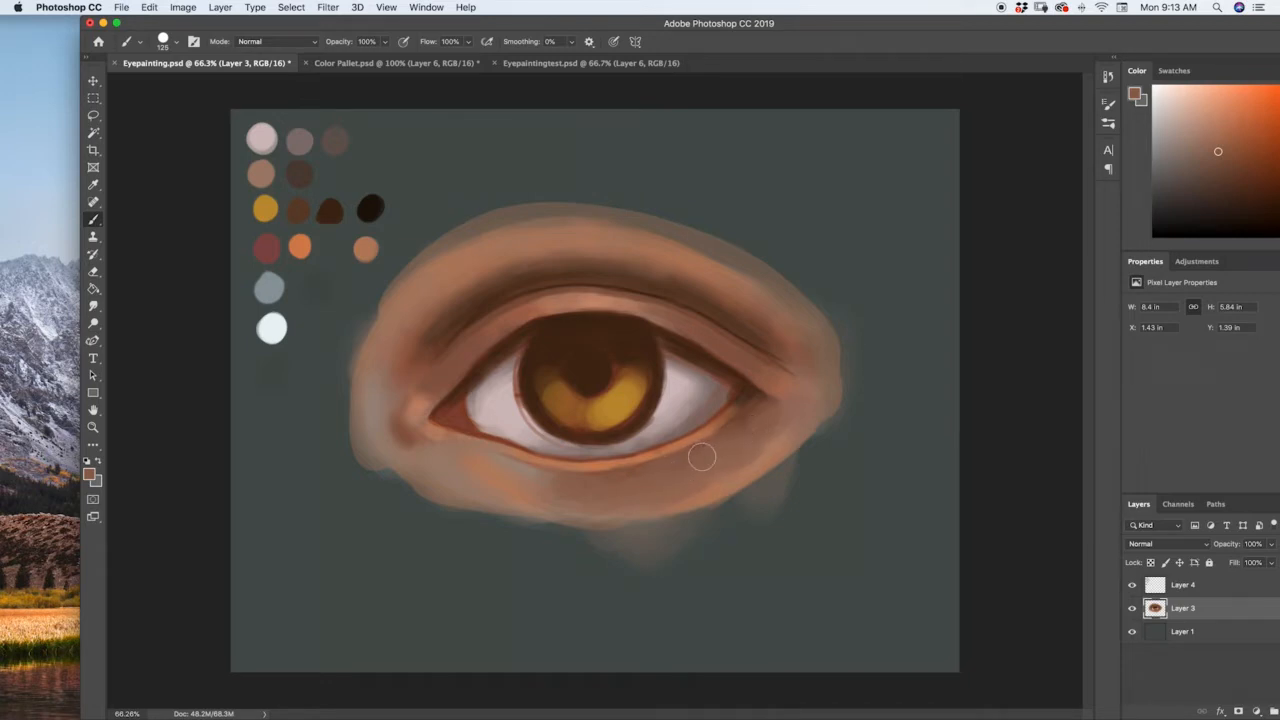
# Reduce the brush size to 30 and brighten the lower lid's rim with an orange skin tone.
pyautogui.press('i')
pyautogui.click(491, 434)
pyautogui.press('b')
pyautogui.press('[')
pyautogui.press('[')
pyautogui.press('[')
pyautogui.press('[')
pyautogui.press(']')
pyautogui.moveTo(1208, 128); pyautogui.dragTo(1201, 126)
pyautogui.moveTo(204, 28); pyautogui.dragTo(124, 30)
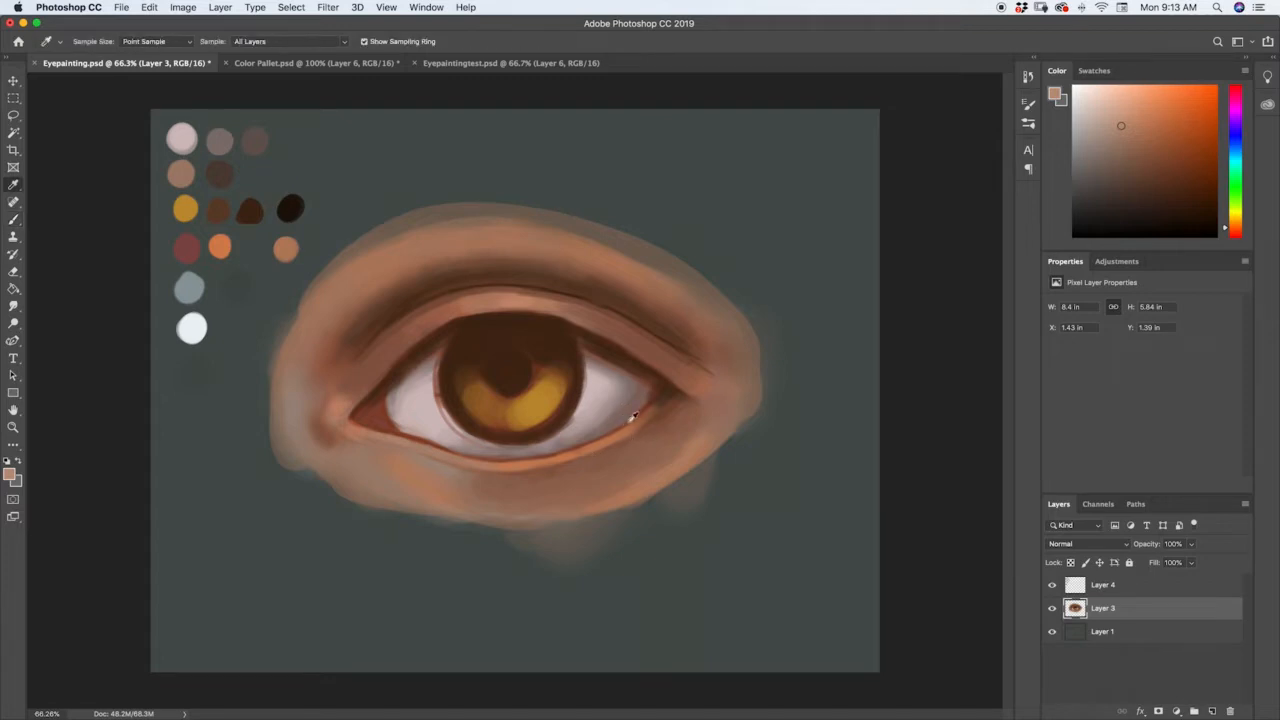
pyautogui.keyDown('alt'); pyautogui.click(570, 450); pyautogui.keyUp('alt')
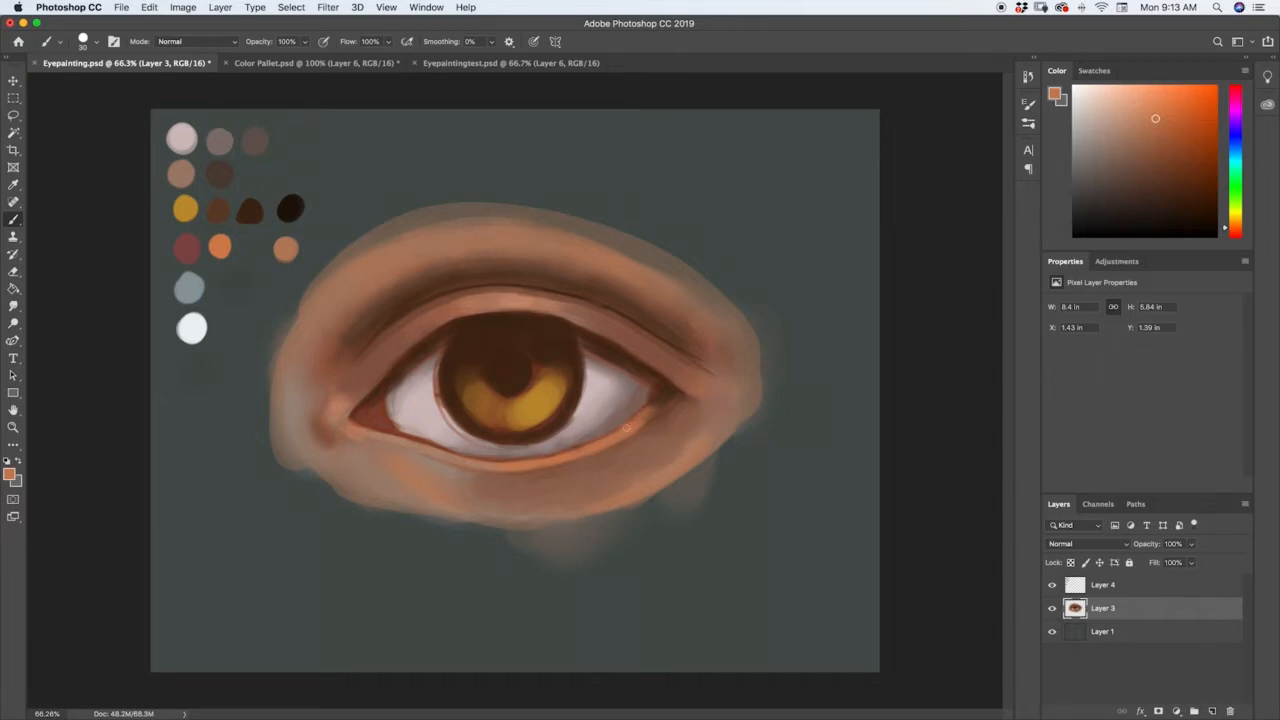
# Shade the lower edge of the eye white near the outer corner with a sampled muted reddish brown.
pyautogui.press('i')
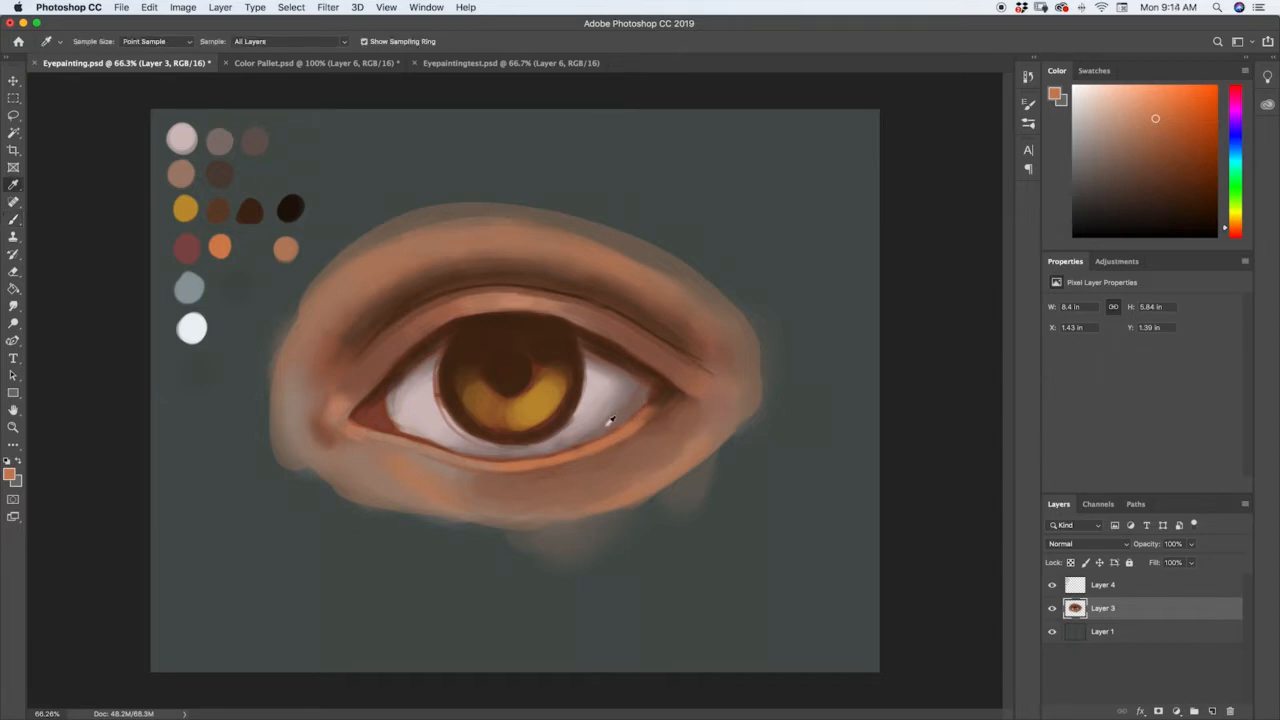
pyautogui.click(609, 422)
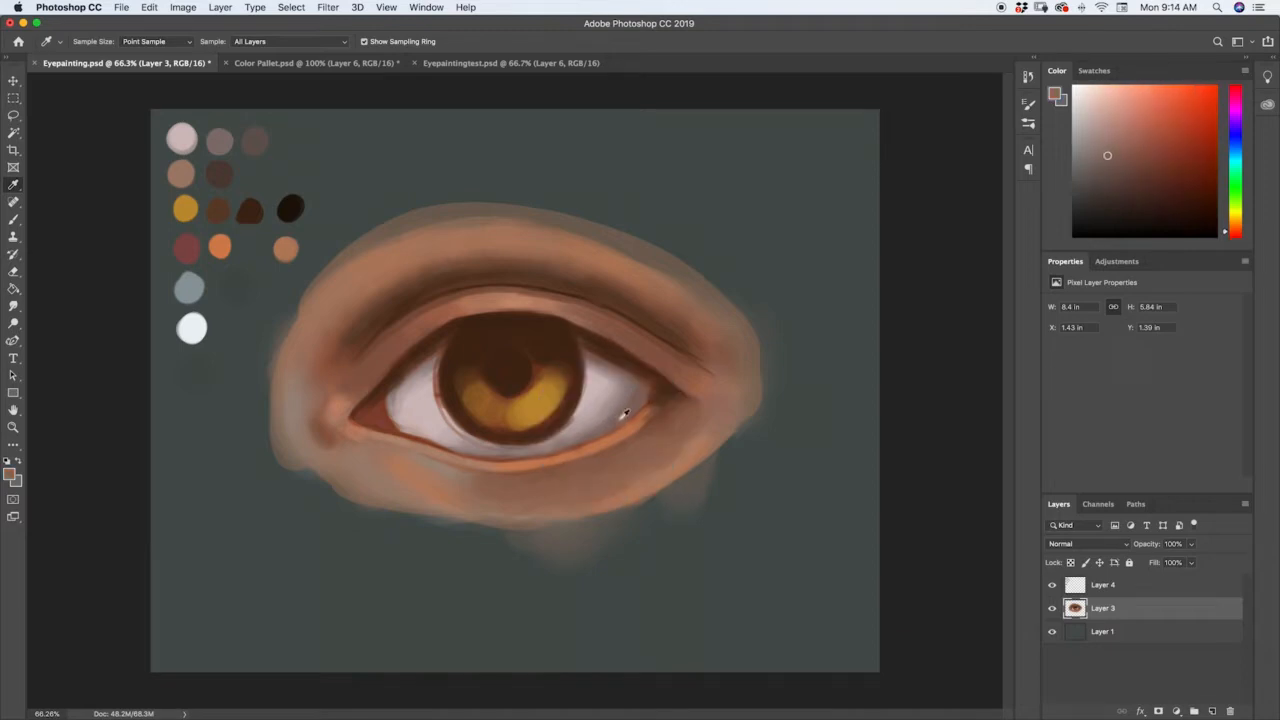
pyautogui.press('b')
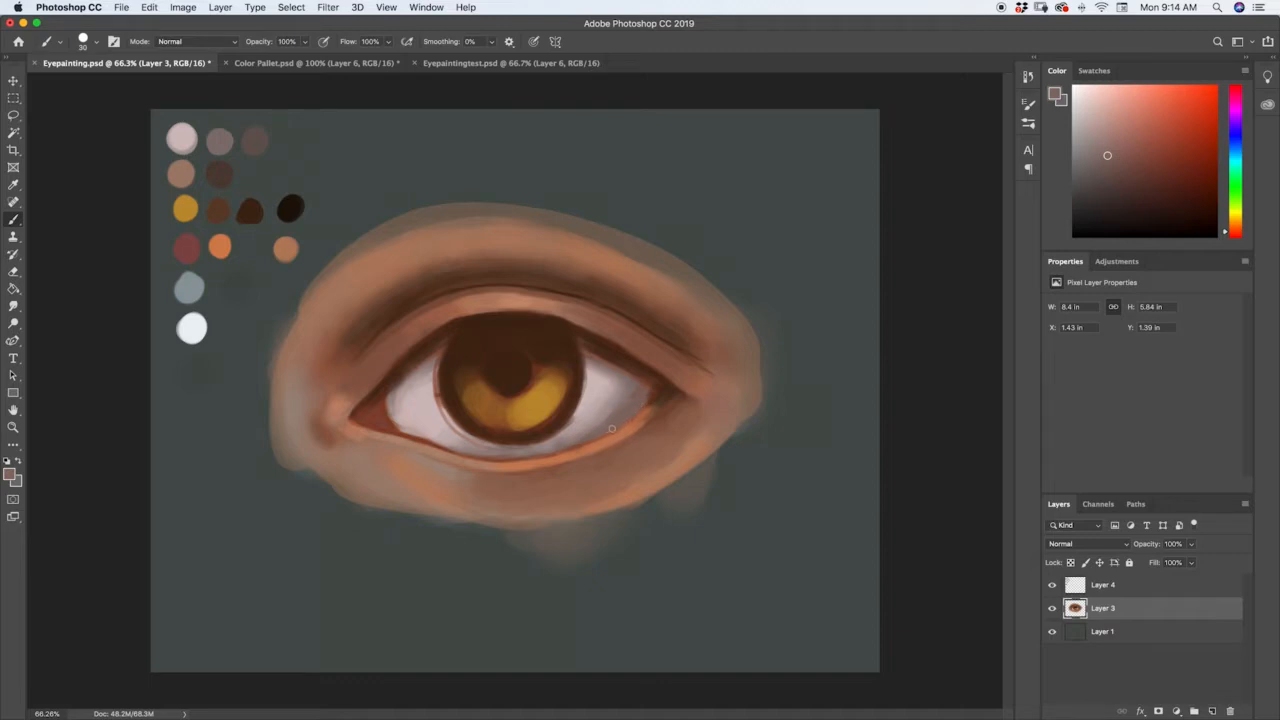
pyautogui.press('i')
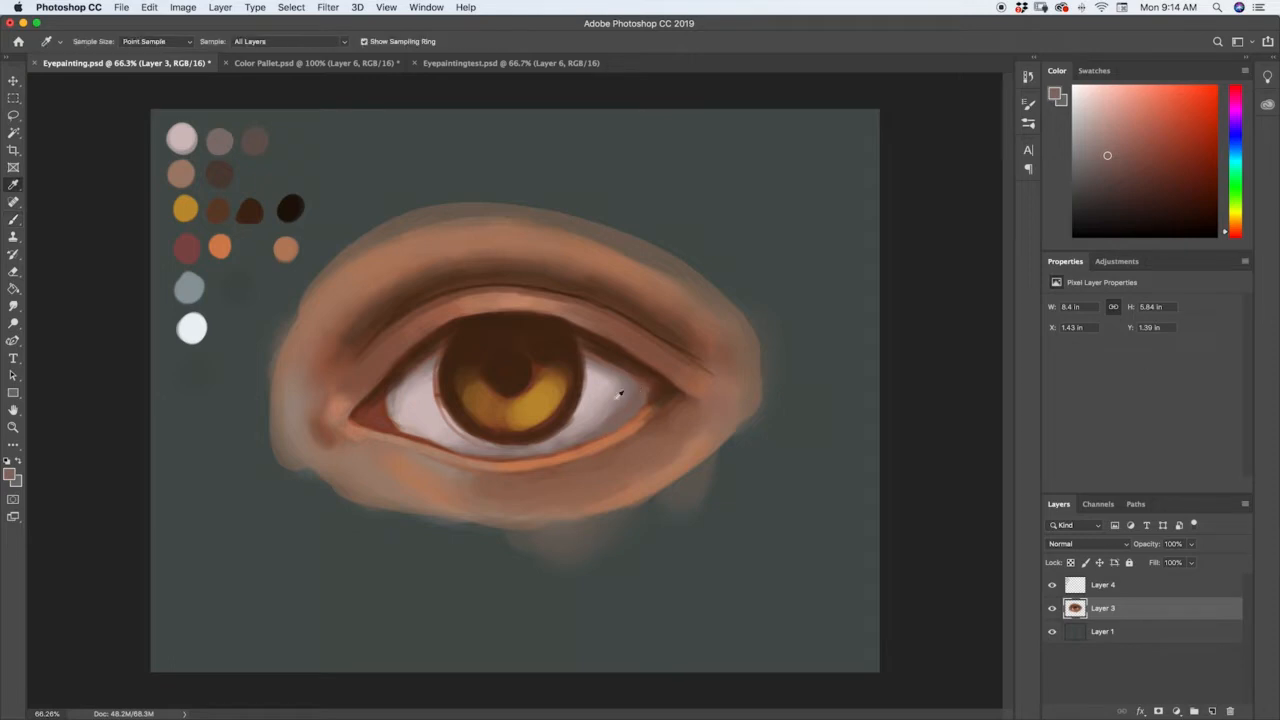
pyautogui.click(590, 432)
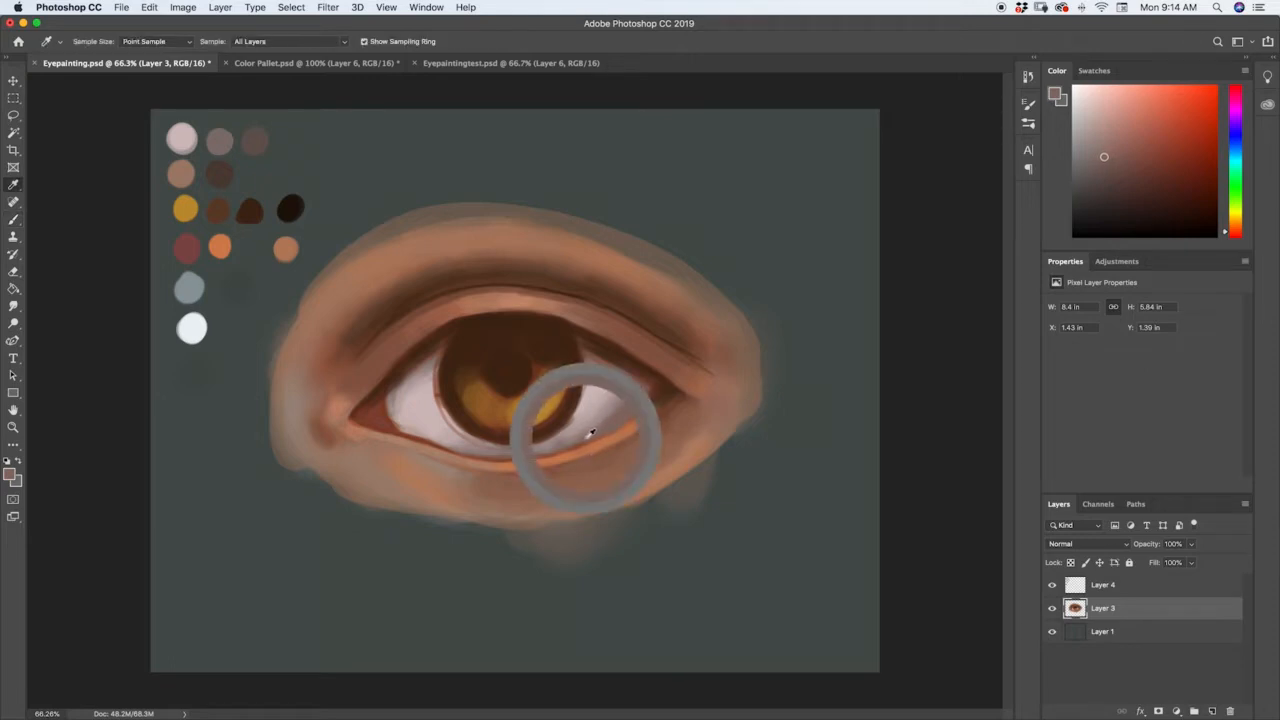
pyautogui.press('b')
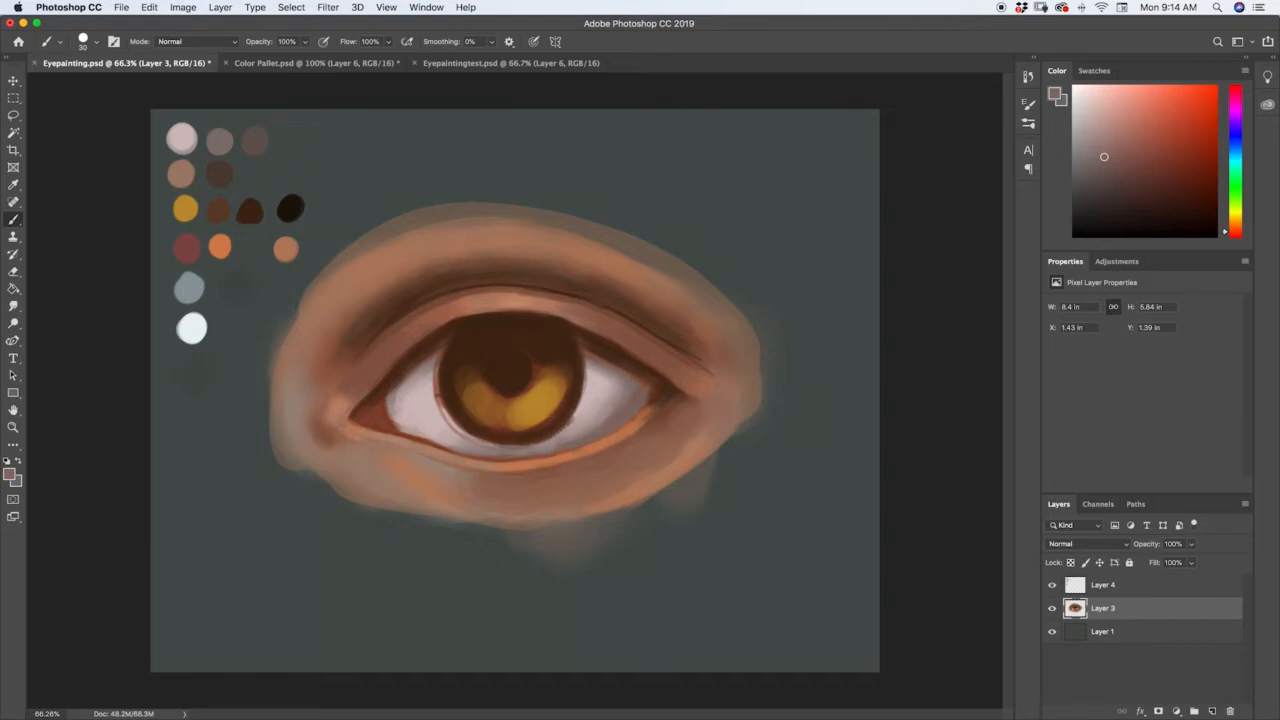
# Carry the muted mauve shading beneath the iris and along the white's lower edge toward the inner corner.
pyautogui.keyDown('alt'); pyautogui.click(572, 432); pyautogui.keyUp('alt')
pyautogui.keyDown('alt'); pyautogui.click(544, 446); pyautogui.keyUp('alt')
pyautogui.keyDown('alt'); pyautogui.click(568, 440); pyautogui.keyUp('alt')
pyautogui.keyDown('alt'); pyautogui.click(535, 449); pyautogui.keyUp('alt')
pyautogui.keyDown('alt'); pyautogui.click(513, 446); pyautogui.keyUp('alt')
pyautogui.keyDown('alt'); pyautogui.click(488, 444); pyautogui.keyUp('alt')
pyautogui.keyDown('alt'); pyautogui.click(464, 442); pyautogui.keyUp('alt')
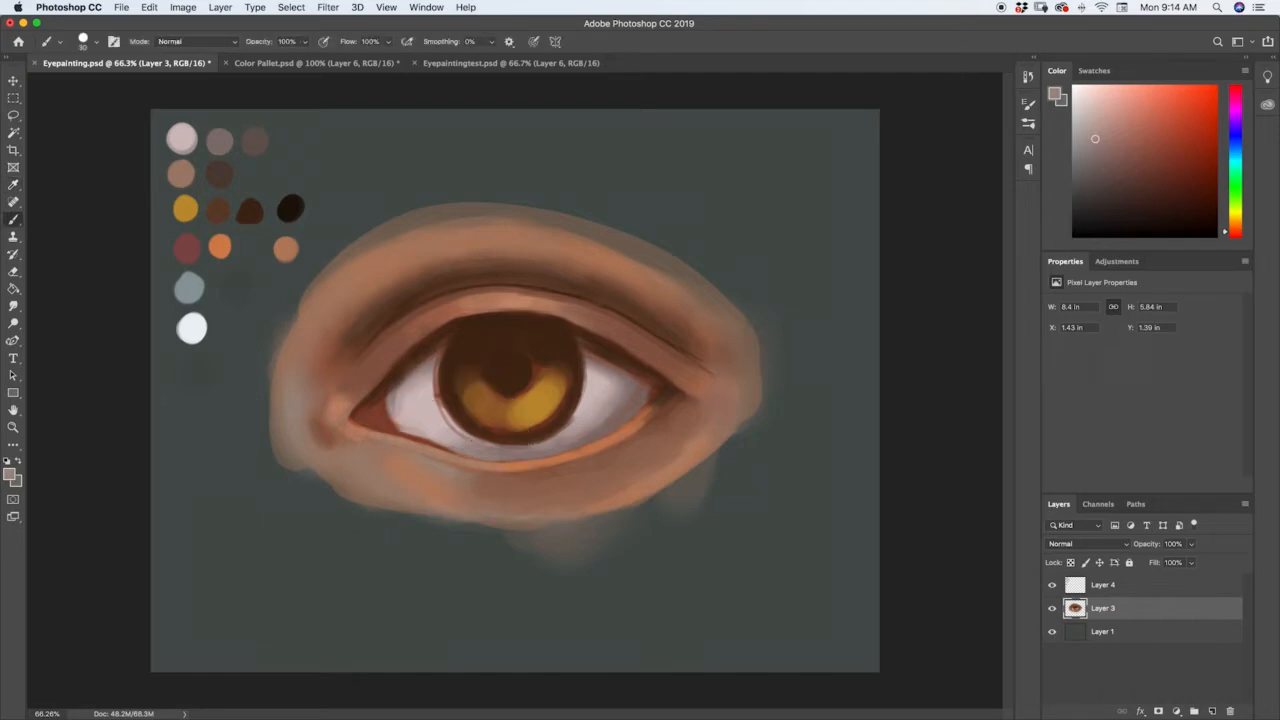
pyautogui.keyDown('alt'); pyautogui.click(445, 433); pyautogui.keyUp('alt')
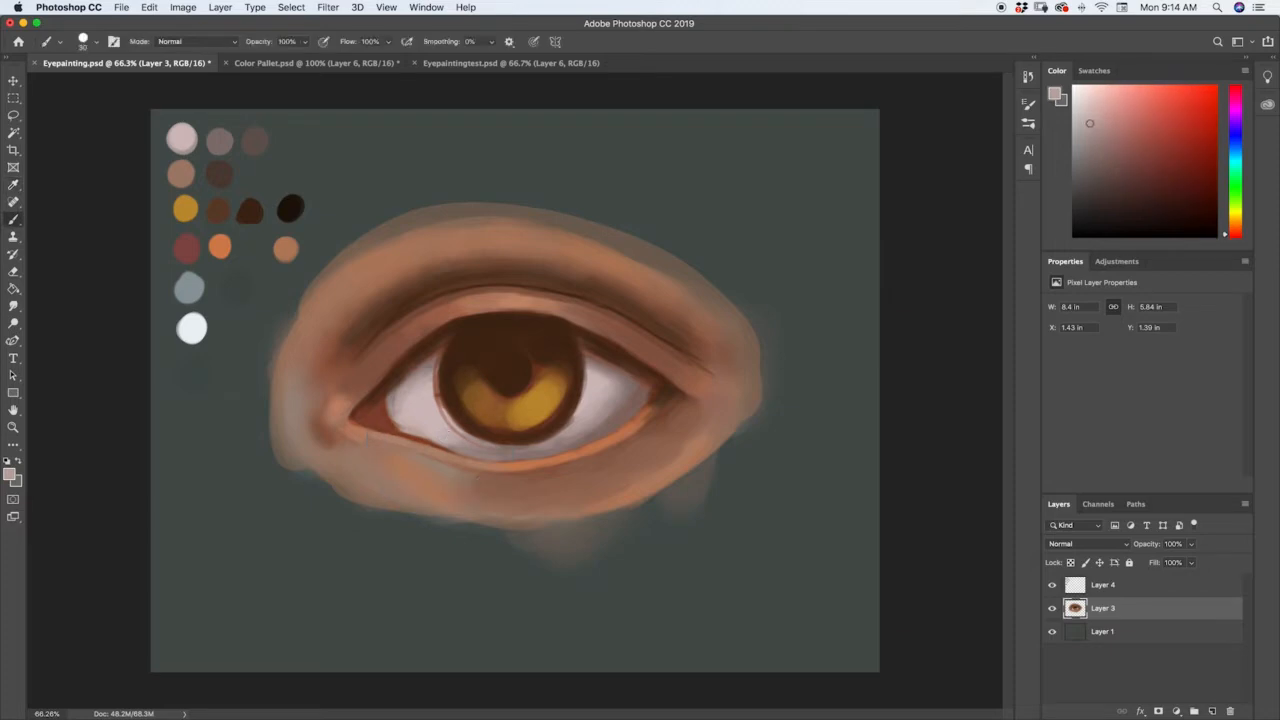
# Smooth the lower edge of the eye white near the inner corner with sampled pale pink tones.
pyautogui.keyDown('alt'); pyautogui.click(443, 430); pyautogui.keyUp('alt')
pyautogui.keyDown('alt'); pyautogui.click(414, 428); pyautogui.keyUp('alt')
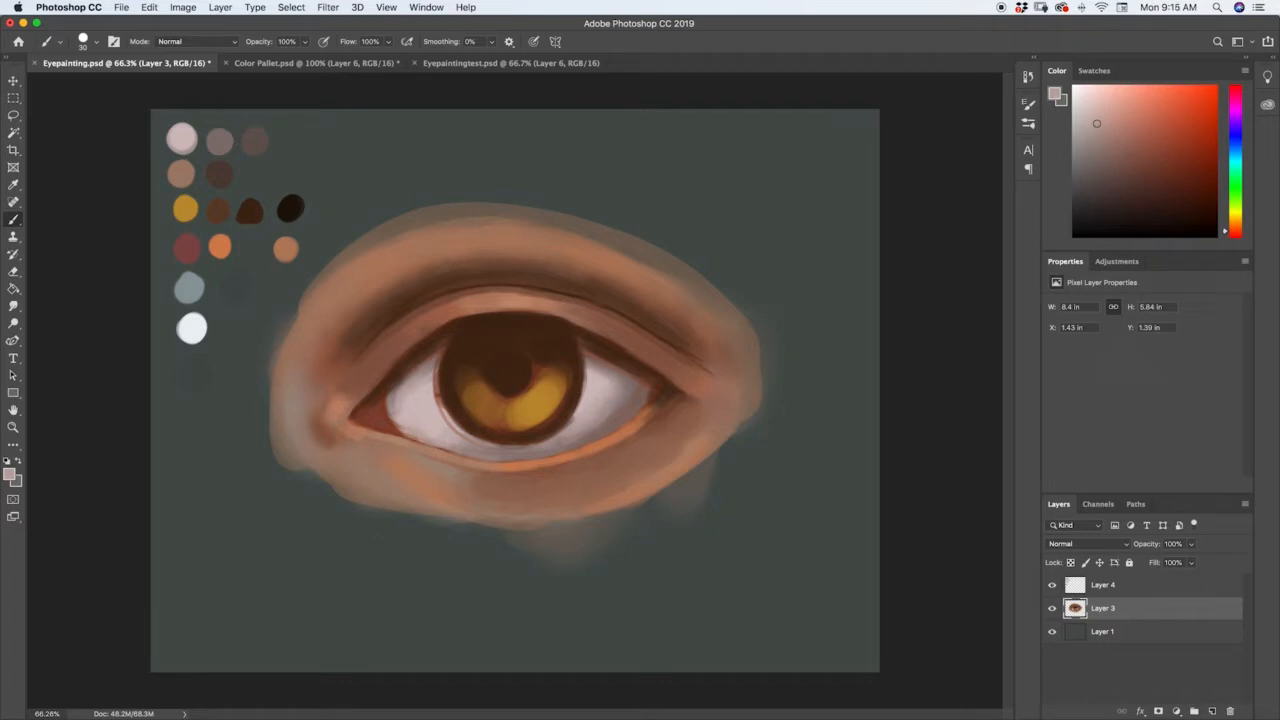
pyautogui.keyDown('alt'); pyautogui.click(434, 430); pyautogui.keyUp('alt')
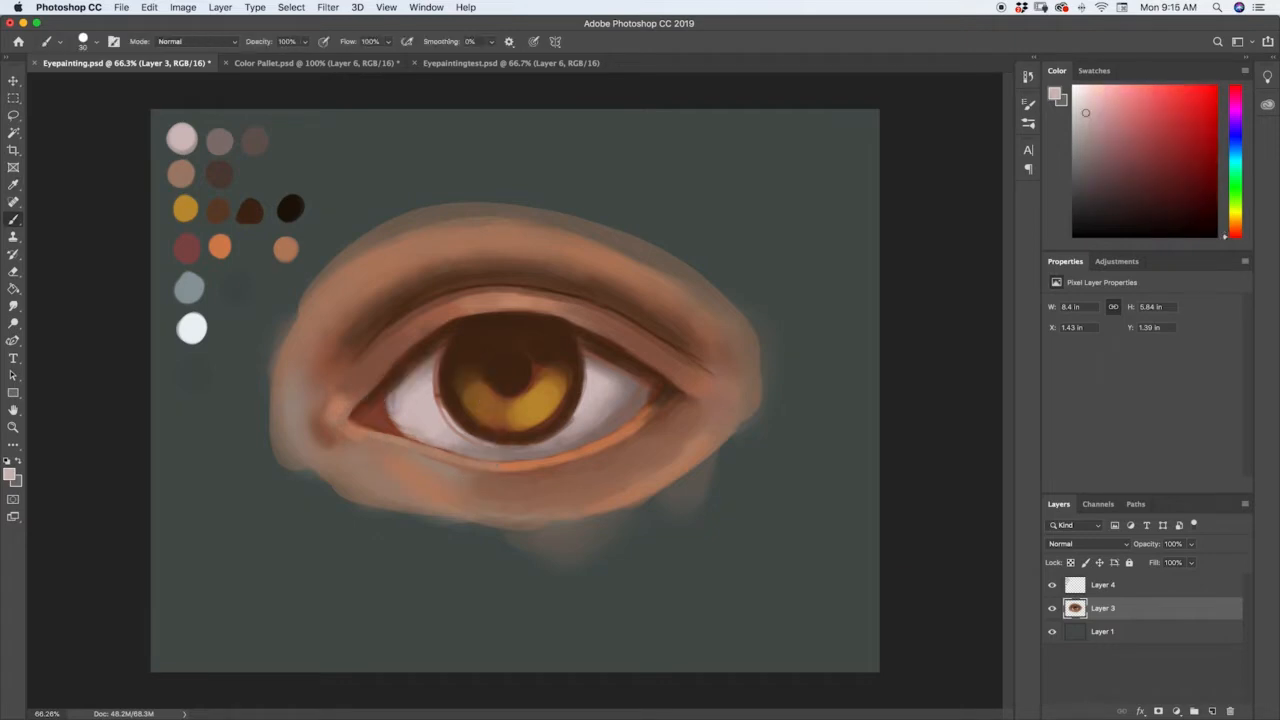
pyautogui.keyDown('alt'); pyautogui.click(430, 440); pyautogui.keyUp('alt')
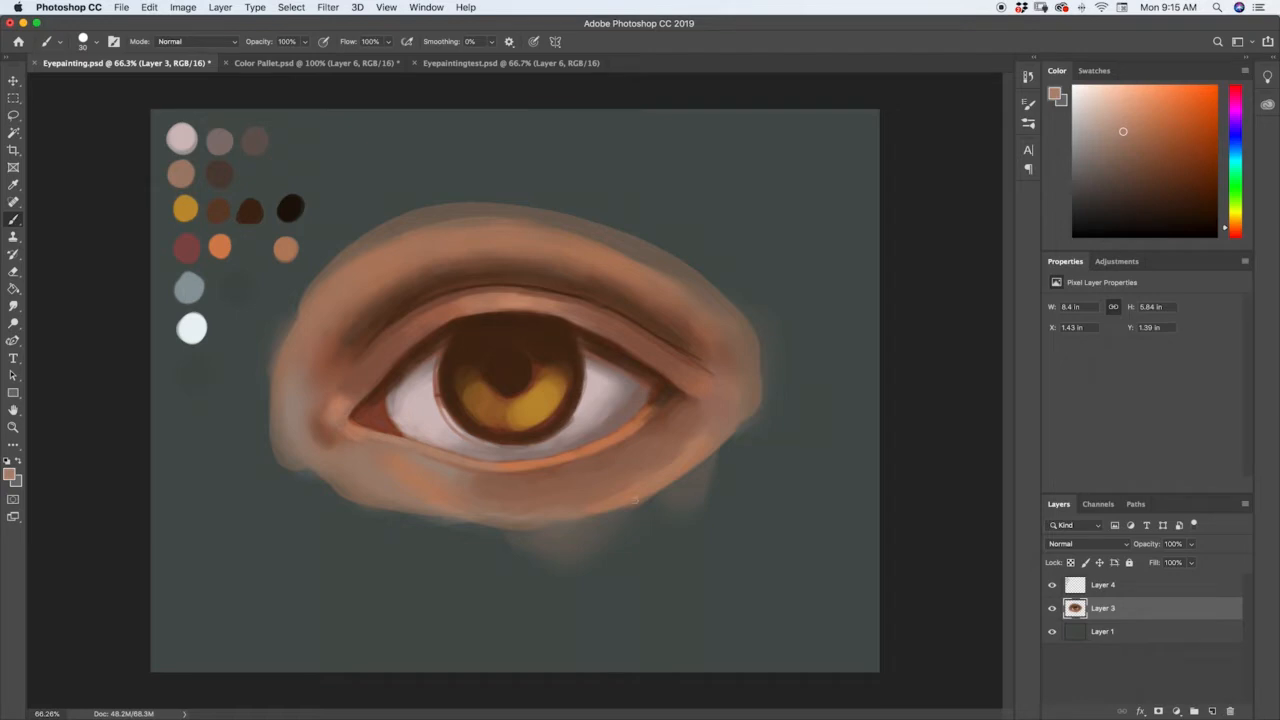
# Undo the last stroke and rework the lower lid's rim at the outer corner with a sampled reddish brown.
pyautogui.keyDown('alt'); pyautogui.click(522, 459); pyautogui.keyUp('alt')
pyautogui.press('super+z')
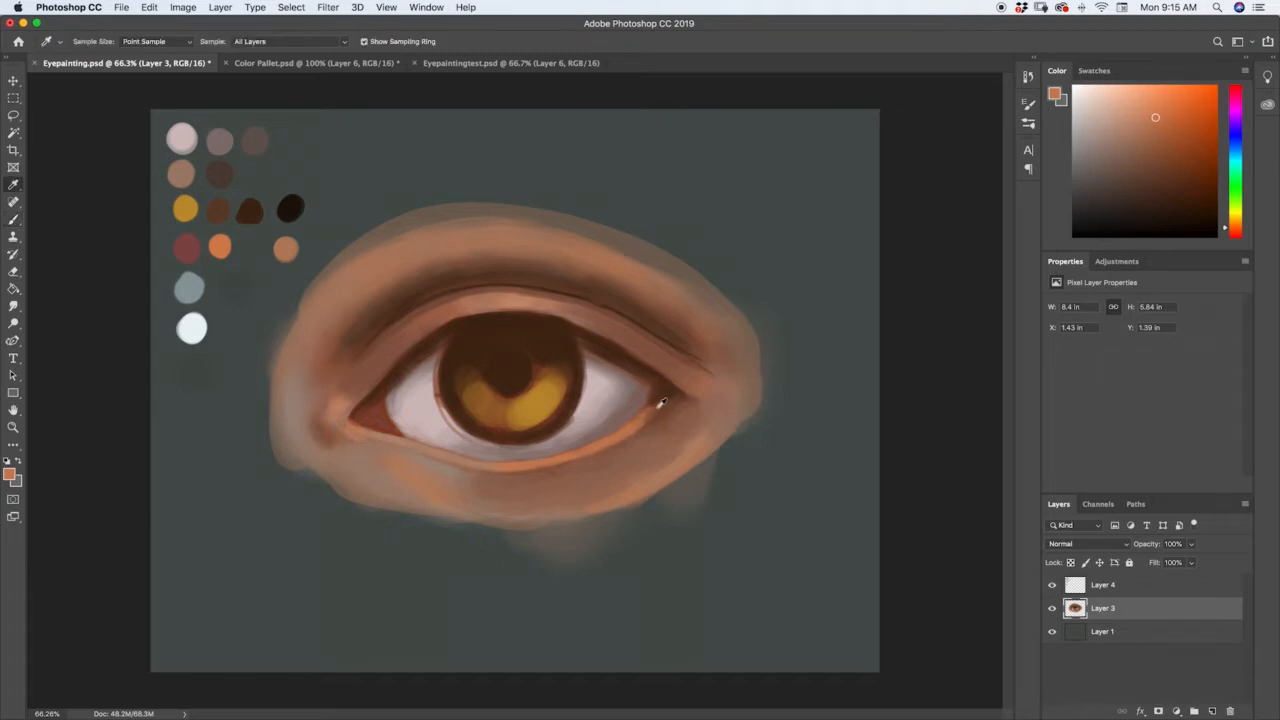
pyautogui.keyDown('alt'); pyautogui.click(652, 409); pyautogui.keyUp('alt')
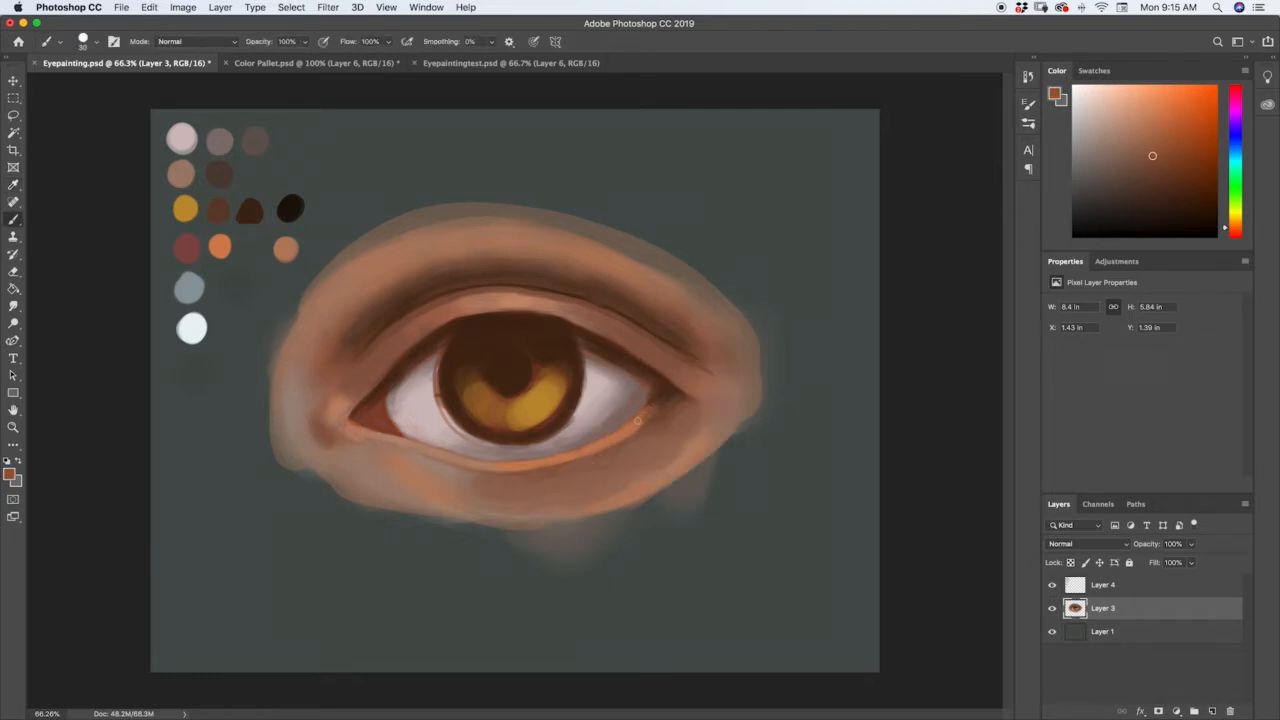
pyautogui.keyDown('alt'); pyautogui.click(658, 397); pyautogui.keyUp('alt')
pyautogui.keyDown('alt'); pyautogui.click(657, 400); pyautogui.keyUp('alt')
pyautogui.keyDown('alt'); pyautogui.click(646, 415); pyautogui.keyUp('alt')
pyautogui.keyDown('alt'); pyautogui.click(681, 391); pyautogui.keyUp('alt')
# Sample the pale pink eye white and clean up the iris edge on the outer-corner side.
pyautogui.press('i')
pyautogui.click(586, 403)
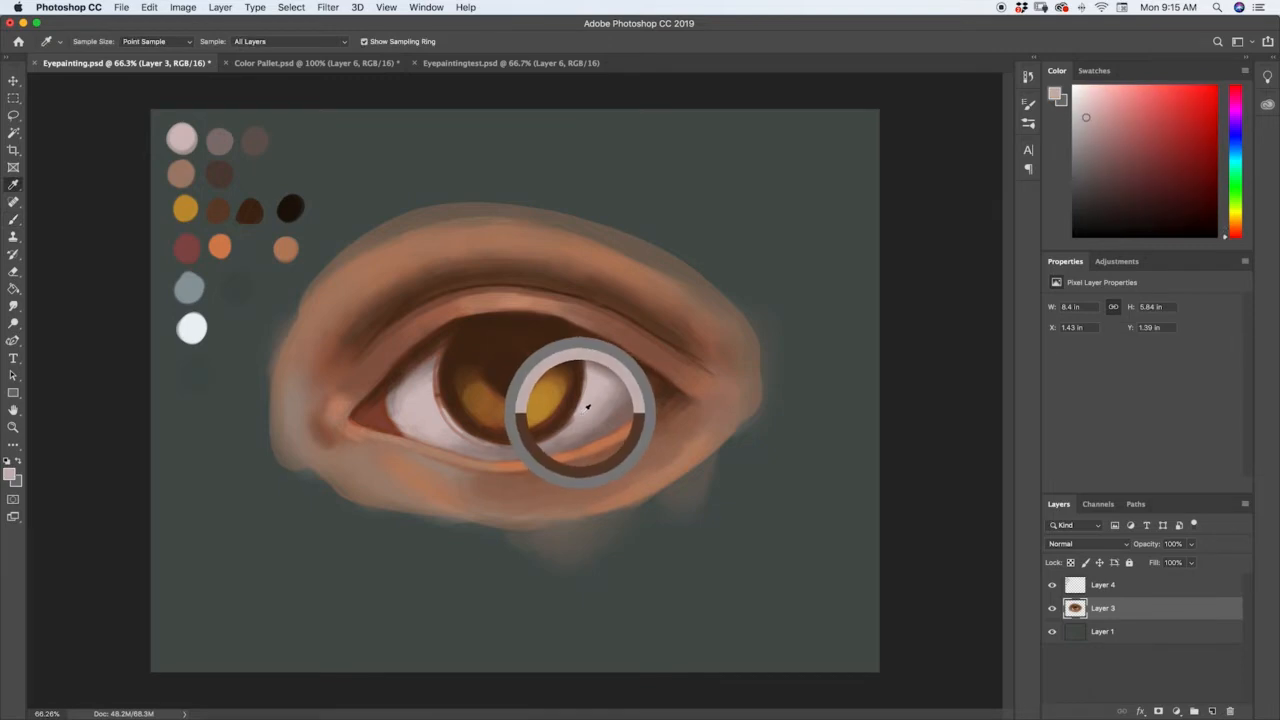
pyautogui.press('b')
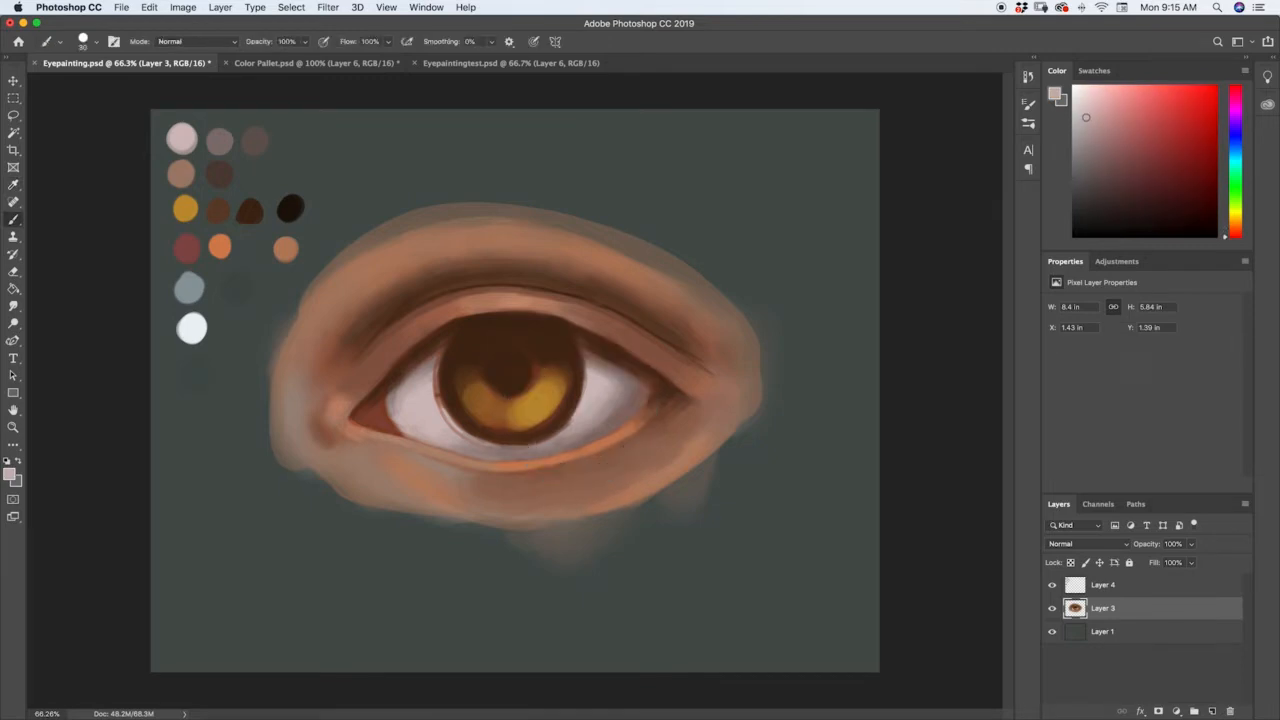
pyautogui.keyDown('alt'); pyautogui.click(592, 366); pyautogui.keyUp('alt')
pyautogui.keyDown('alt'); pyautogui.click(563, 428); pyautogui.keyUp('alt')
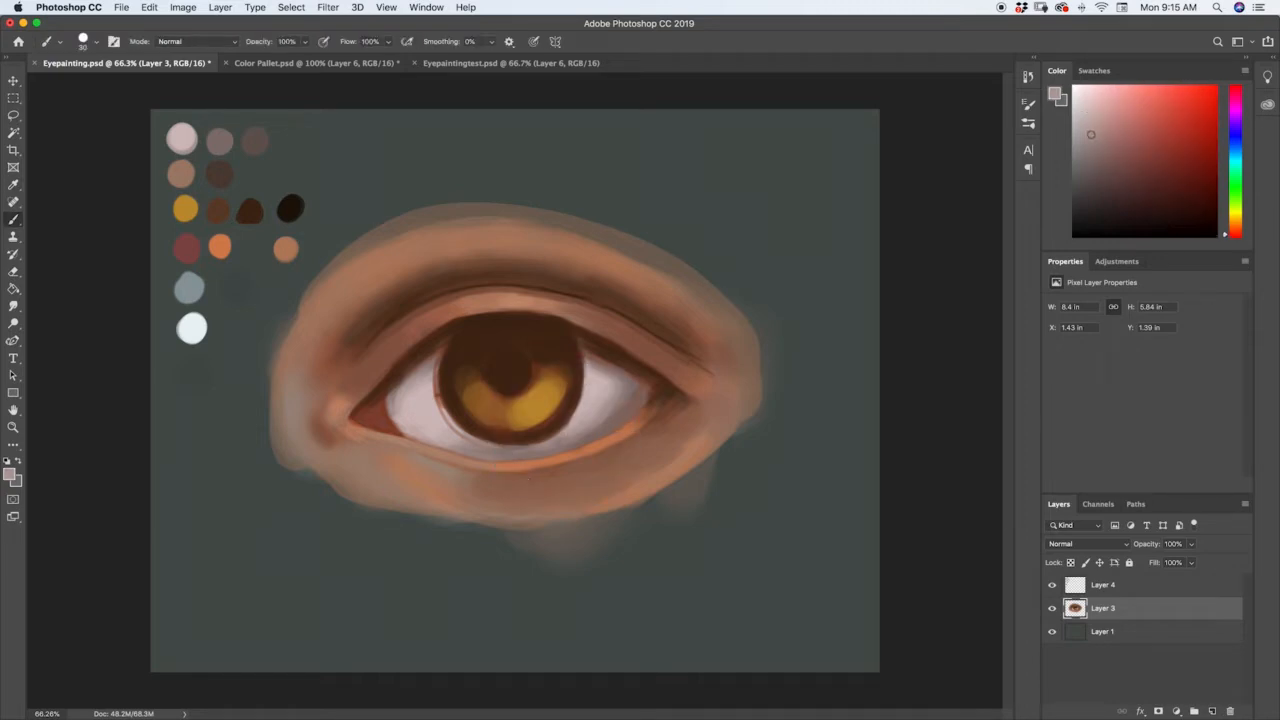
# Clean up the iris's lower edge on the inner-corner side with pale pink and mauve tones sampled from the eye white.
pyautogui.keyDown('alt'); pyautogui.click(512, 440); pyautogui.keyUp('alt')
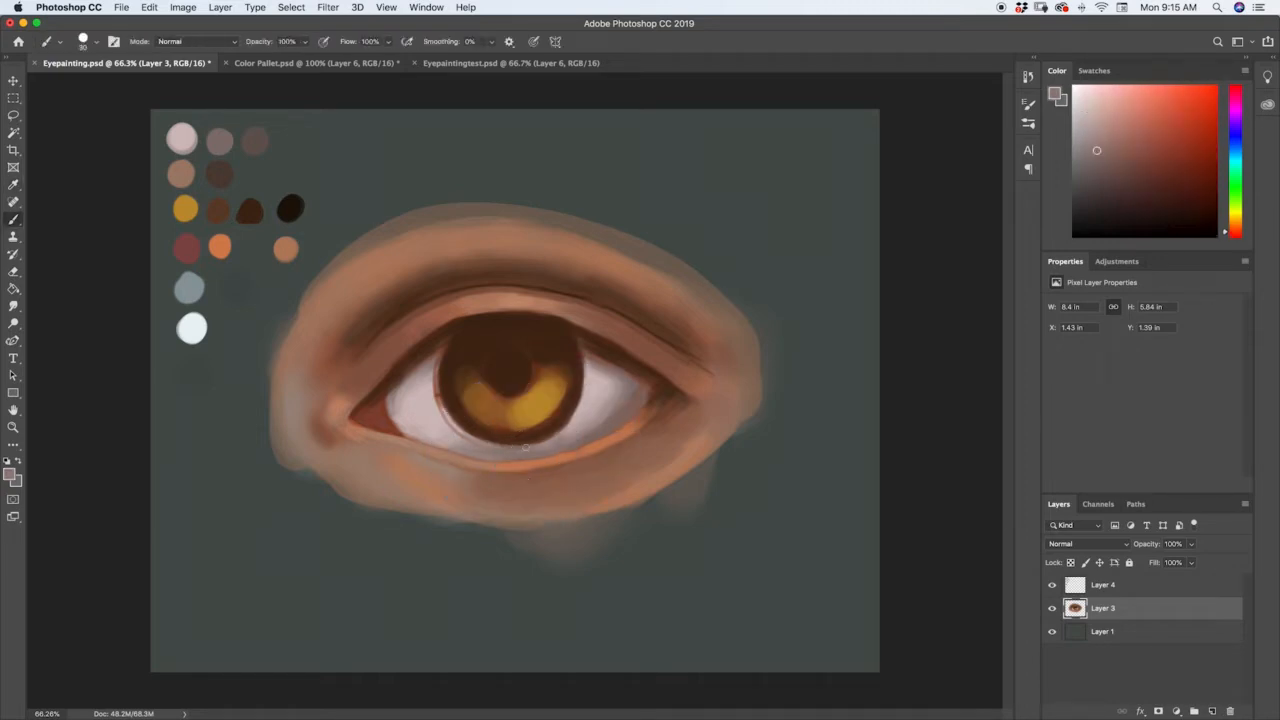
pyautogui.keyDown('alt'); pyautogui.click(440, 400); pyautogui.keyUp('alt')
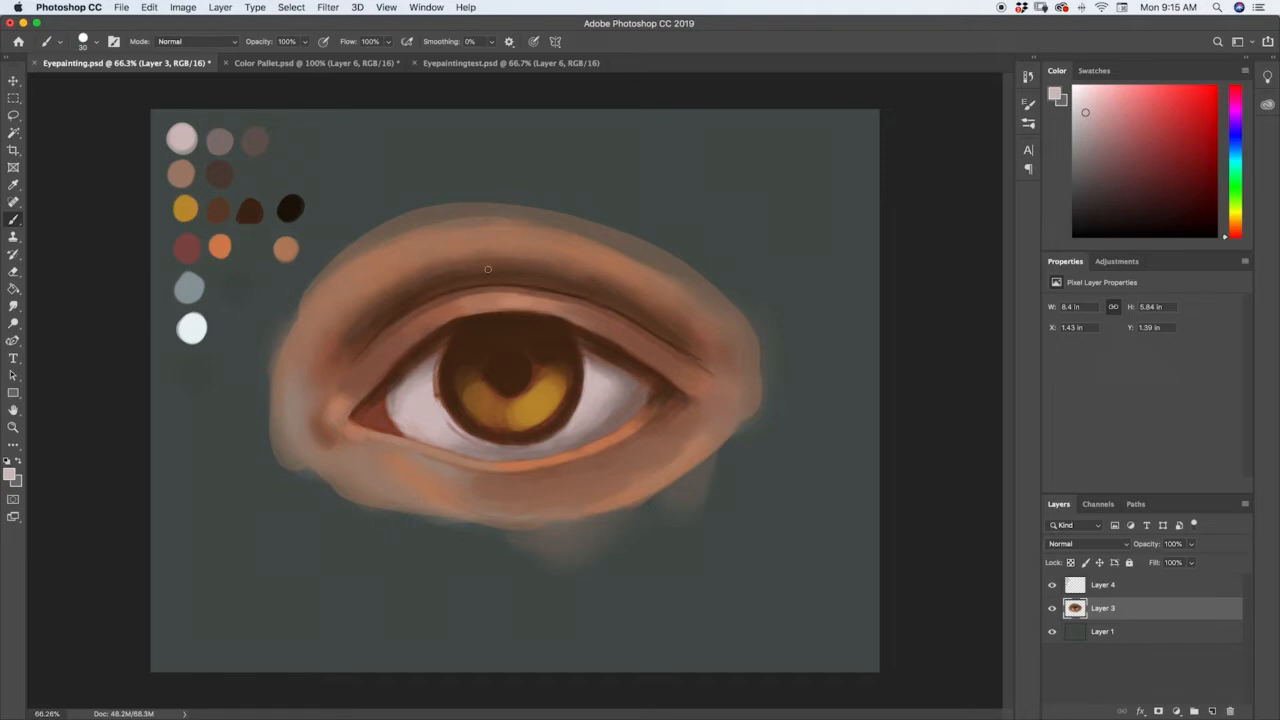
pyautogui.keyDown('alt'); pyautogui.click(441, 406); pyautogui.keyUp('alt')
pyautogui.keyDown('alt'); pyautogui.click(455, 434); pyautogui.keyUp('alt')
pyautogui.keyDown('alt'); pyautogui.click(470, 441); pyautogui.keyUp('alt')
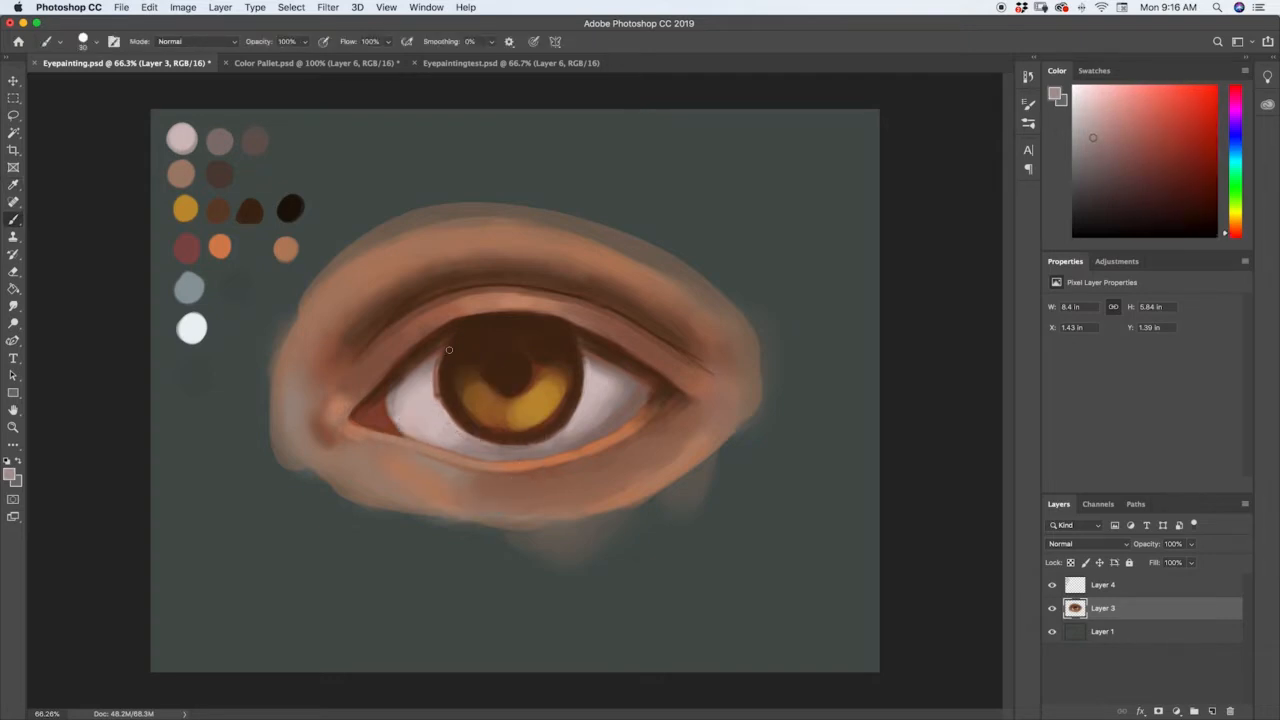
pyautogui.press('alt')
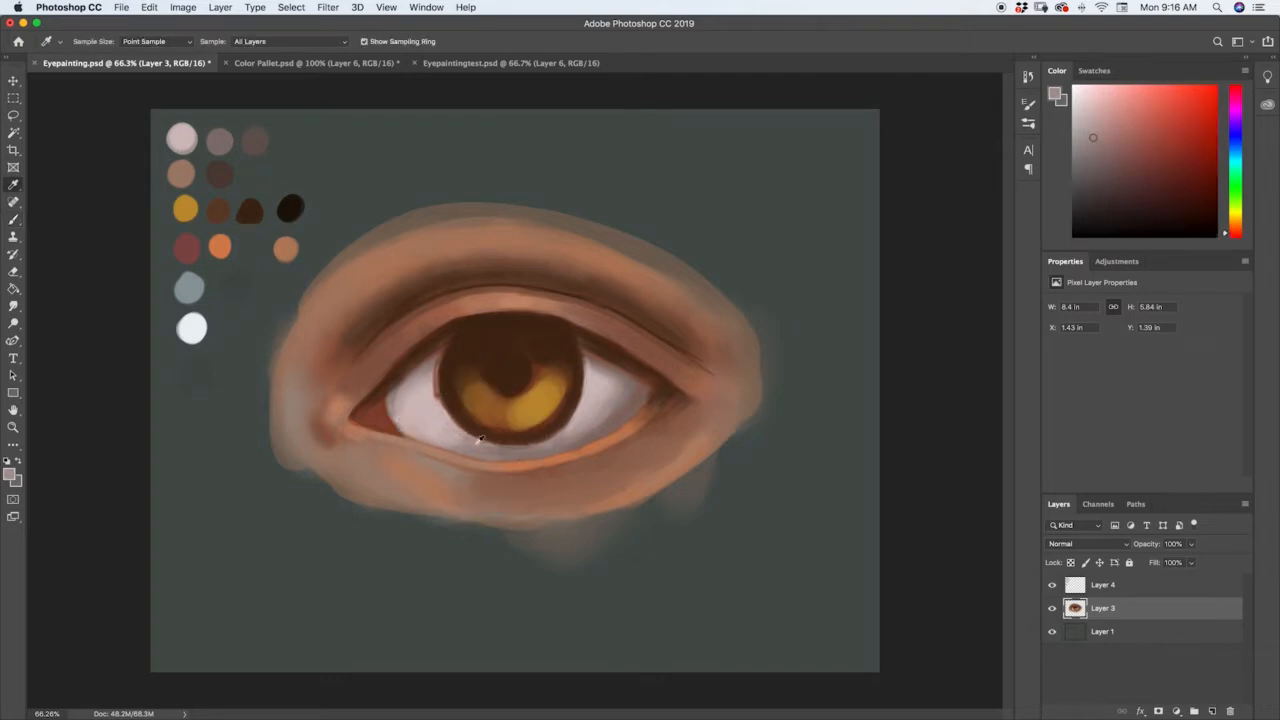
pyautogui.keyDown('alt'); pyautogui.click(476, 435); pyautogui.keyUp('alt')
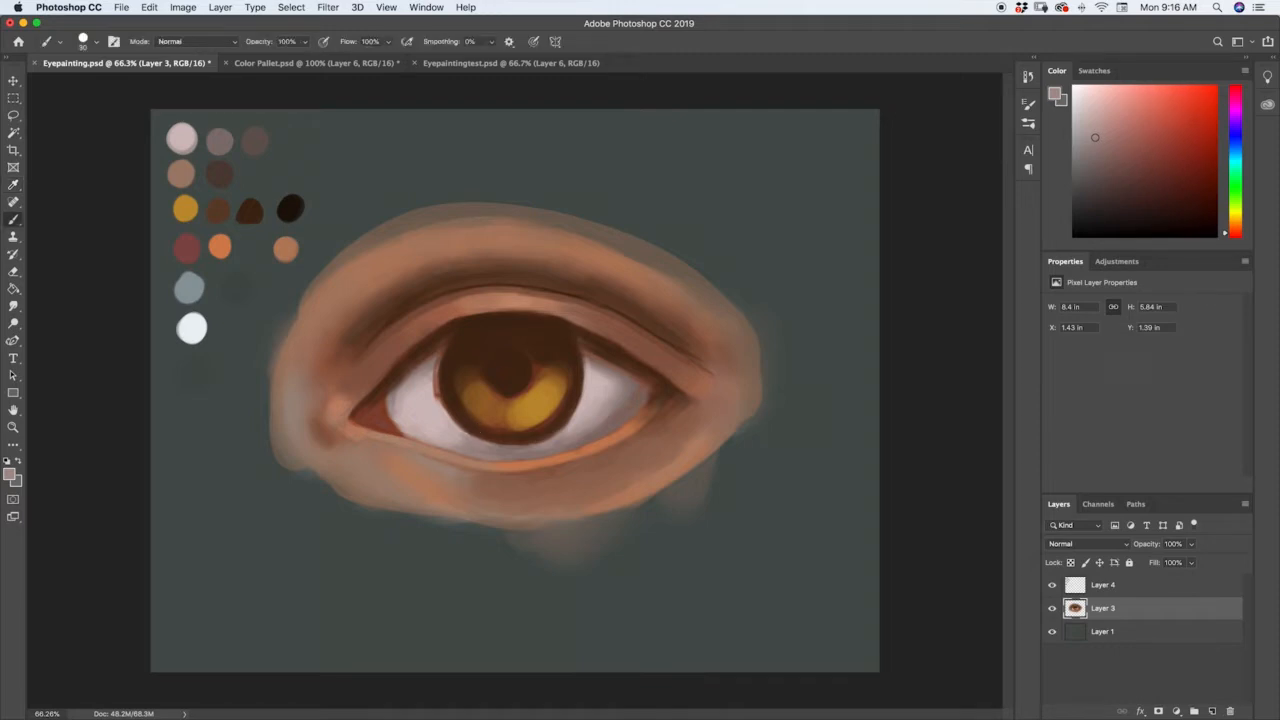
# Refine the iris's side edge toward the inner corner, carrying sampled pale pink tones up to the upper lid.
pyautogui.press('alt')
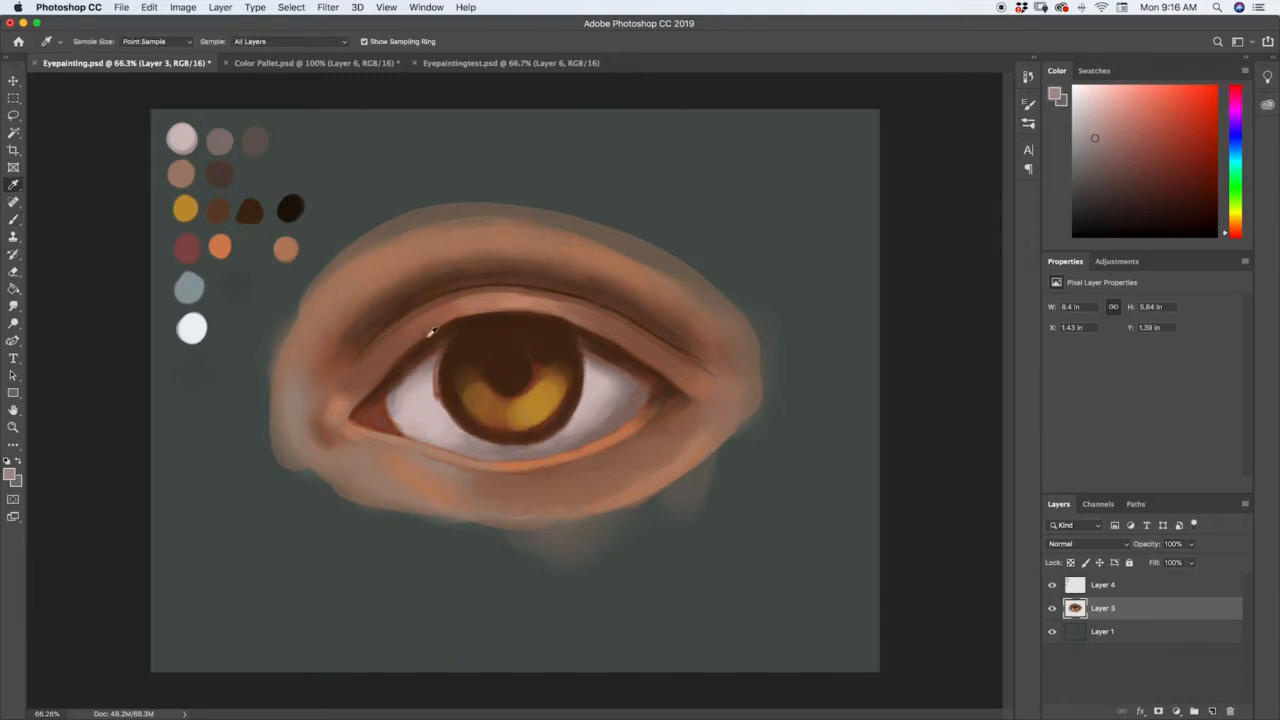
pyautogui.keyDown('alt'); pyautogui.click(442, 399); pyautogui.keyUp('alt')
pyautogui.press('alt')
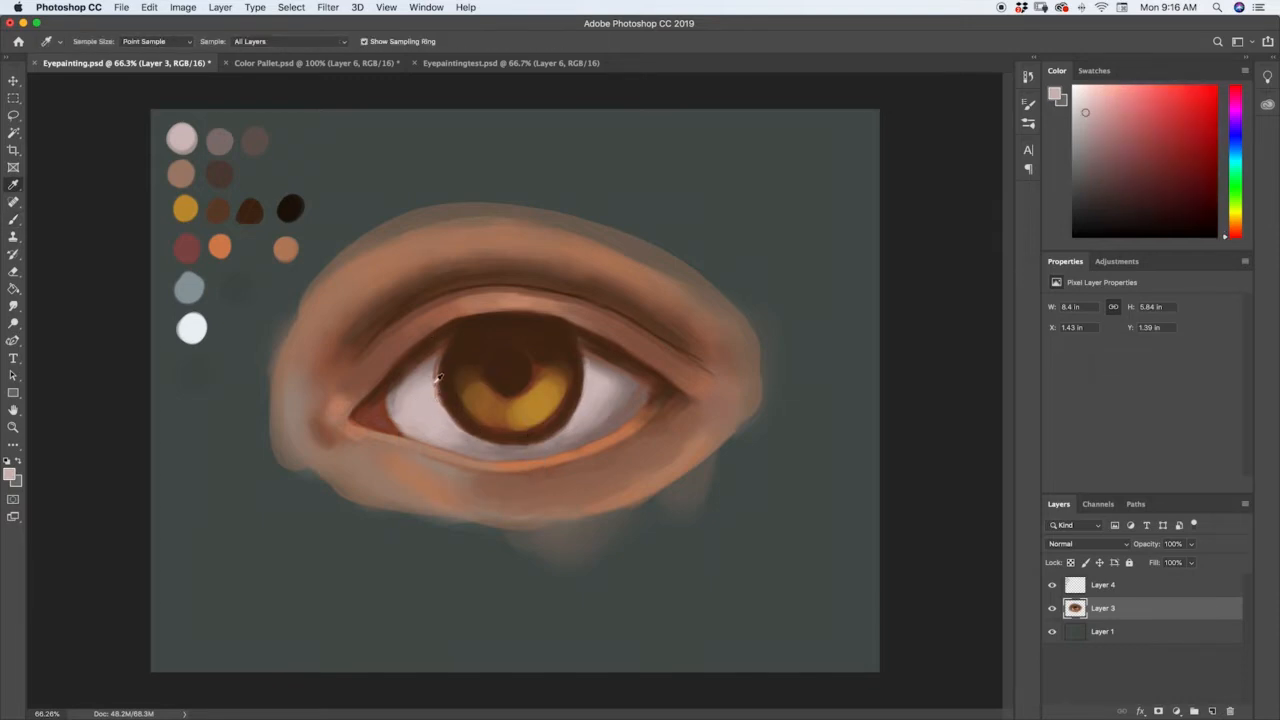
pyautogui.press('alt')
pyautogui.keyDown('alt'); pyautogui.click(435, 372); pyautogui.keyUp('alt')
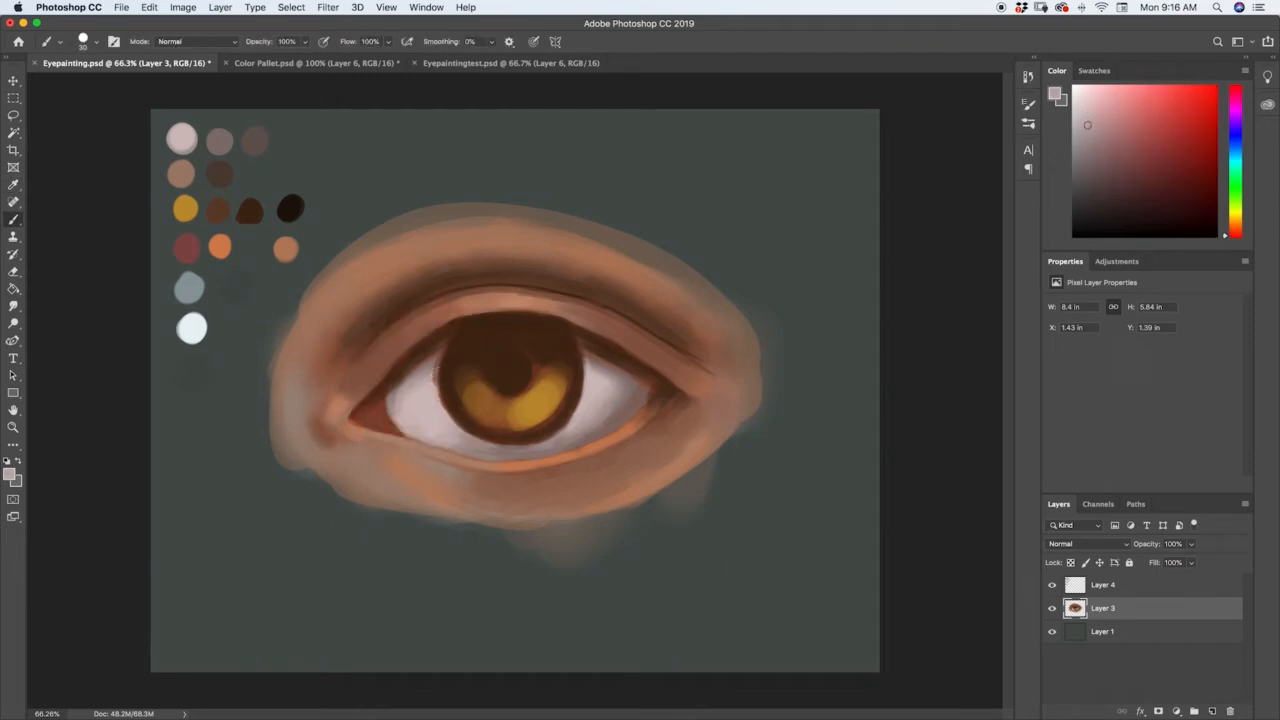
pyautogui.keyDown('alt'); pyautogui.click(440, 358); pyautogui.keyUp('alt')
pyautogui.press('alt')
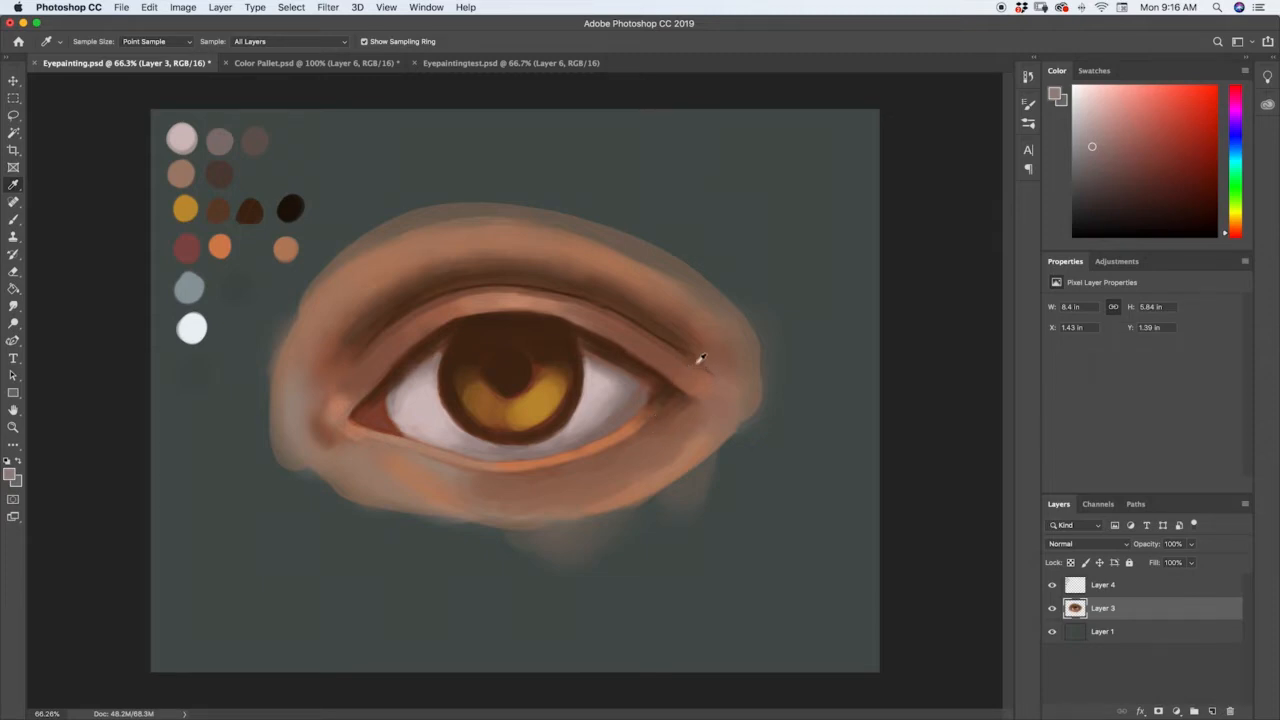
# Sample the palette's muted red and glaze it along the upper lid crease and around the inner corner with a 70 px brush.
pyautogui.click(195, 238)
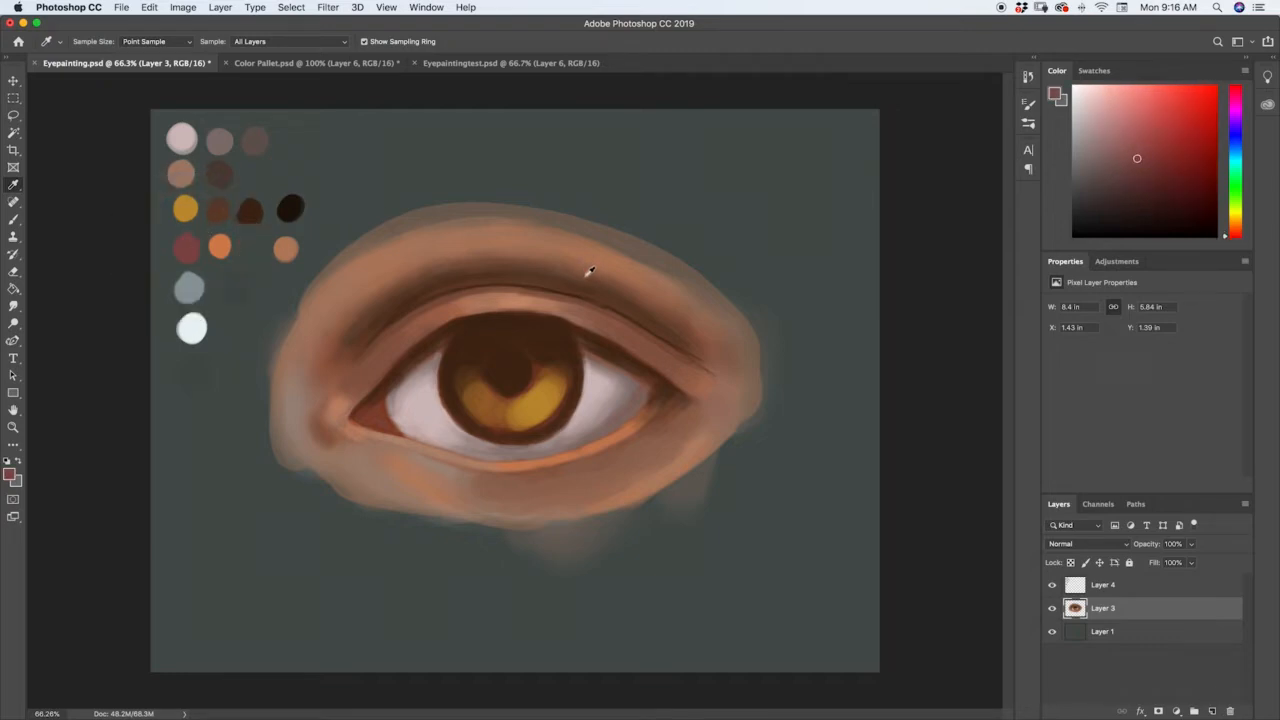
pyautogui.press('b')
pyautogui.press(']')
pyautogui.press(']')
pyautogui.press(']')
pyautogui.press(']')
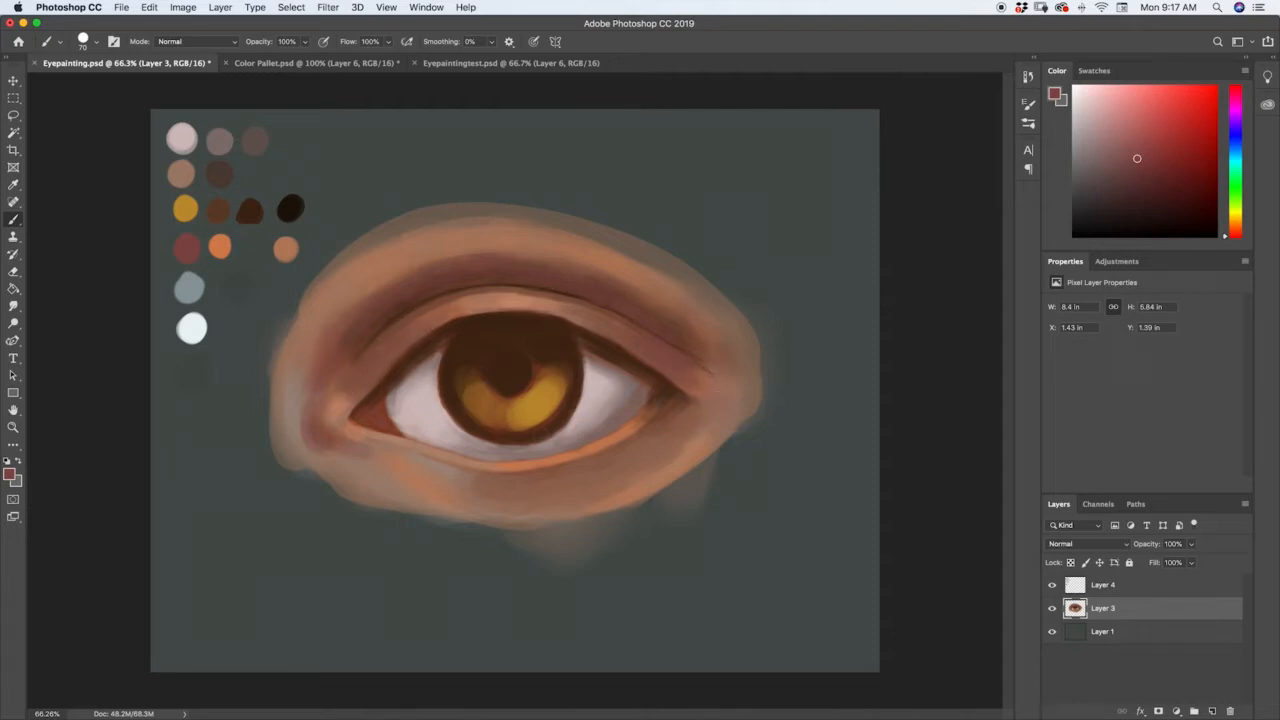
# Enlarge the brush to 300 px and softly glaze muted red over the skin at the outer corner.
pyautogui.press(']')
pyautogui.press(']')
pyautogui.press(']')
pyautogui.press(']')
pyautogui.press(']')
pyautogui.press(']')
pyautogui.press(']')
pyautogui.press(']')
pyautogui.press(']')
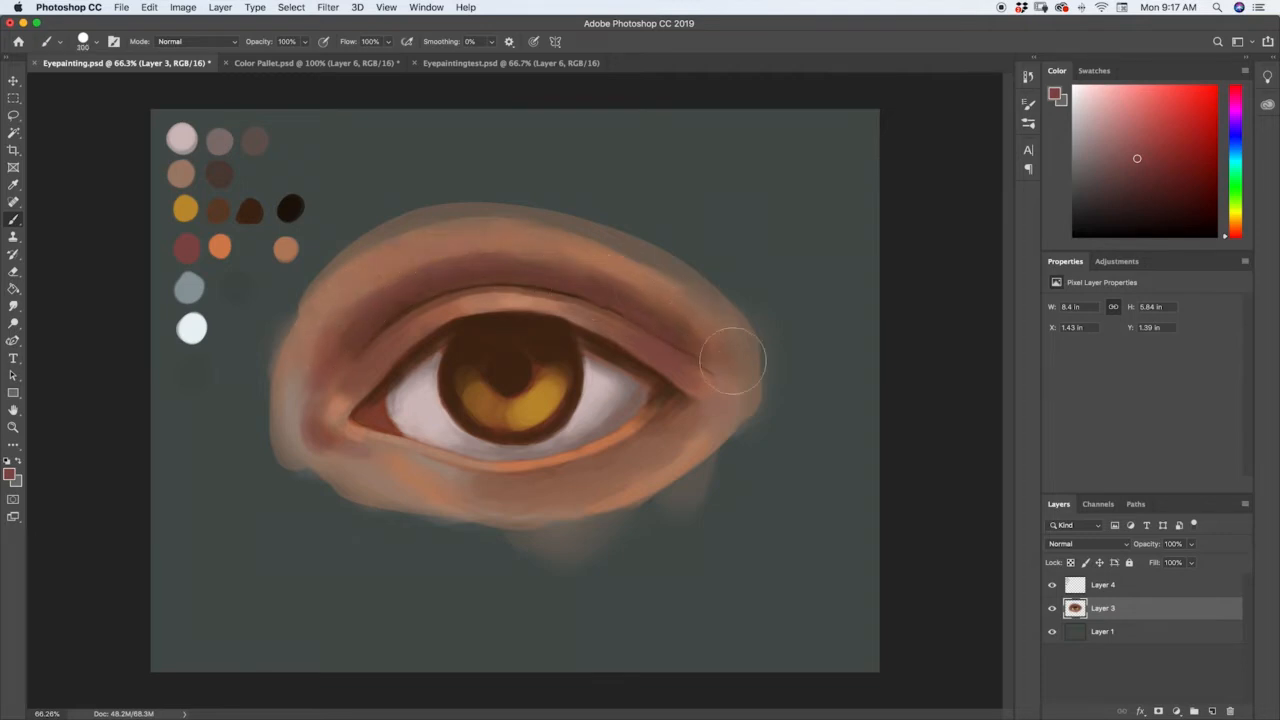
pyautogui.moveTo(801, 264)
pyautogui.mouseDown()
pyautogui.moveTo(716, 250)
pyautogui.moveTo(714, 300)
pyautogui.mouseUp()
# Sample the palette's ochre yellow, try a broad 300 px glaze across the upper lid's outer half, and undo that stroke.
pyautogui.keyDown('alt'); pyautogui.click(183, 208); pyautogui.keyUp('alt')
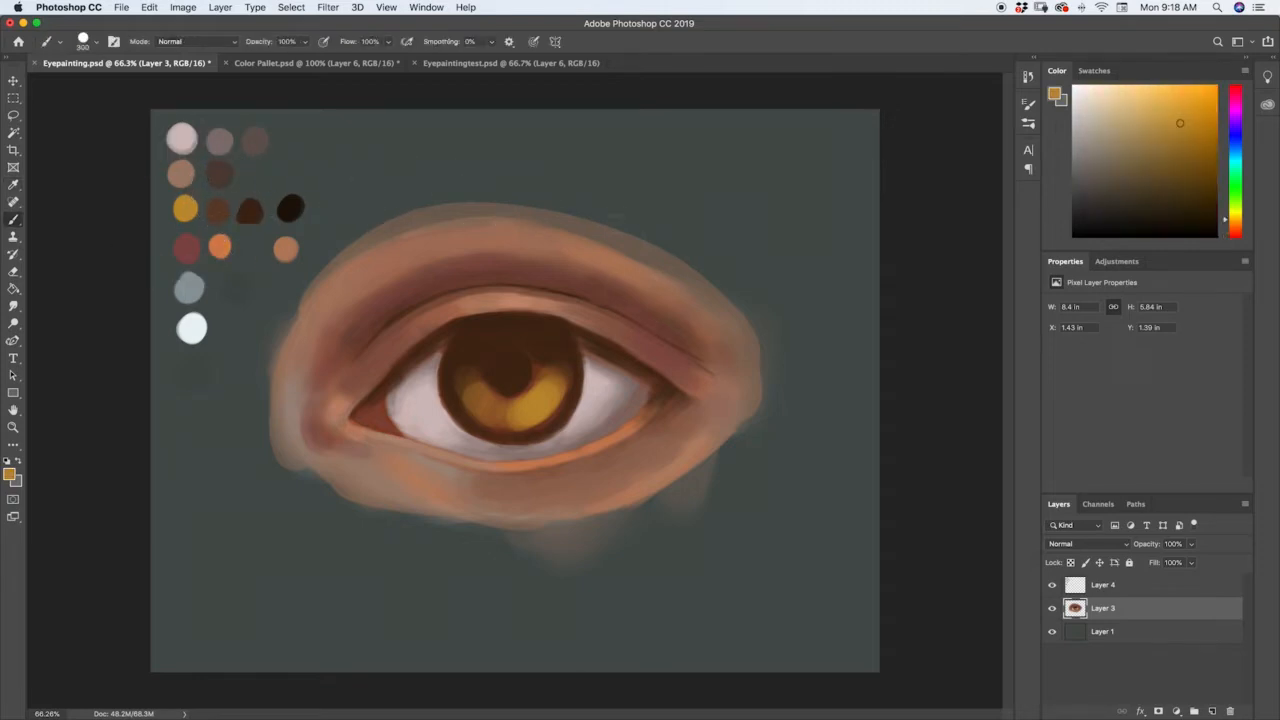
pyautogui.press('[')
pyautogui.press('[')
pyautogui.press('[')
pyautogui.press('[')
pyautogui.press('[')
pyautogui.press(']')
pyautogui.press(']')
pyautogui.press(']')
pyautogui.moveTo(561, 311); pyautogui.dragTo(627, 342)
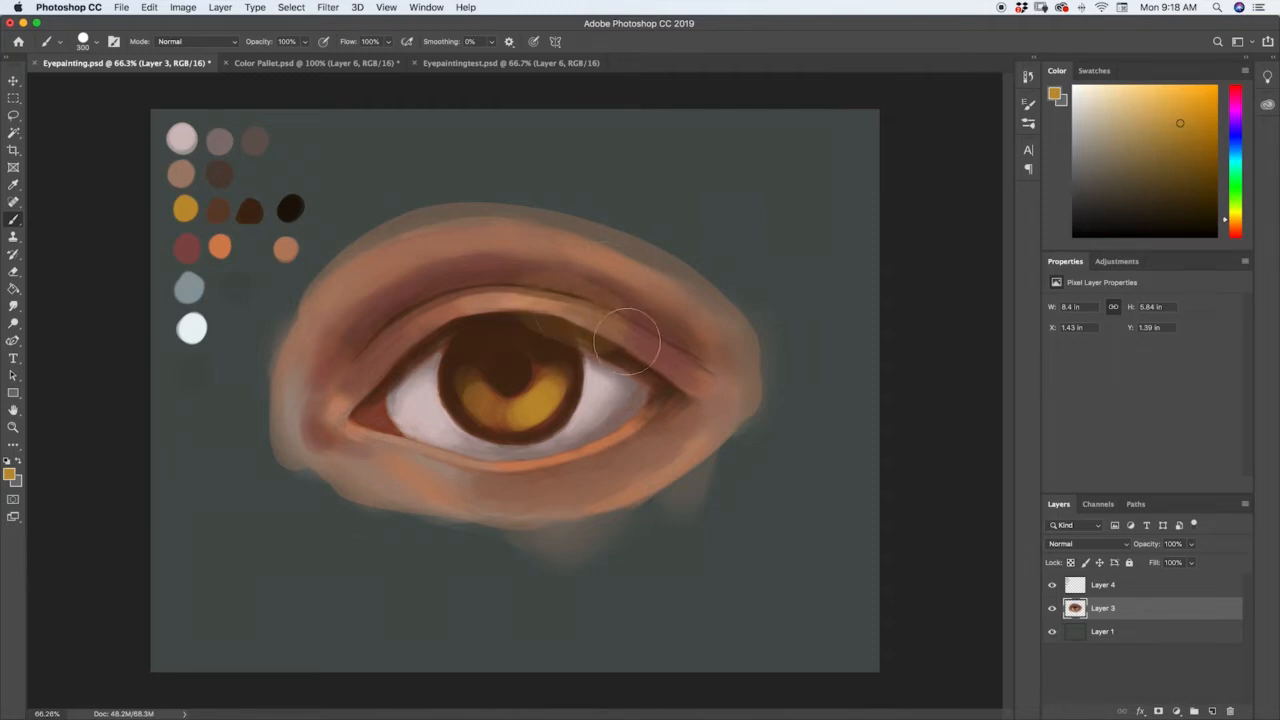
pyautogui.hotkey('ctrl', 'z')
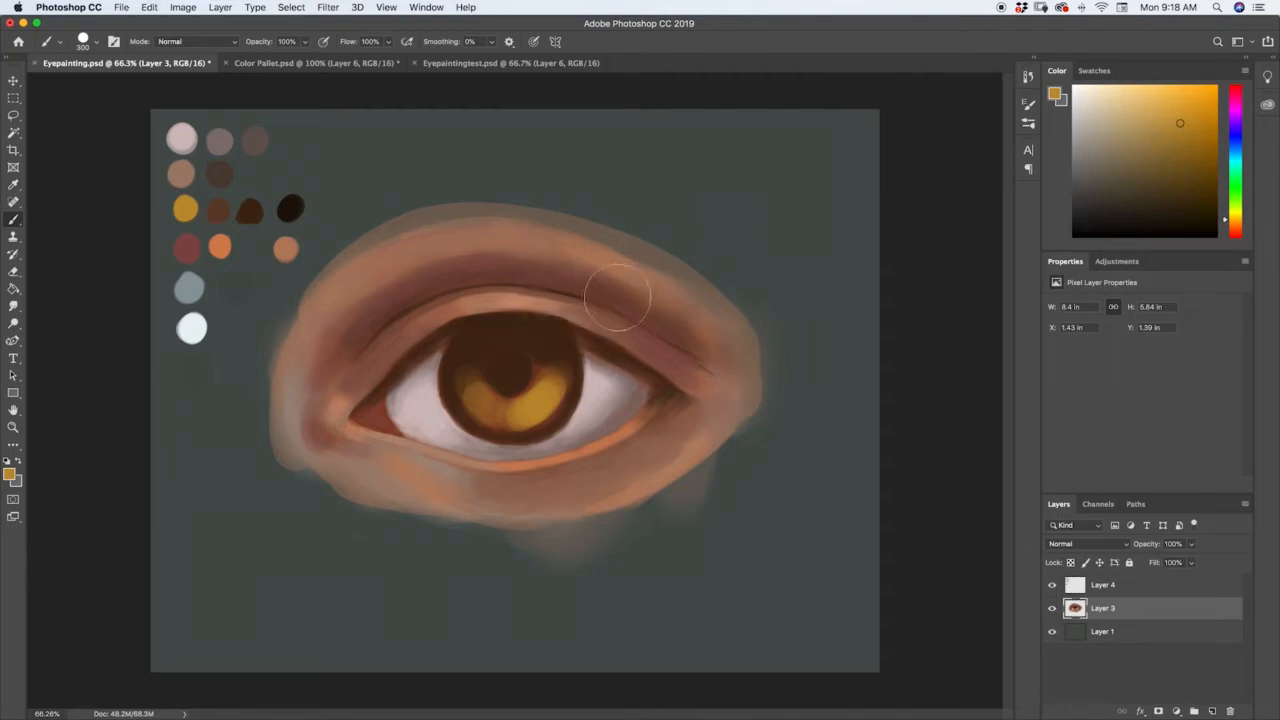
# Paint ochre accents on the upper lid's outer half and just above the crease with a brush of about 105 px.
pyautogui.press('[')
pyautogui.press('[')
pyautogui.press('[')
pyautogui.press('[')
pyautogui.press('[')
pyautogui.press('[')
pyautogui.moveTo(596, 322); pyautogui.dragTo(626, 343)
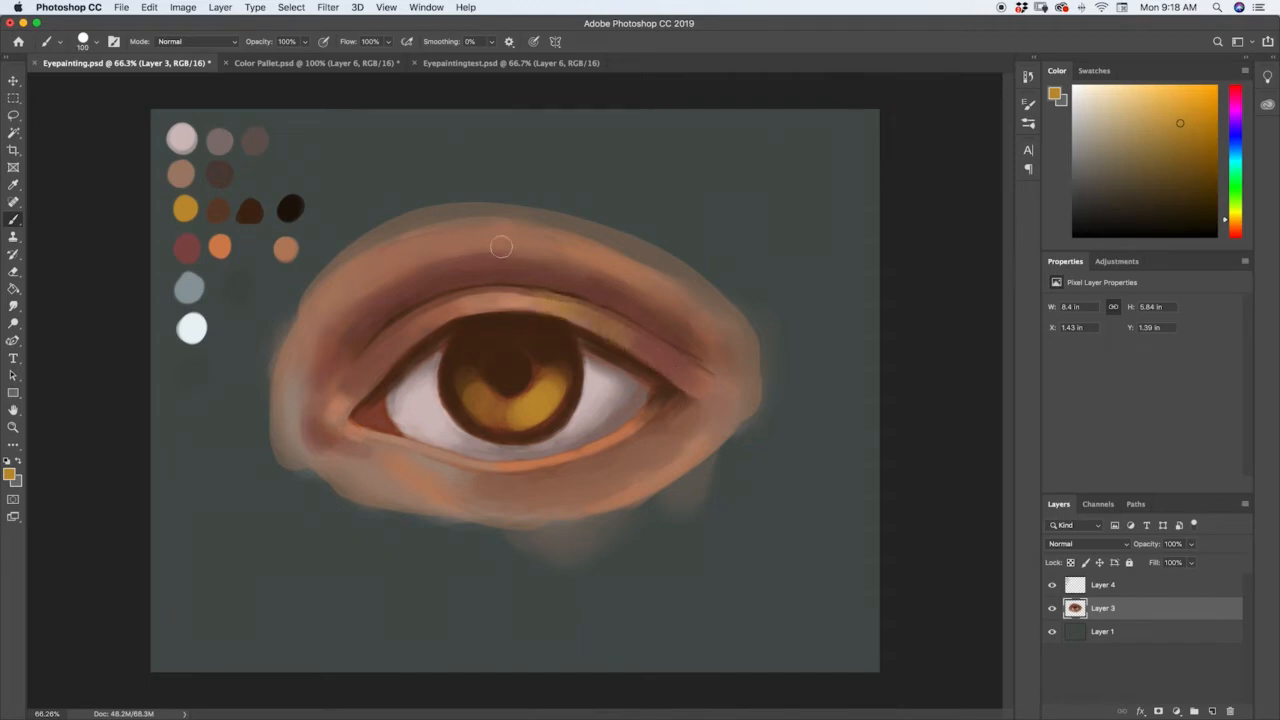
pyautogui.moveTo(568, 262); pyautogui.dragTo(543, 260)
# Sample the upper lid's skin tone, lighten it to pale peach, and paint highlights on the lid's centre and at the inner corner.
pyautogui.press('i')
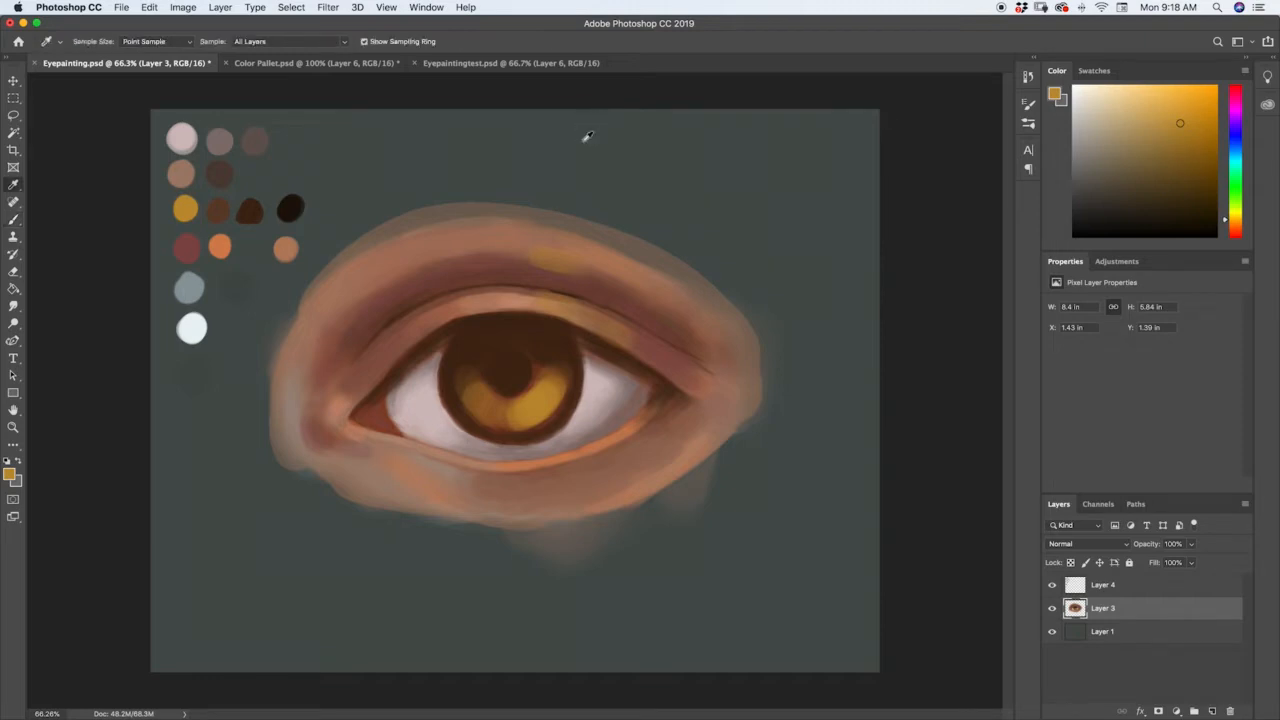
pyautogui.click(513, 293)
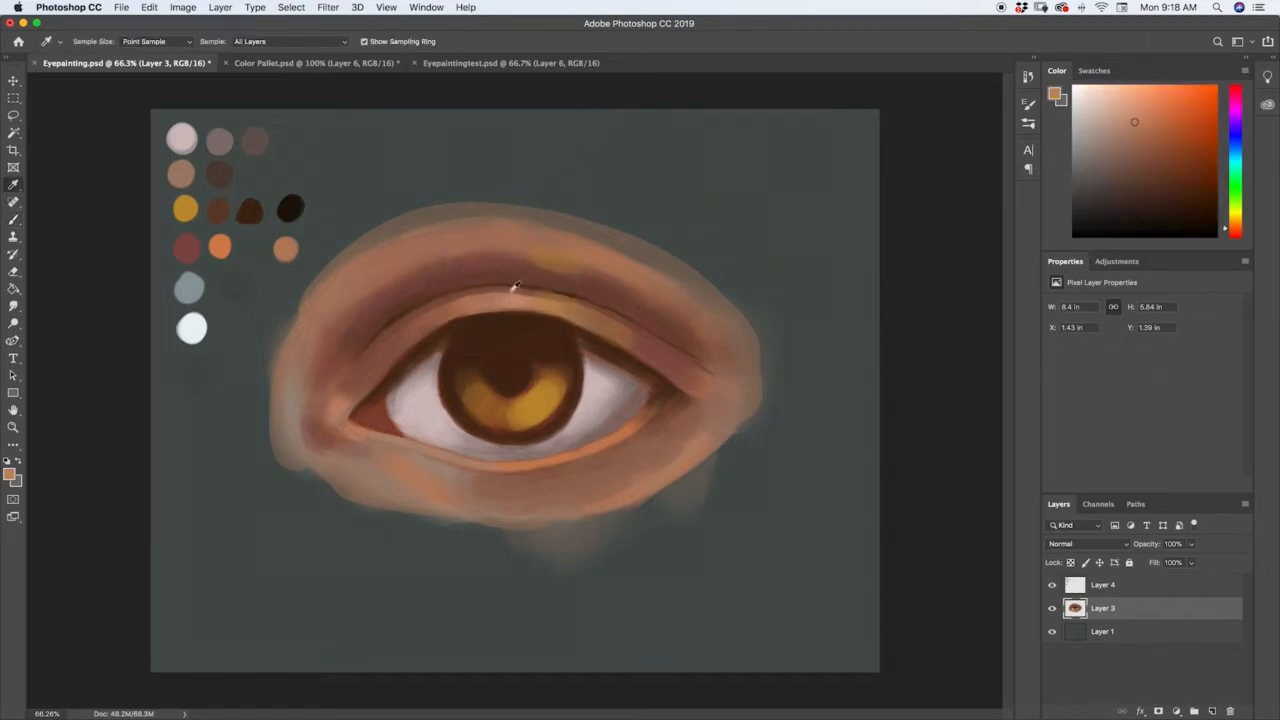
pyautogui.press('b')
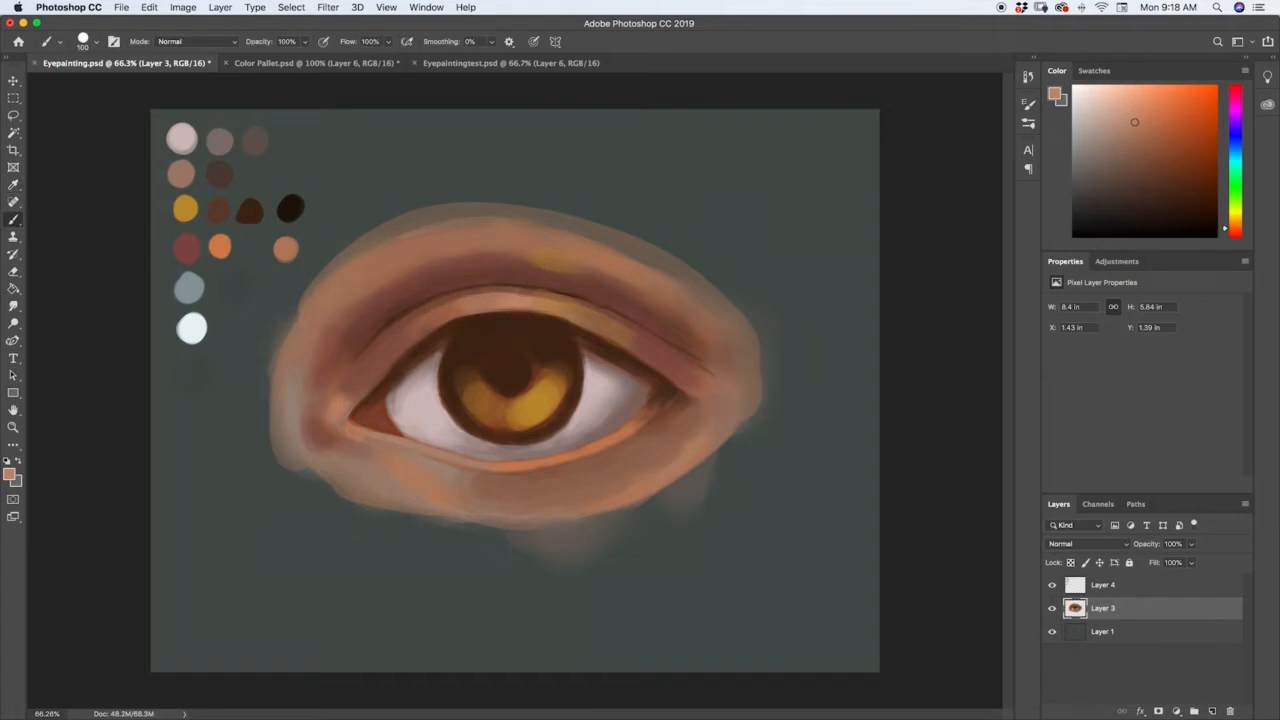
pyautogui.click(1131, 116)
pyautogui.moveTo(491, 299); pyautogui.dragTo(513, 296)
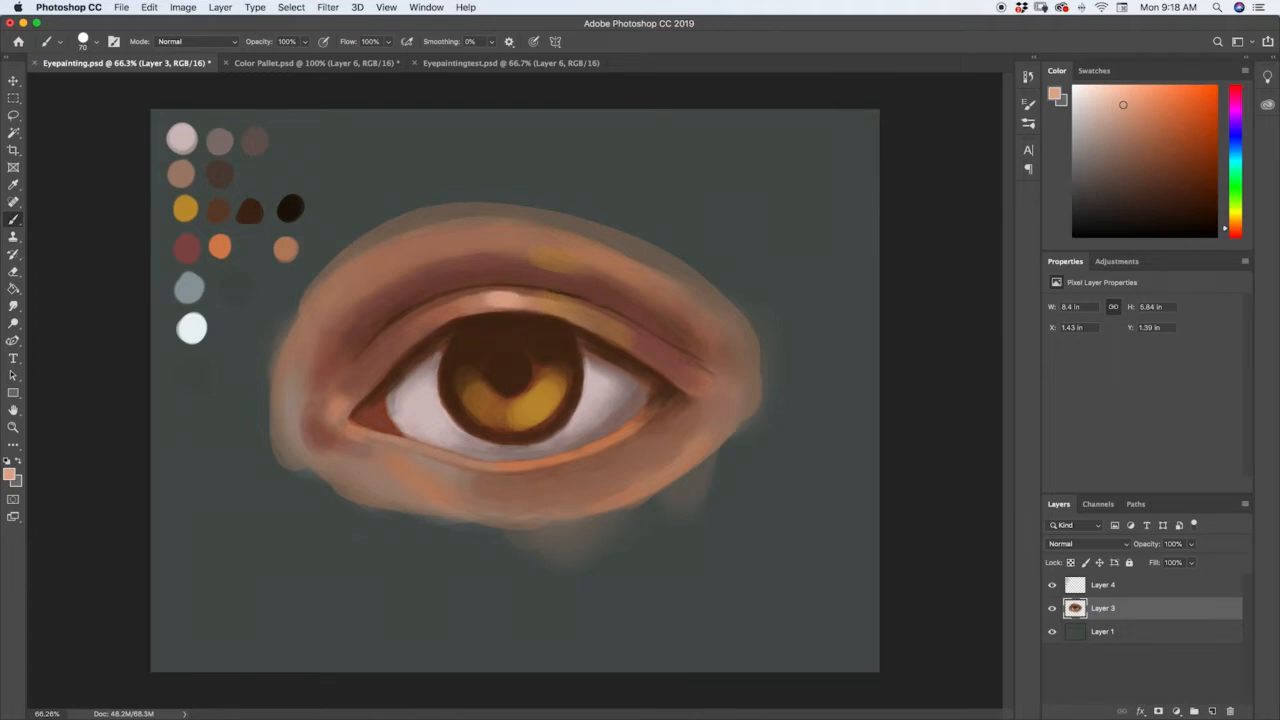
pyautogui.moveTo(331, 412); pyautogui.dragTo(326, 430)
# Sample the orange-tan skin below the inner corner and soften the lower lid's rim toward the outer corner.
pyautogui.press('i')
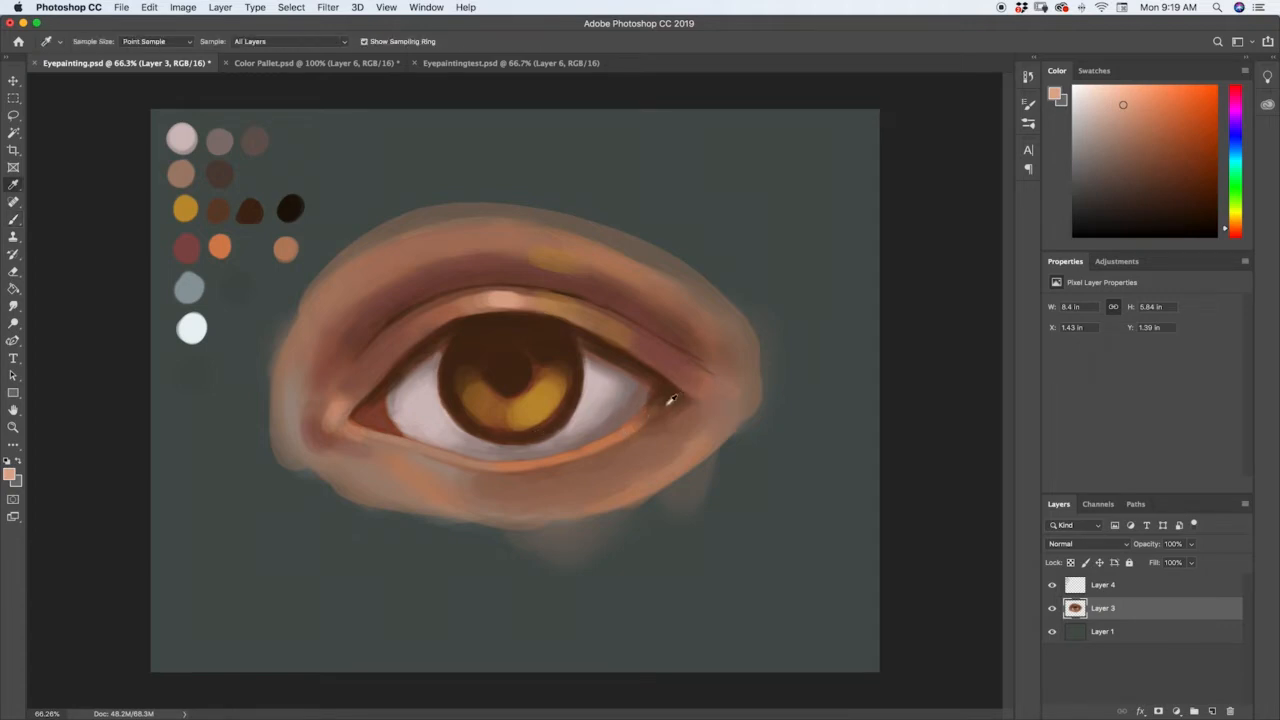
pyautogui.click(392, 449)
pyautogui.moveTo(392, 449); pyautogui.dragTo(414, 457)
pyautogui.press('b')
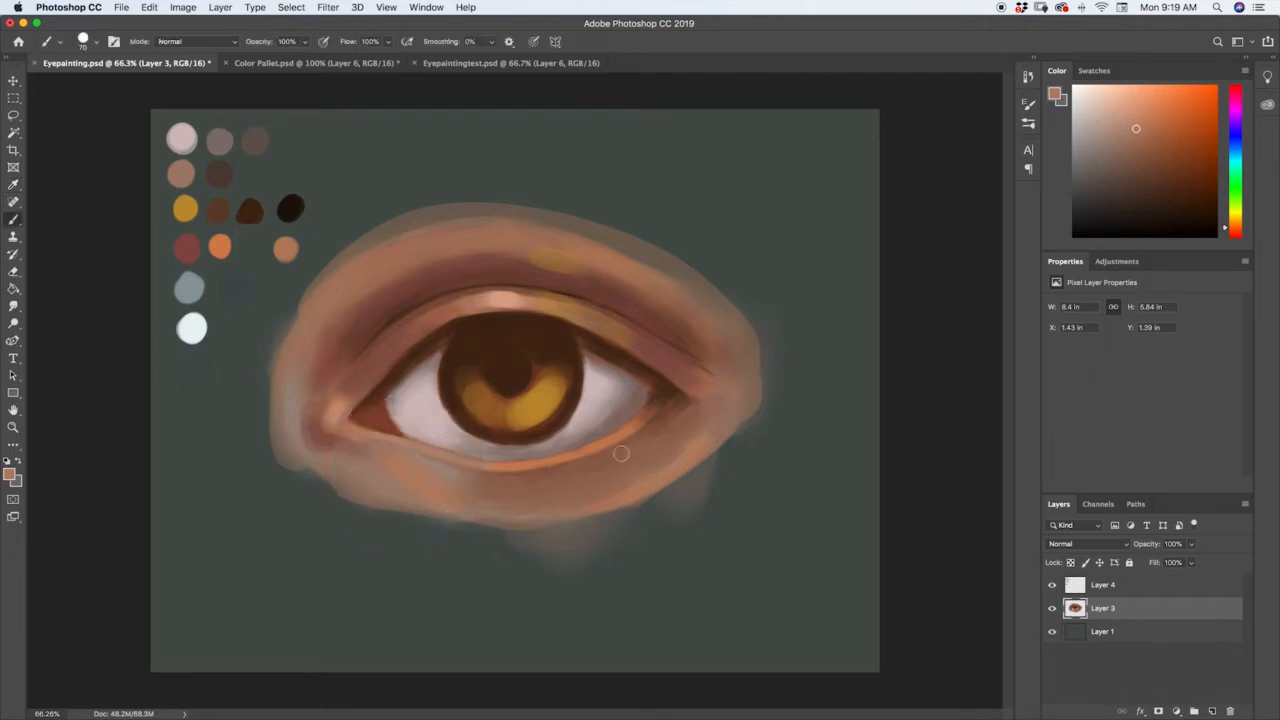
pyautogui.press('[')
pyautogui.press('[')
pyautogui.press('[')
pyautogui.press('[')
pyautogui.press('[')
pyautogui.press('[')
pyautogui.press('[')
pyautogui.press('[')
pyautogui.press(']')
pyautogui.press(']')
pyautogui.press(']')
pyautogui.press(']')
pyautogui.press('[')
pyautogui.press('[')
pyautogui.press('[')
# Sample a dark reddish brown from the upper lid crease and deepen the shadow along and above the crease line.
pyautogui.press('i')
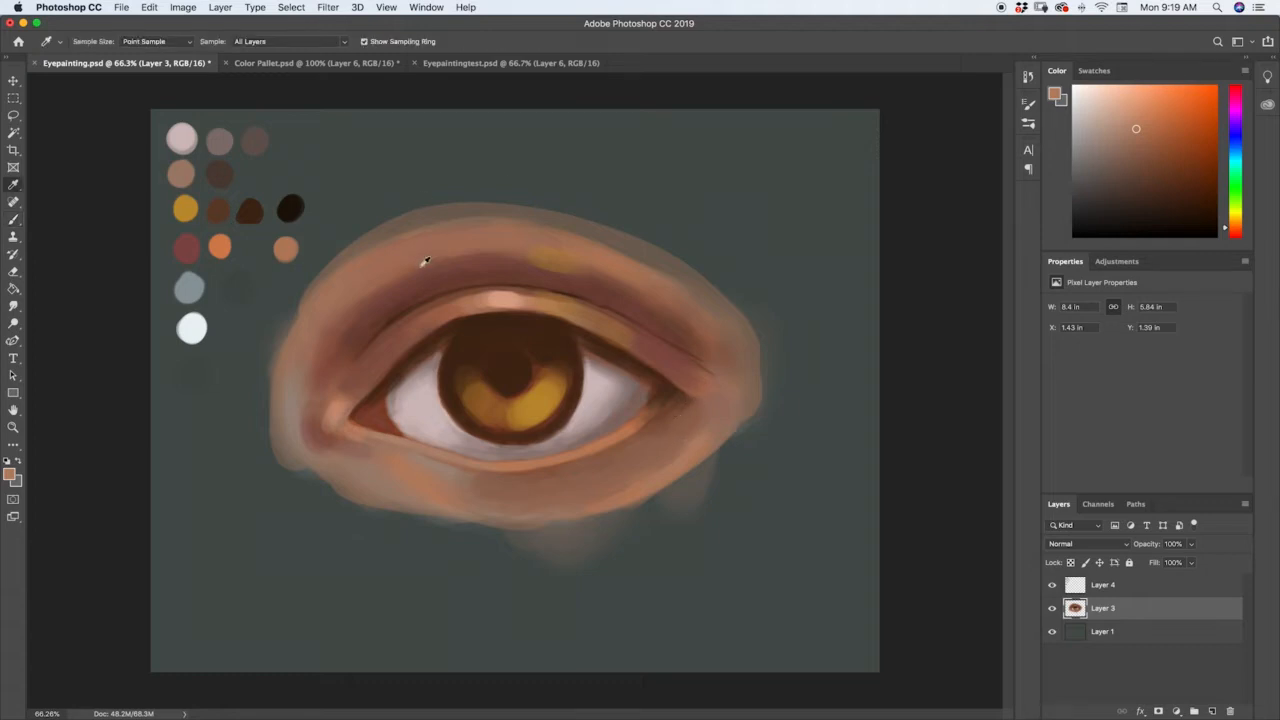
pyautogui.click(400, 312)
pyautogui.press('b')
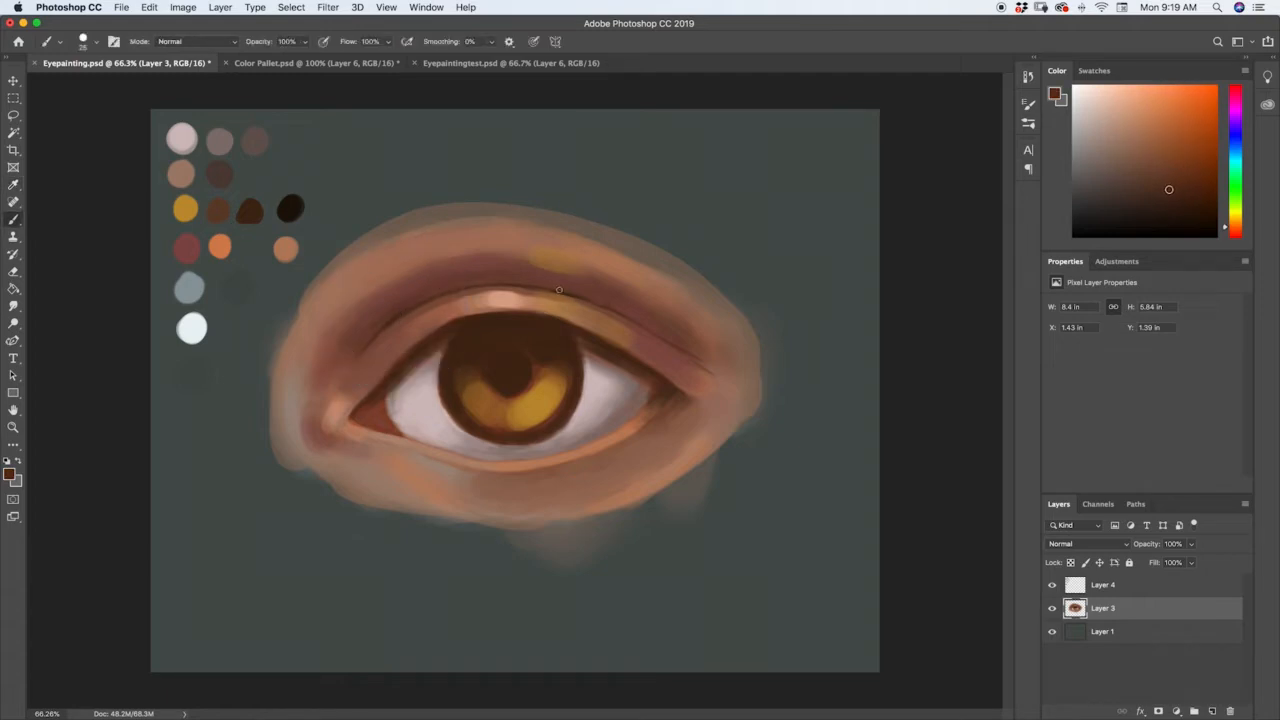
pyautogui.press(']')
pyautogui.press(']')
pyautogui.press(']')
pyautogui.press(']')
pyautogui.press(']')
pyautogui.press(']')
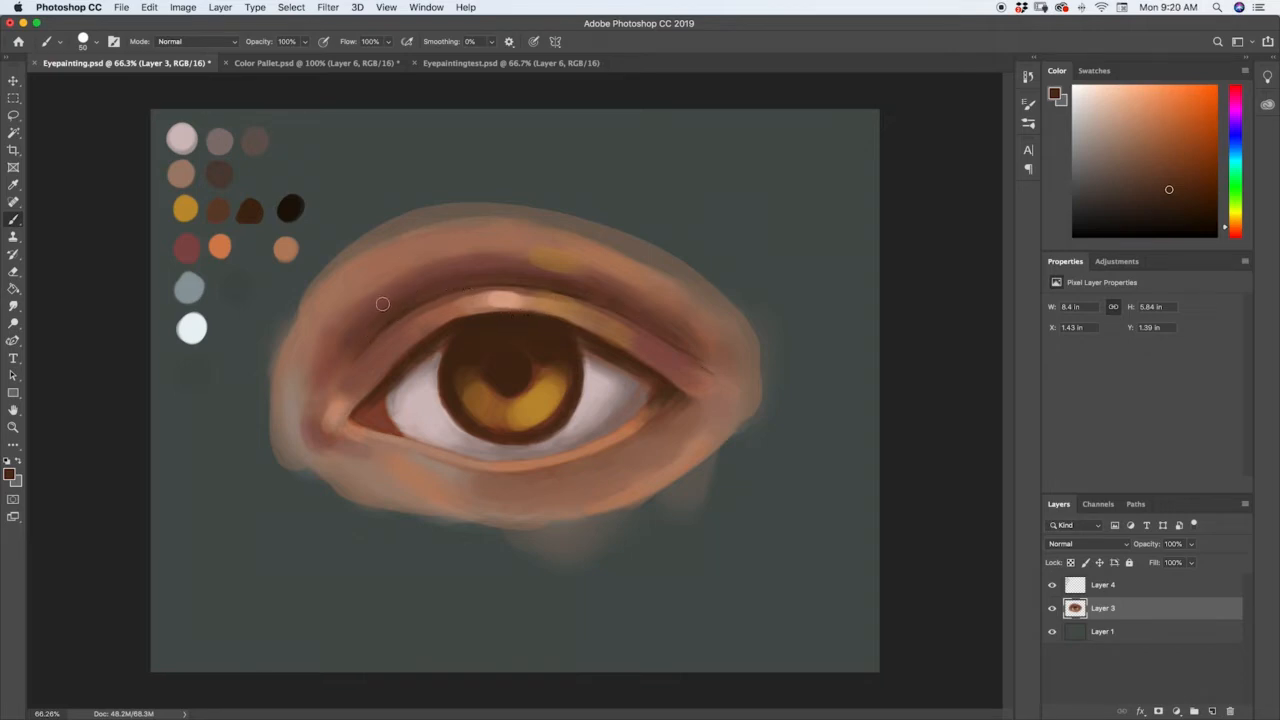
# Sample the palette's blue-grey and tint the skin beside the inner corner and beneath the lower lid.
pyautogui.press('i')
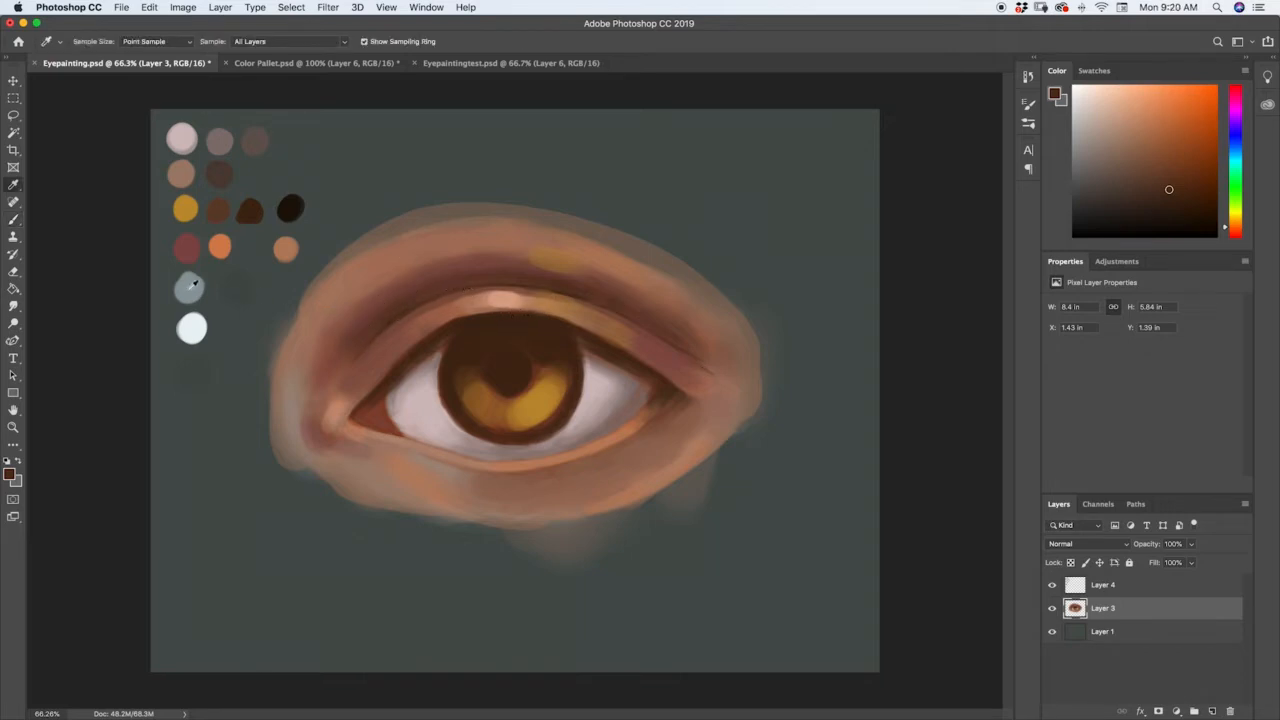
pyautogui.click(193, 285)
pyautogui.press('b')
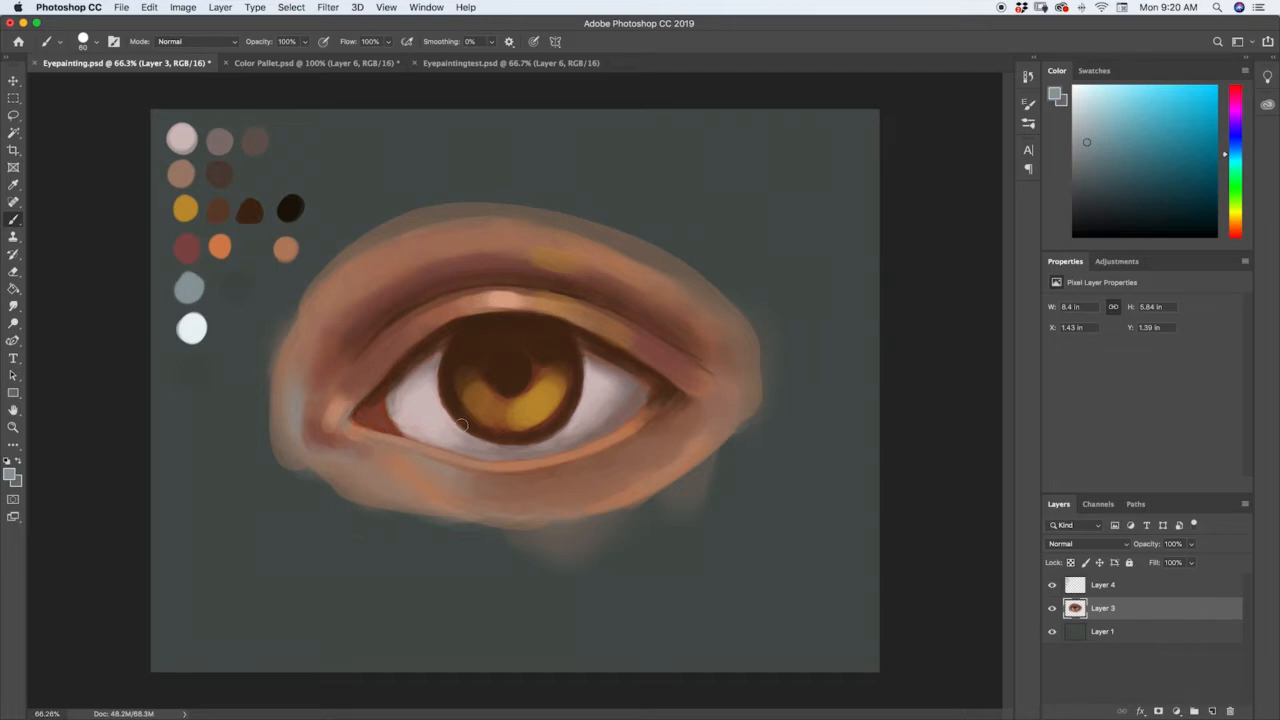
pyautogui.press(']')
pyautogui.press(']')
pyautogui.press(']')
pyautogui.press(']')
pyautogui.press(']')
pyautogui.press(']')
pyautogui.press(']')
pyautogui.press(']')
# Touch up the skin around the eye with the palette's muted red and blend the transitions with the Smudge tool.
pyautogui.press('i')
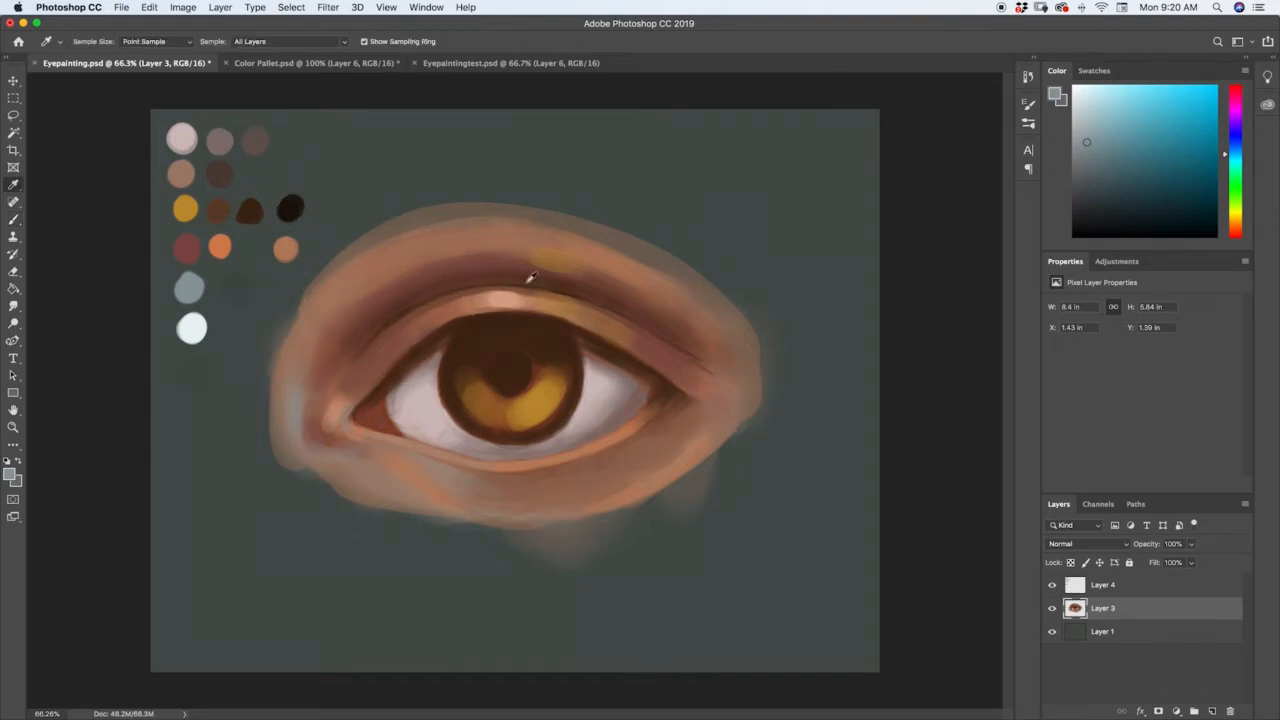
pyautogui.click(190, 246)
pyautogui.press('b')
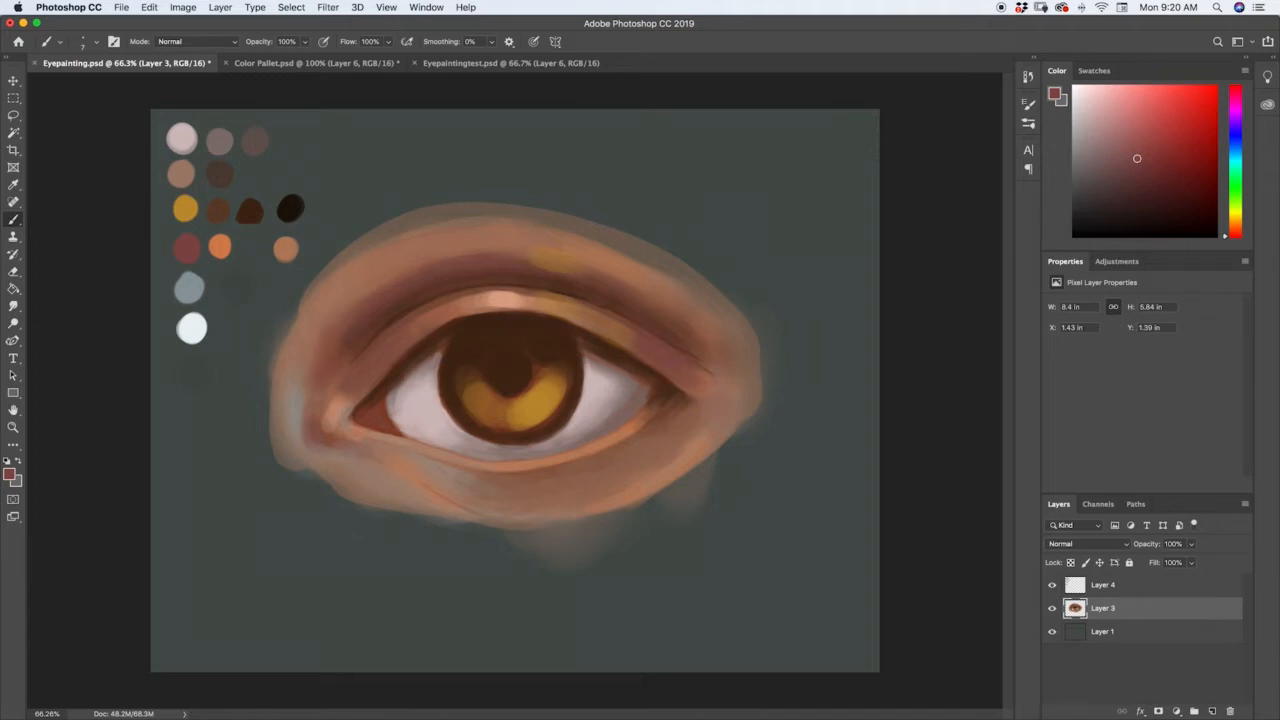
pyautogui.click(16, 305)
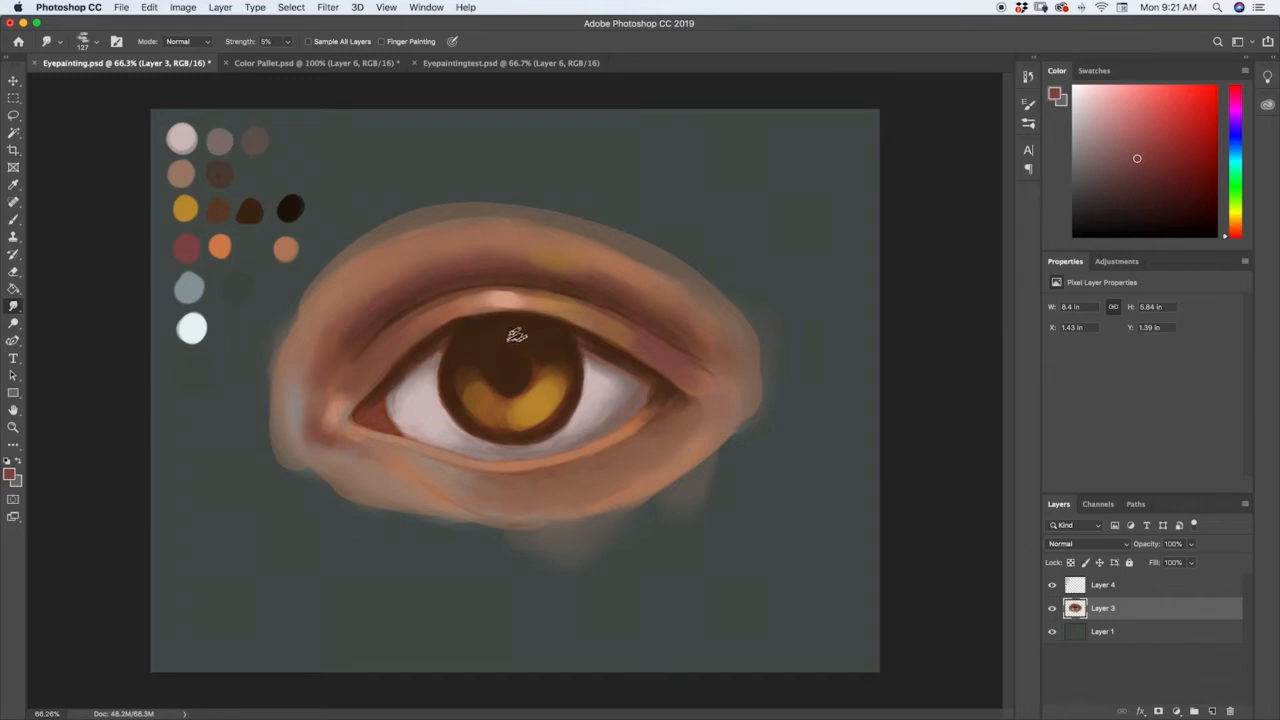
# Sample the palette's near-black and paint a solid round pupil in the iris centre.
pyautogui.press('i')
pyautogui.moveTo(290, 207); pyautogui.dragTo(294, 201)
pyautogui.press('r')
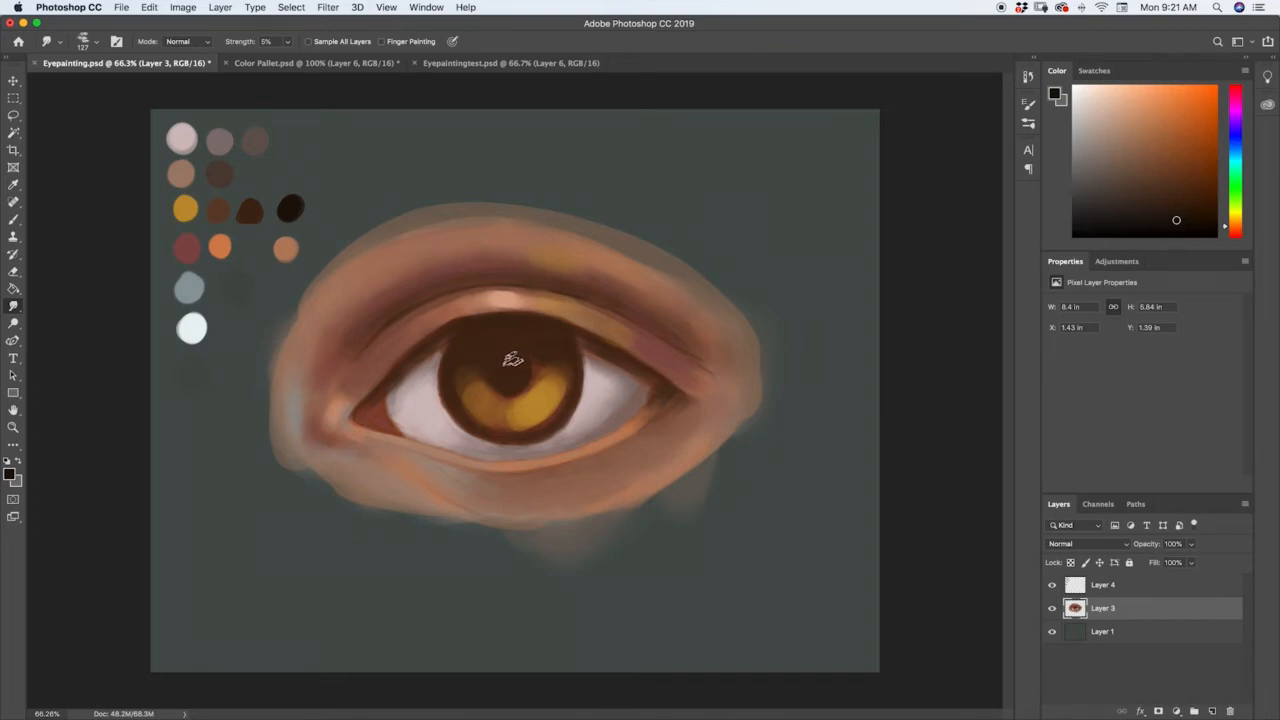
pyautogui.press('b')
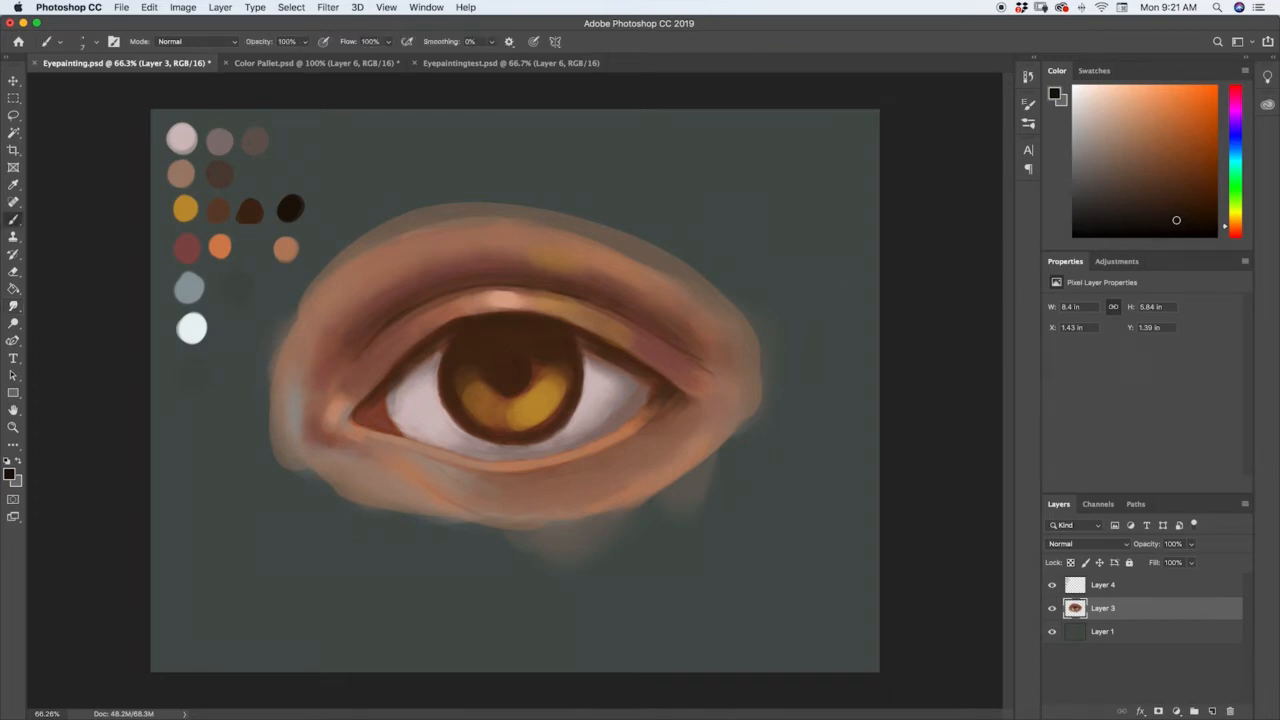
pyautogui.press(']')
pyautogui.press(']')
pyautogui.press(']')
pyautogui.press(']')
pyautogui.press(']')
pyautogui.press(']')
pyautogui.press(']')
pyautogui.press(']')
pyautogui.press(']')
pyautogui.moveTo(509, 369)
pyautogui.mouseDown()
pyautogui.moveTo(520, 371)
pyautogui.moveTo(509, 387)
pyautogui.moveTo(497, 372)
pyautogui.moveTo(509, 359)
pyautogui.moveTo(497, 366)
pyautogui.moveTo(522, 369)
pyautogui.moveTo(506, 366)
pyautogui.moveTo(516, 323)
pyautogui.moveTo(504, 381)
pyautogui.moveTo(512, 360)
pyautogui.mouseUp()
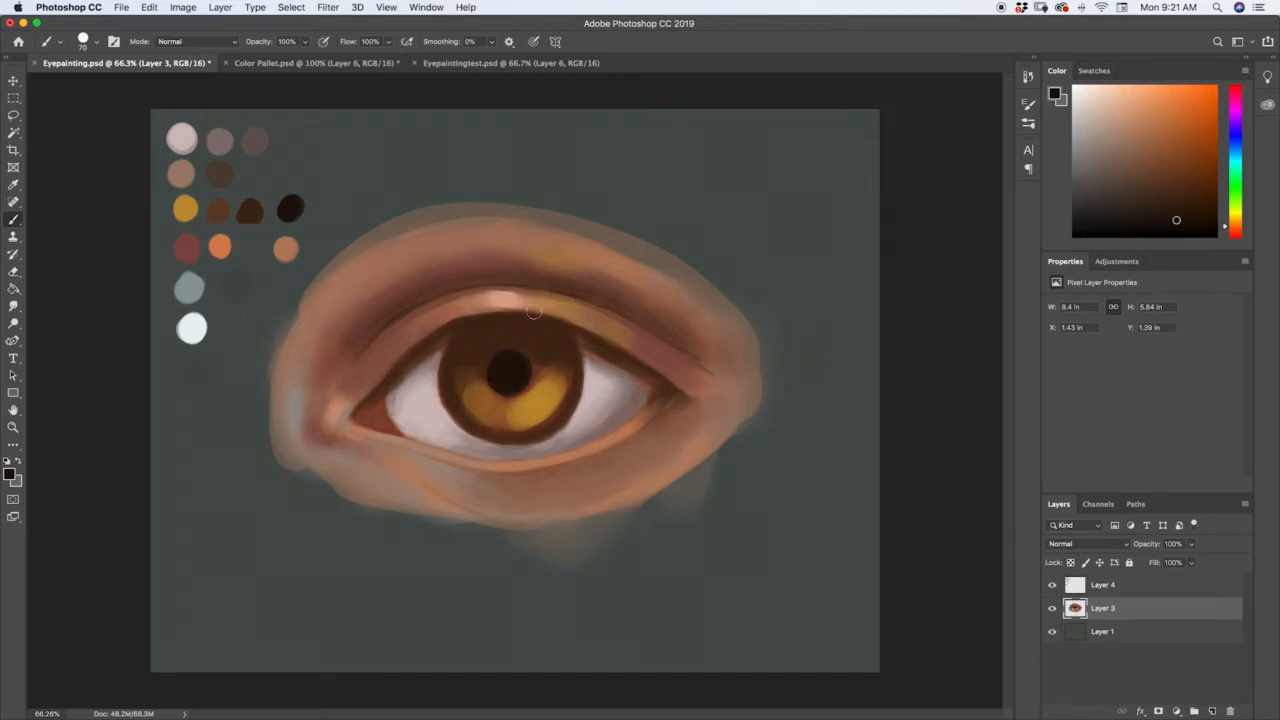
# Enlarge the brush to 90 px and darken the upper iris and the upper lid's edge with near-black.
pyautogui.press(']')
pyautogui.press(']')
pyautogui.press(']')
pyautogui.press(']')
pyautogui.press(']')
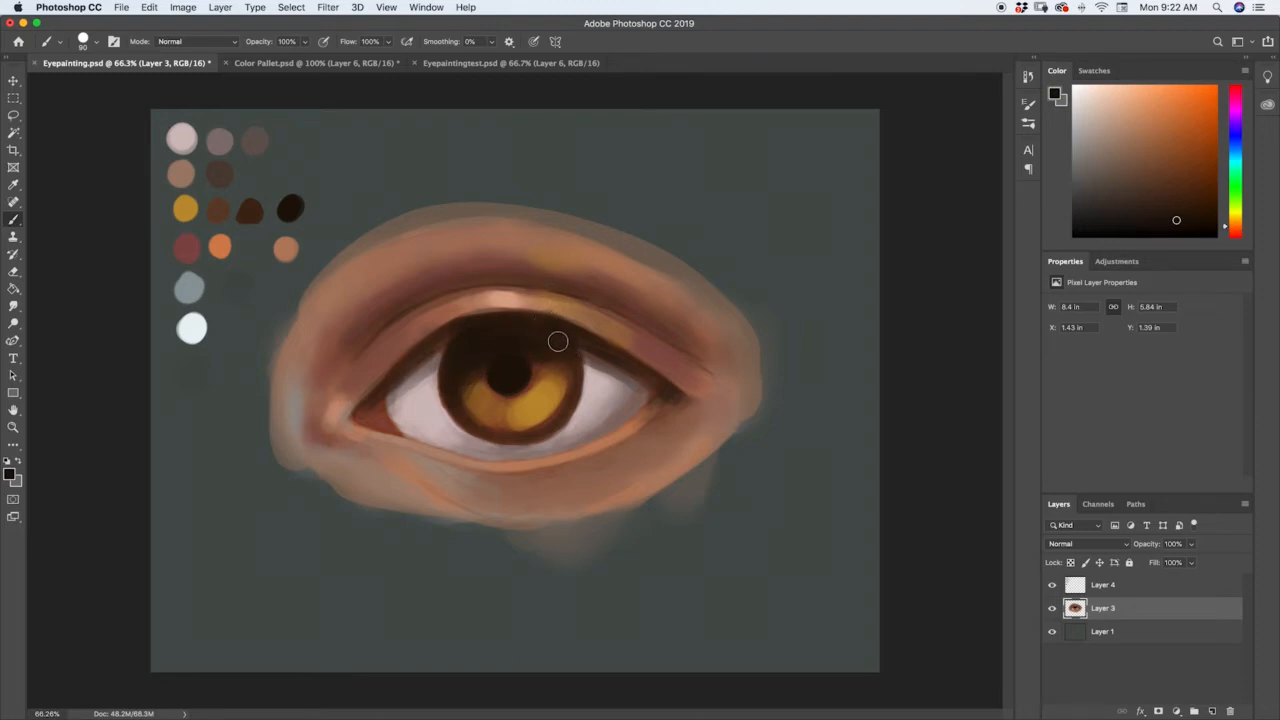
# Sample dark browns from the iris and blend them with a 30 px brush into the shadowed upper iris around the pupil.
pyautogui.press('i')
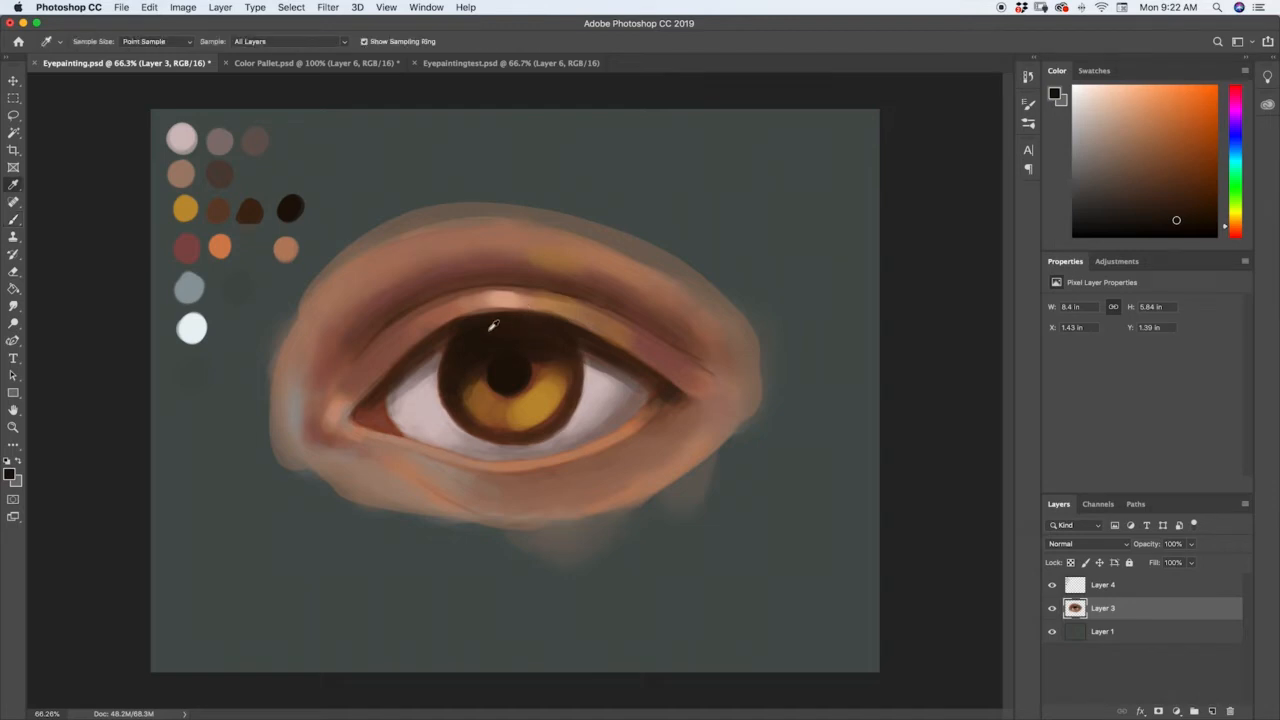
pyautogui.click(474, 378)
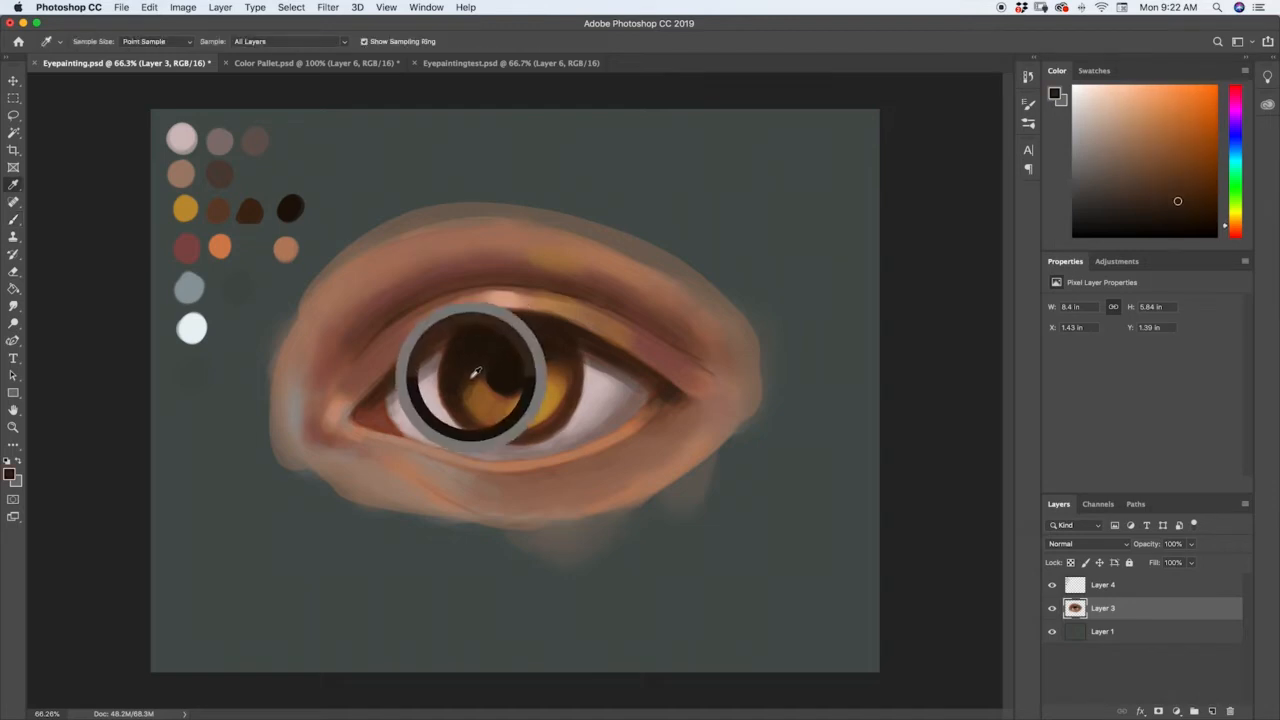
pyautogui.press('b')
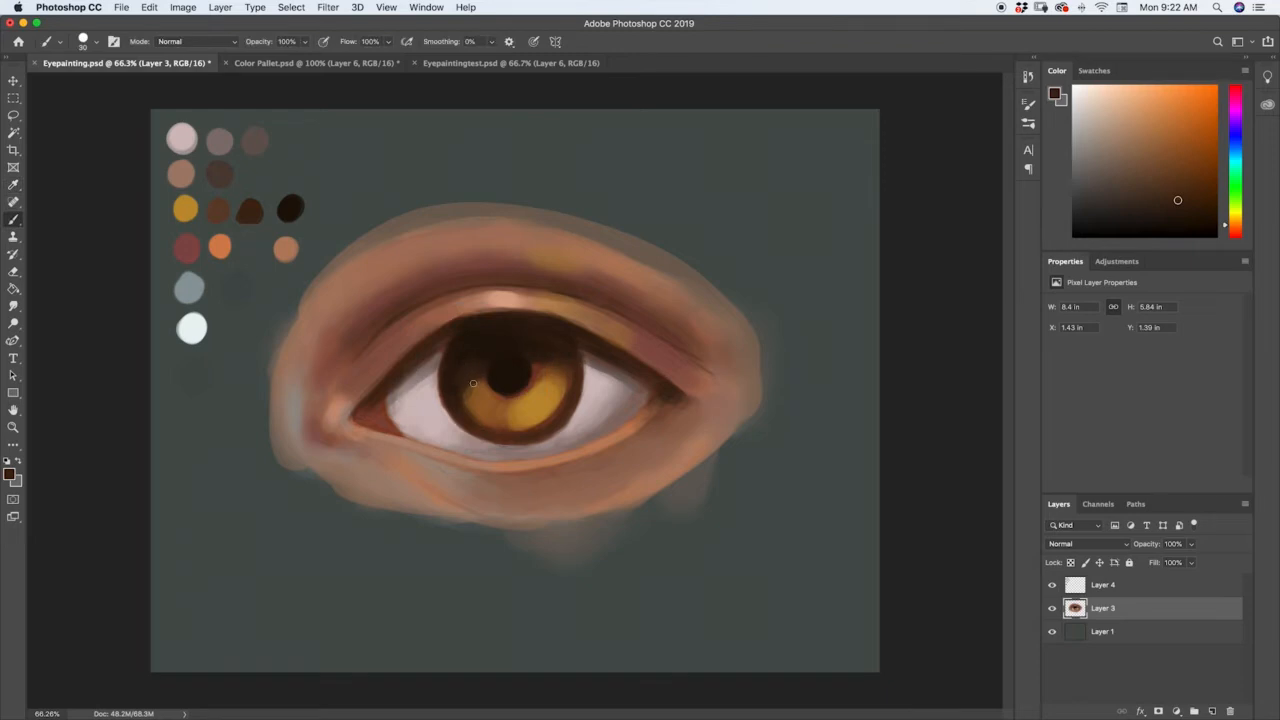
pyautogui.keyDown('alt'); pyautogui.click(549, 366); pyautogui.keyUp('alt')
pyautogui.keyDown('alt'); pyautogui.click(540, 364); pyautogui.keyUp('alt')
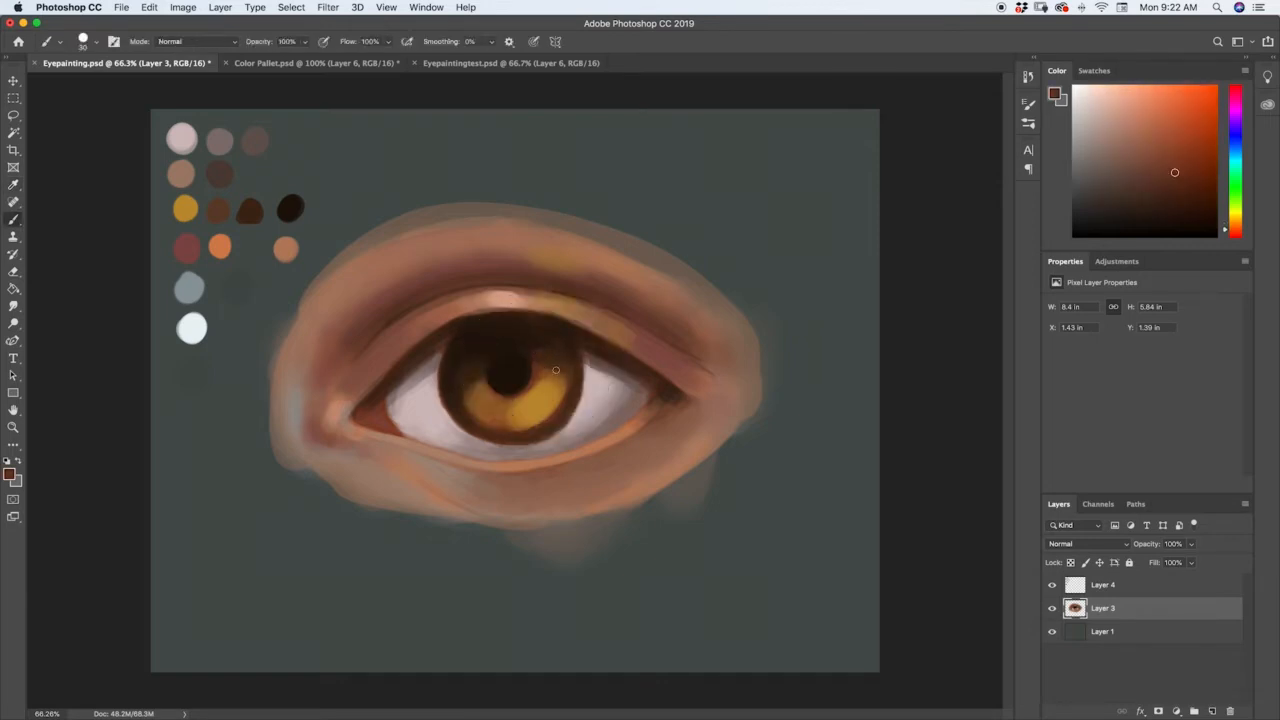
pyautogui.keyDown('alt'); pyautogui.click(471, 390); pyautogui.keyUp('alt')
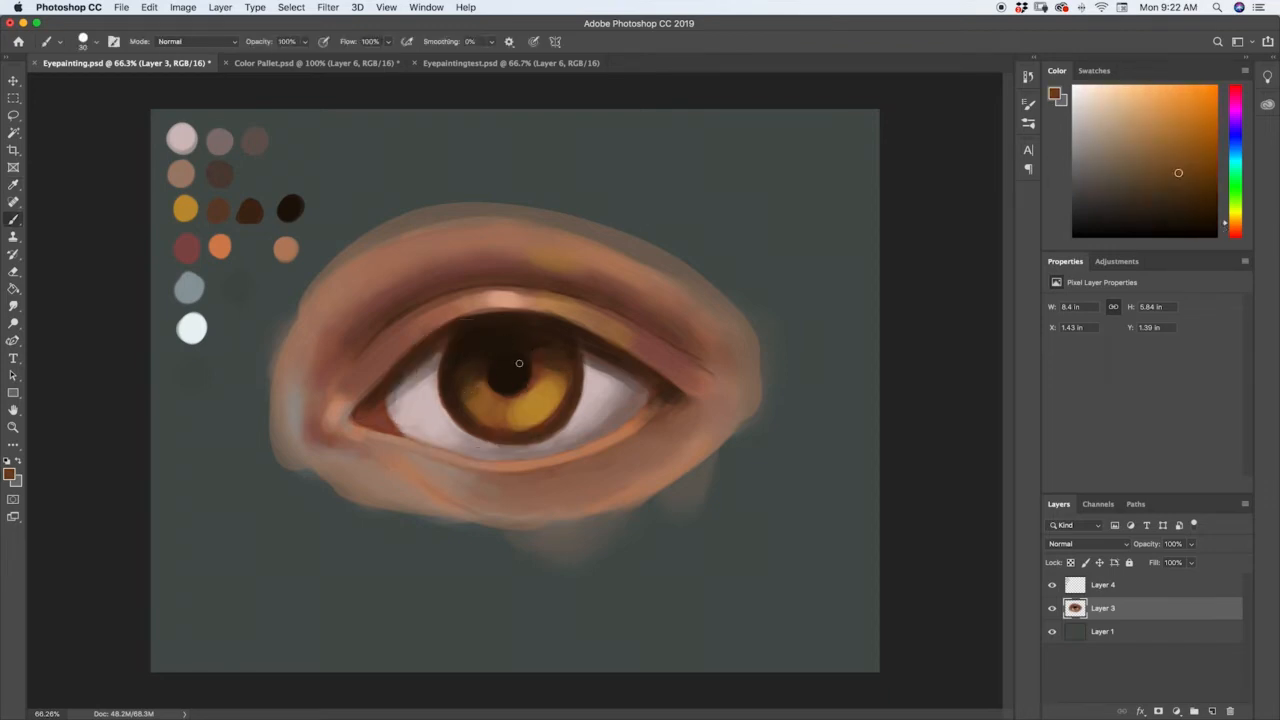
# Sample the iris's golden tones and paint short radial strokes through the lower iris.
pyautogui.keyDown('alt'); pyautogui.click(481, 400); pyautogui.keyUp('alt')
pyautogui.keyDown('alt'); pyautogui.click(526, 394); pyautogui.keyUp('alt')
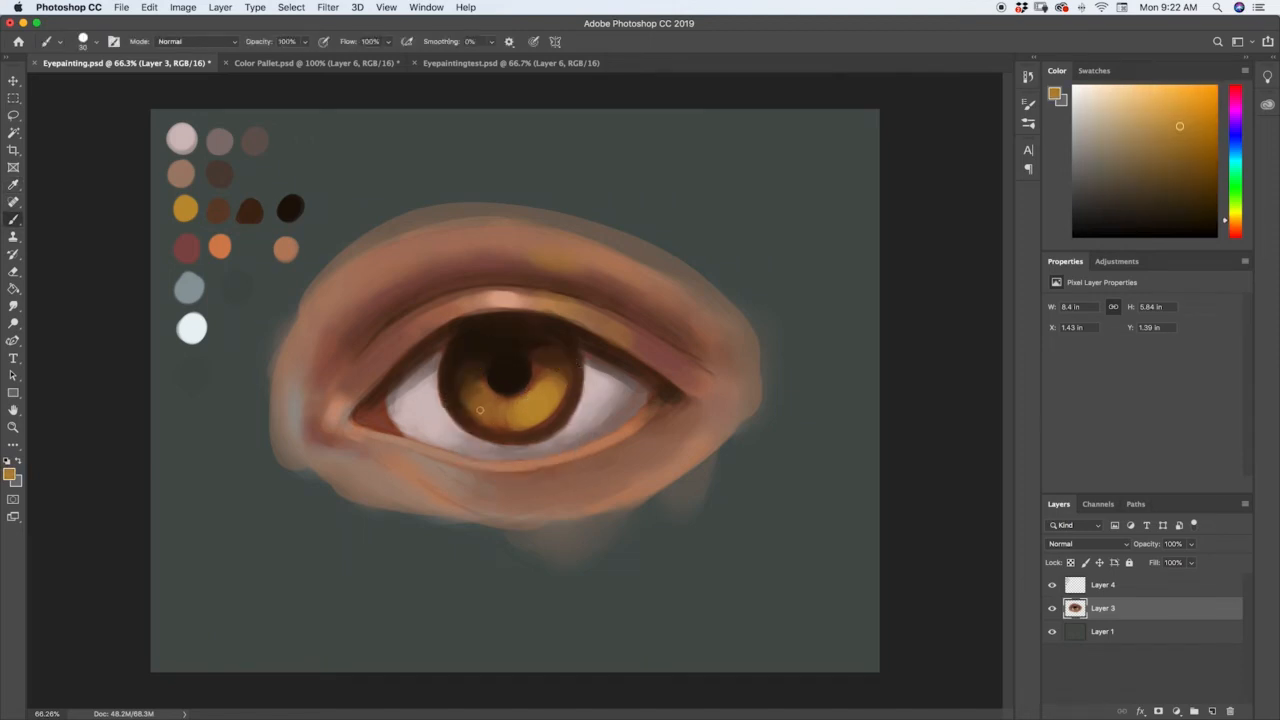
pyautogui.keyDown('alt'); pyautogui.click(527, 406); pyautogui.keyUp('alt')
pyautogui.keyDown('alt'); pyautogui.click(539, 369); pyautogui.keyUp('alt')
pyautogui.keyDown('alt'); pyautogui.click(538, 398); pyautogui.keyUp('alt')
# Sample reddish brown from the iris edge and paint radial fibres toward the pupil, interspersed with strokes of sampled gold.
pyautogui.keyDown('alt'); pyautogui.click(572, 380); pyautogui.keyUp('alt')
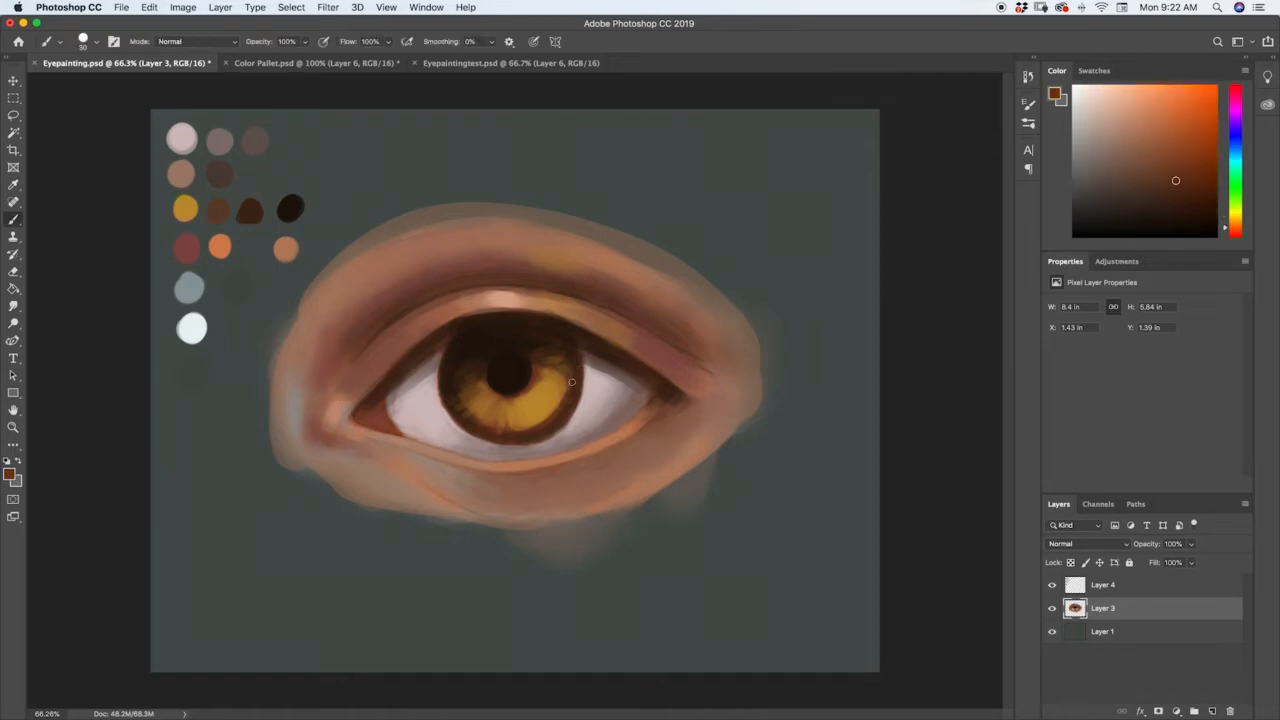
pyautogui.moveTo(564, 399); pyautogui.dragTo(543, 388)
pyautogui.moveTo(526, 394)
pyautogui.mouseDown()
pyautogui.moveTo(536, 431)
pyautogui.moveTo(553, 381)
pyautogui.moveTo(570, 379)
pyautogui.mouseUp()
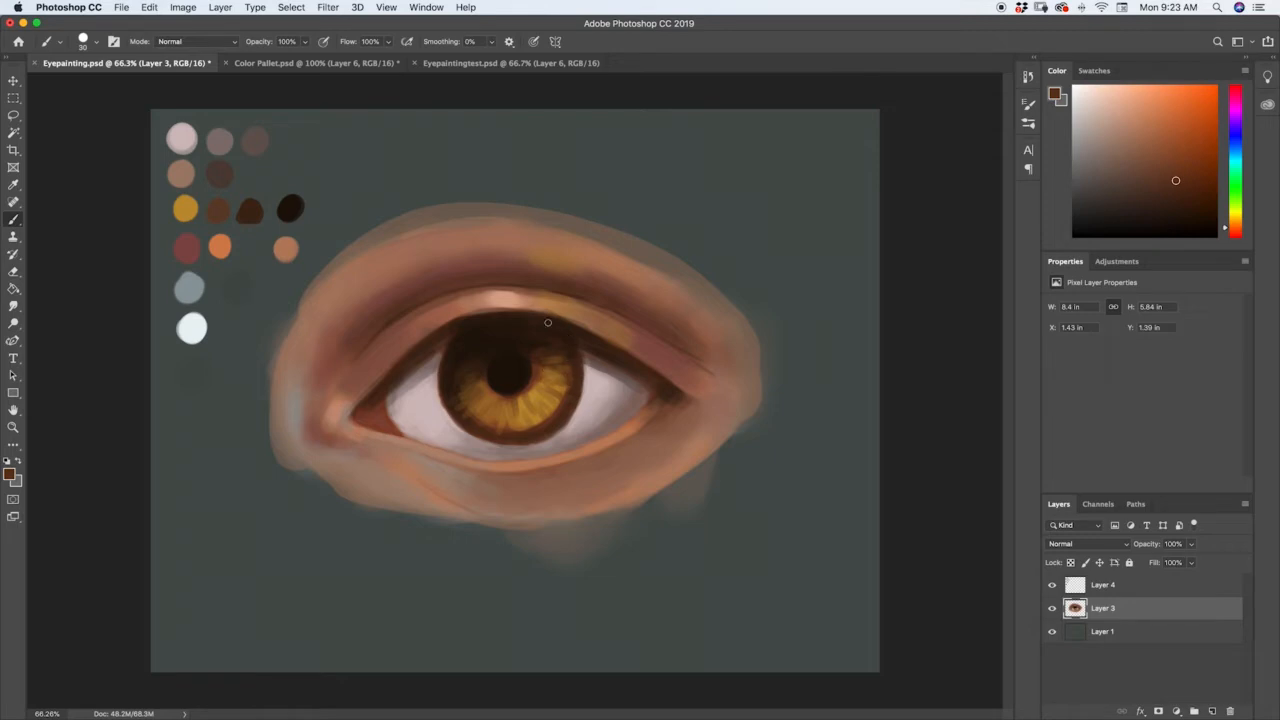
pyautogui.keyDown('alt'); pyautogui.click(546, 396); pyautogui.keyUp('alt')
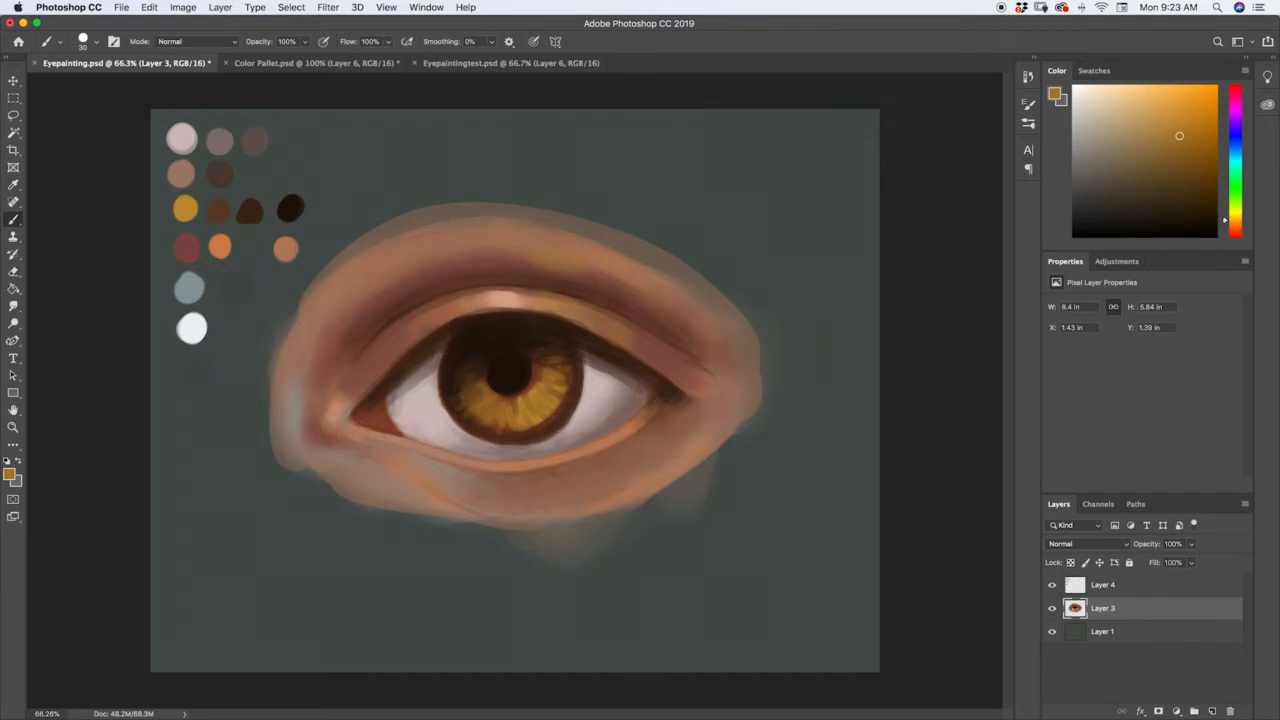
pyautogui.moveTo(496, 434); pyautogui.dragTo(498, 418)
# Add reddish-brown strokes around the pupil and lower iris, and brighten the iris fibres with the palette's yellow ochre.
pyautogui.keyDown('alt'); pyautogui.click(532, 383); pyautogui.keyUp('alt')
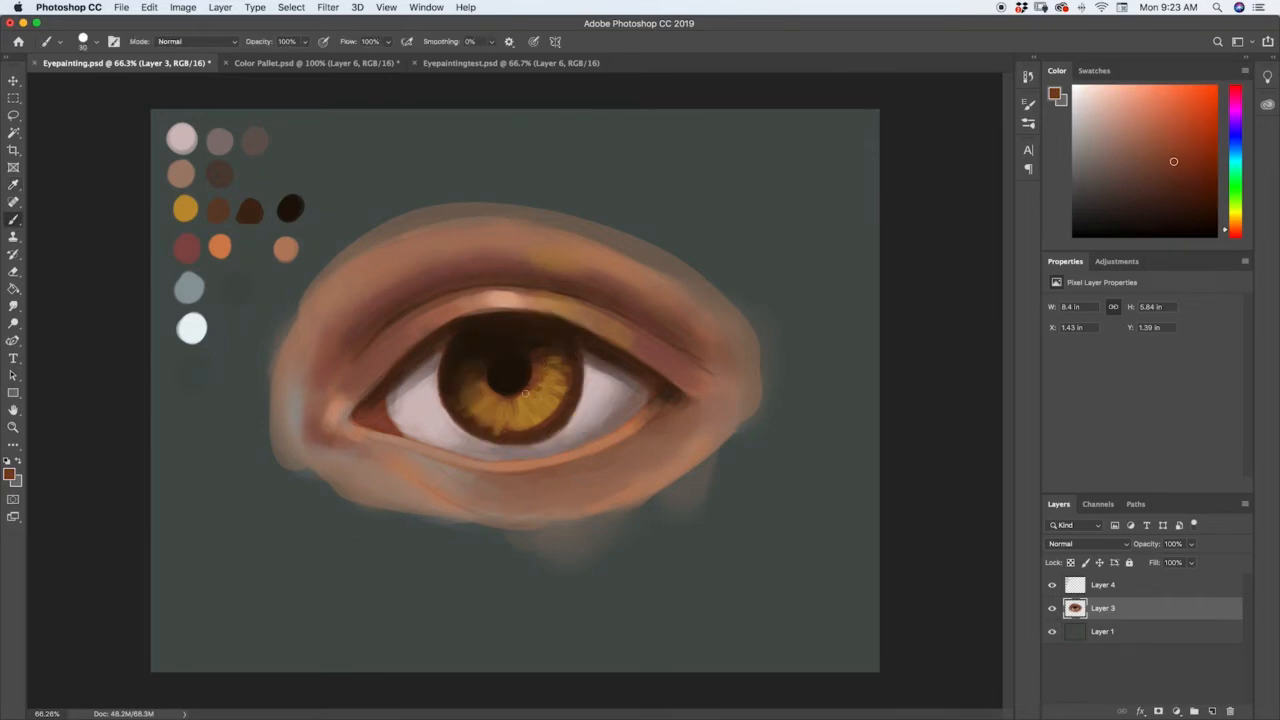
pyautogui.keyDown('alt'); pyautogui.click(489, 427); pyautogui.keyUp('alt')
pyautogui.press('alt')
pyautogui.keyDown('alt'); pyautogui.click(511, 423); pyautogui.keyUp('alt')
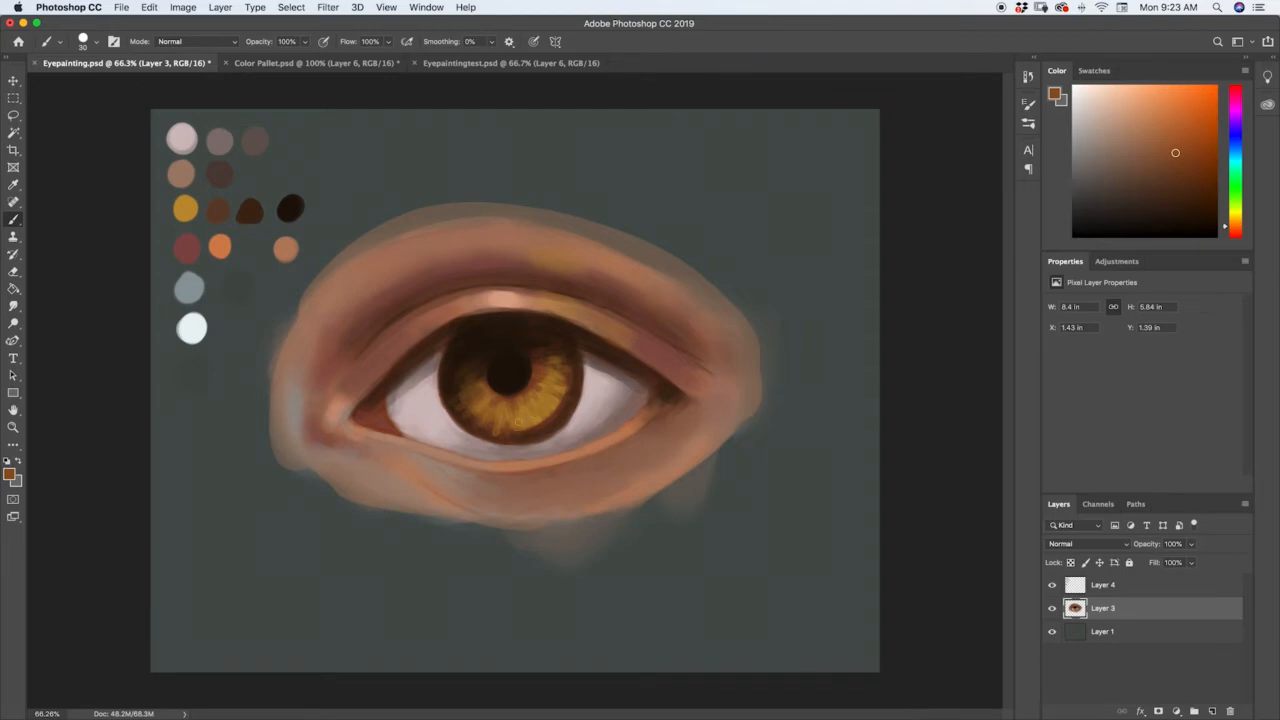
pyautogui.keyDown('alt'); pyautogui.click(555, 413); pyautogui.keyUp('alt')
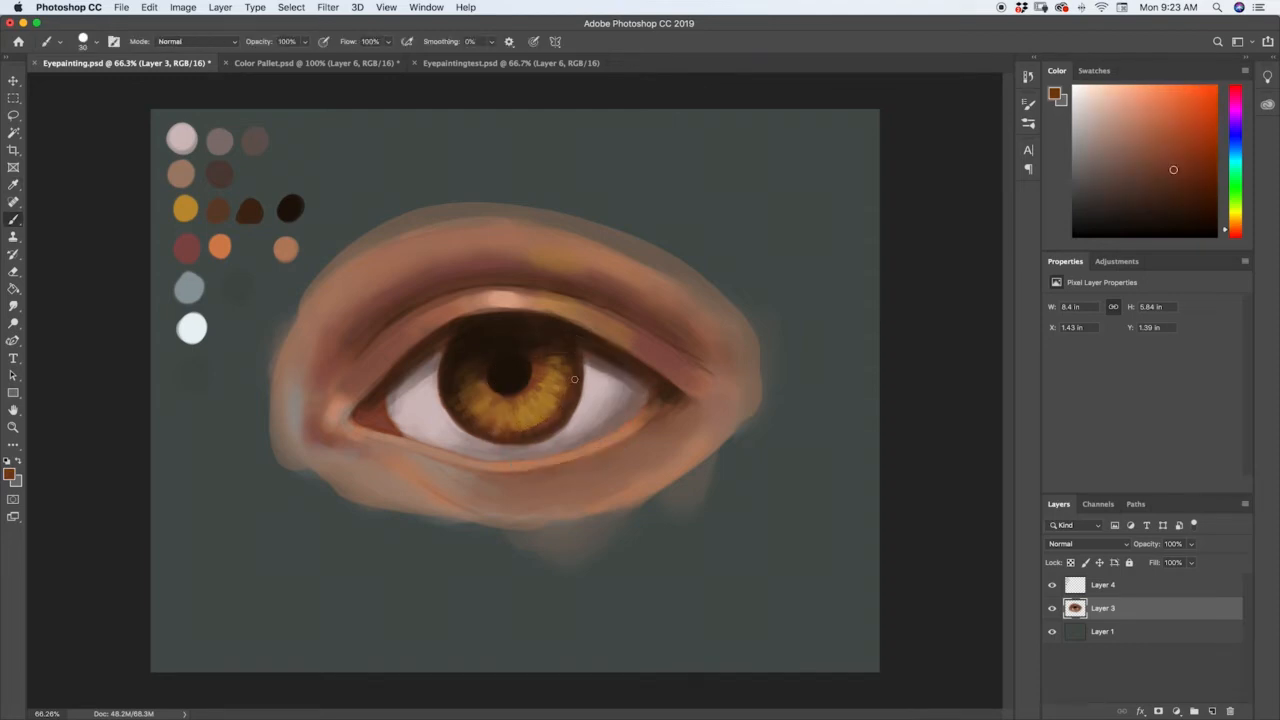
pyautogui.keyDown('alt'); pyautogui.click(186, 207); pyautogui.keyUp('alt')
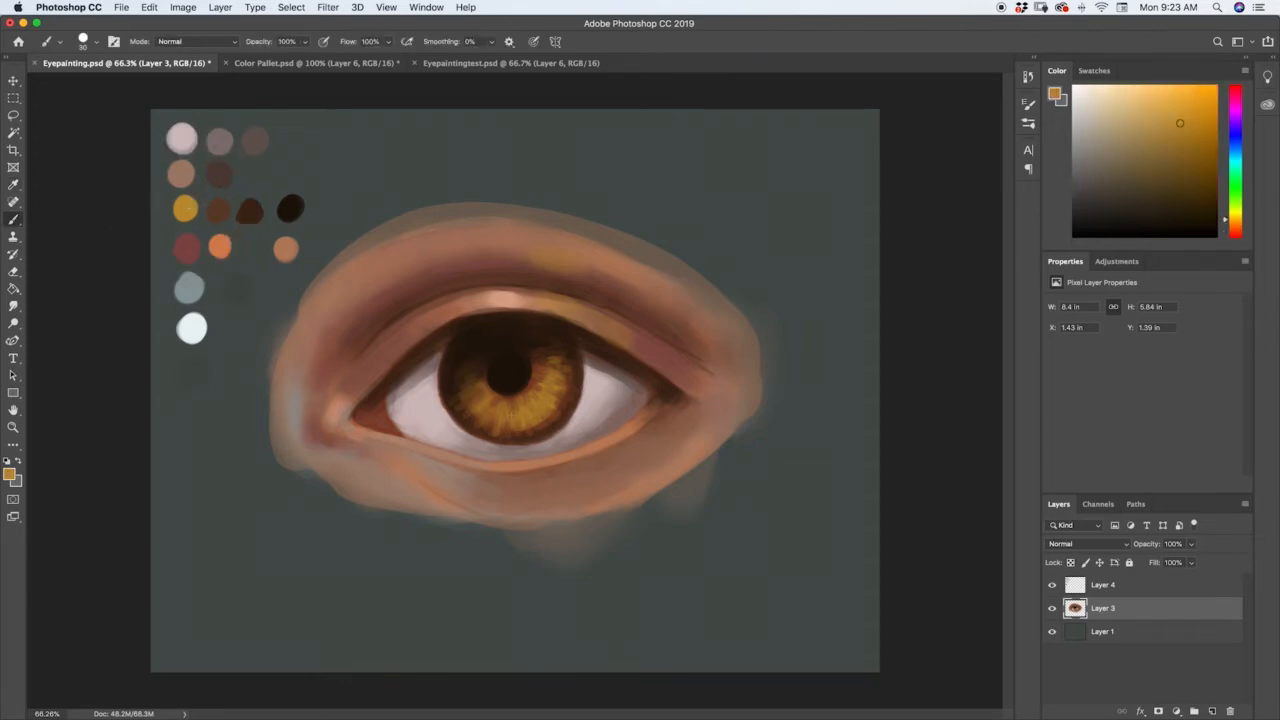
pyautogui.moveTo(555, 392); pyautogui.dragTo(552, 376)
# Sample the palette's blue-grey, shift it to a more saturated blue, and paint small blue flecks among the iris fibres.
pyautogui.keyDown('alt'); pyautogui.click(193, 284); pyautogui.keyUp('alt')
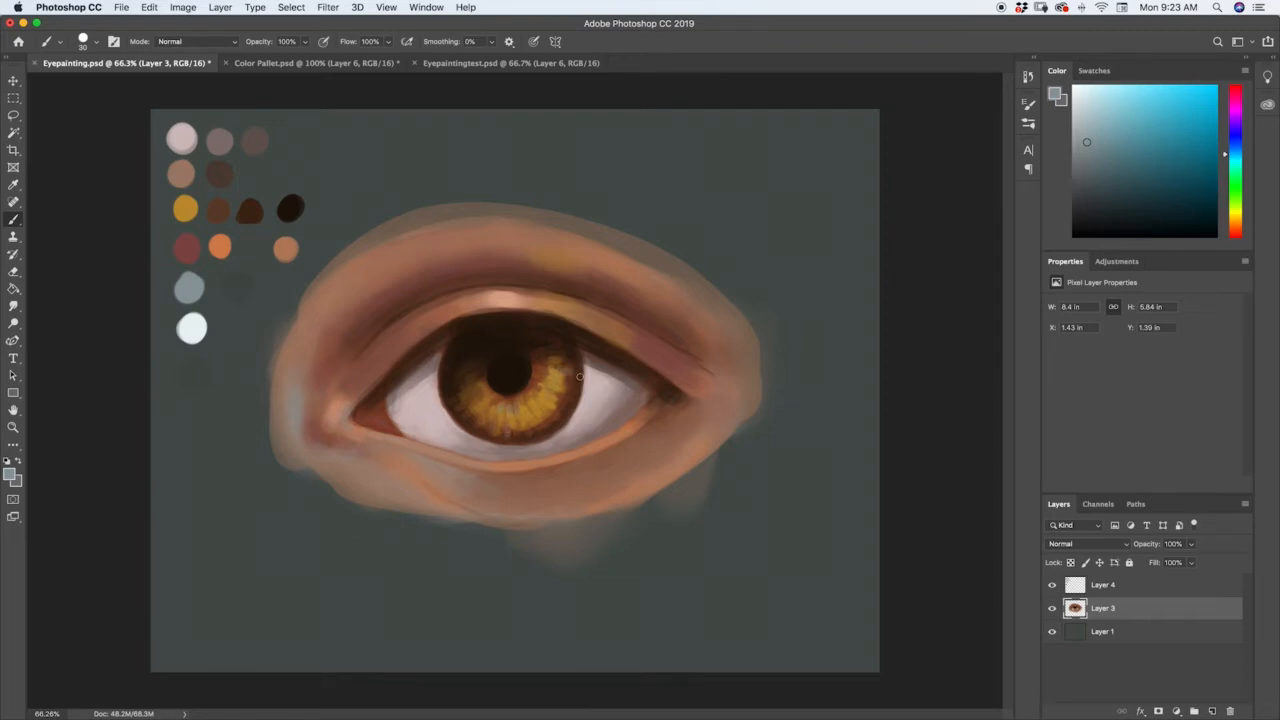
pyautogui.moveTo(1240, 156); pyautogui.dragTo(1240, 142)
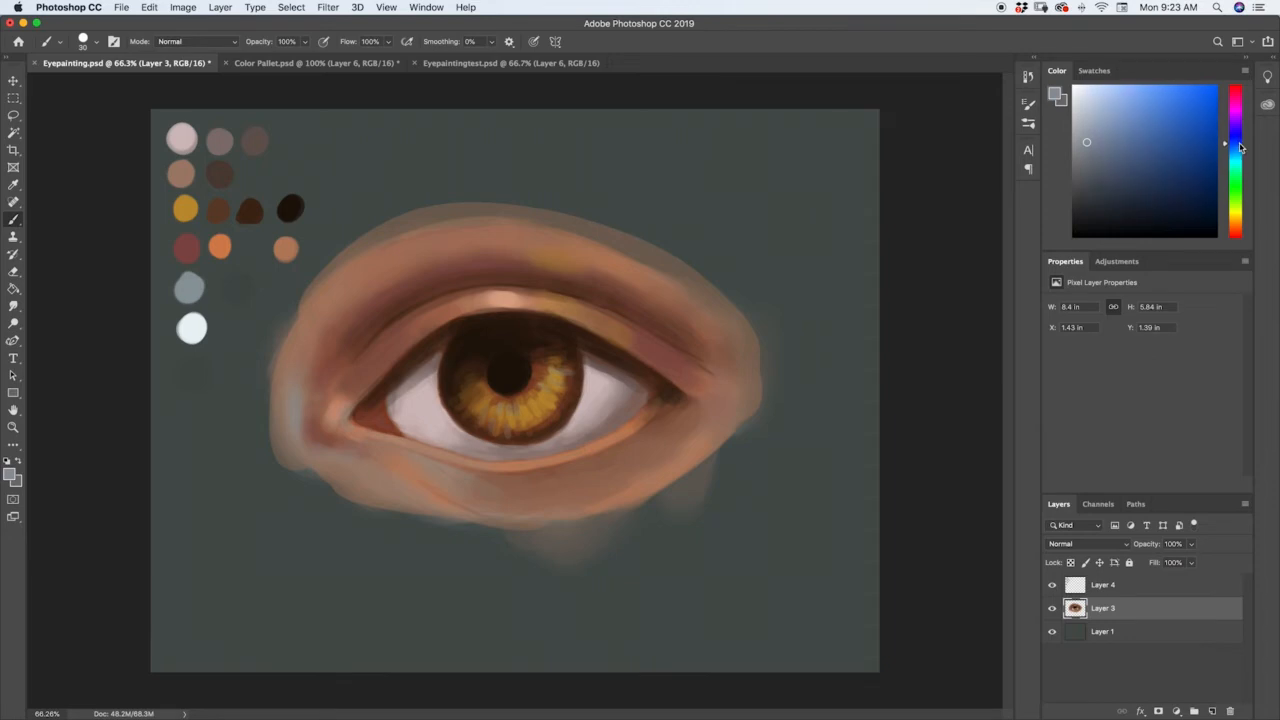
pyautogui.moveTo(1139, 153); pyautogui.dragTo(1186, 123)
pyautogui.moveTo(457, 373); pyautogui.dragTo(460, 380)
# Reduce the brush to 10 px and refine the iris fibres with fine strokes of sampled reddish brown and gold.
pyautogui.press('[')
pyautogui.press('[')
pyautogui.keyDown('alt'); pyautogui.click(534, 378); pyautogui.keyUp('alt')
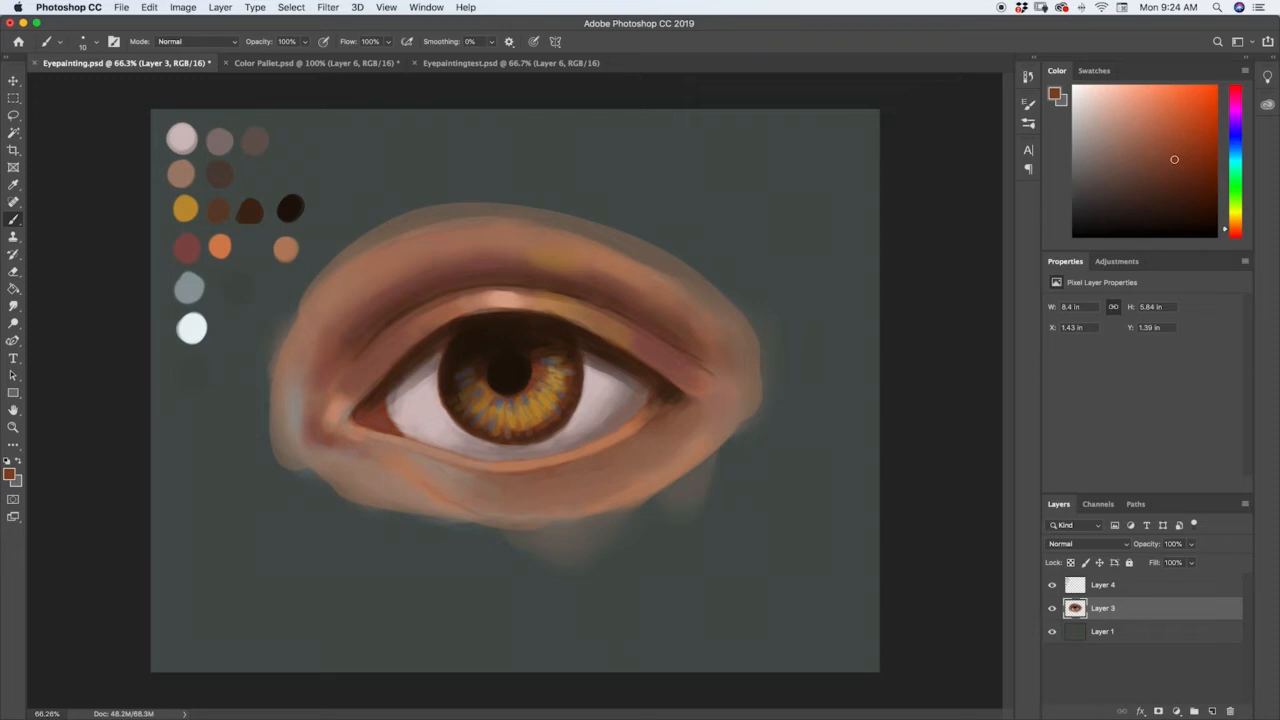
pyautogui.keyDown('alt'); pyautogui.click(514, 420); pyautogui.keyUp('alt')
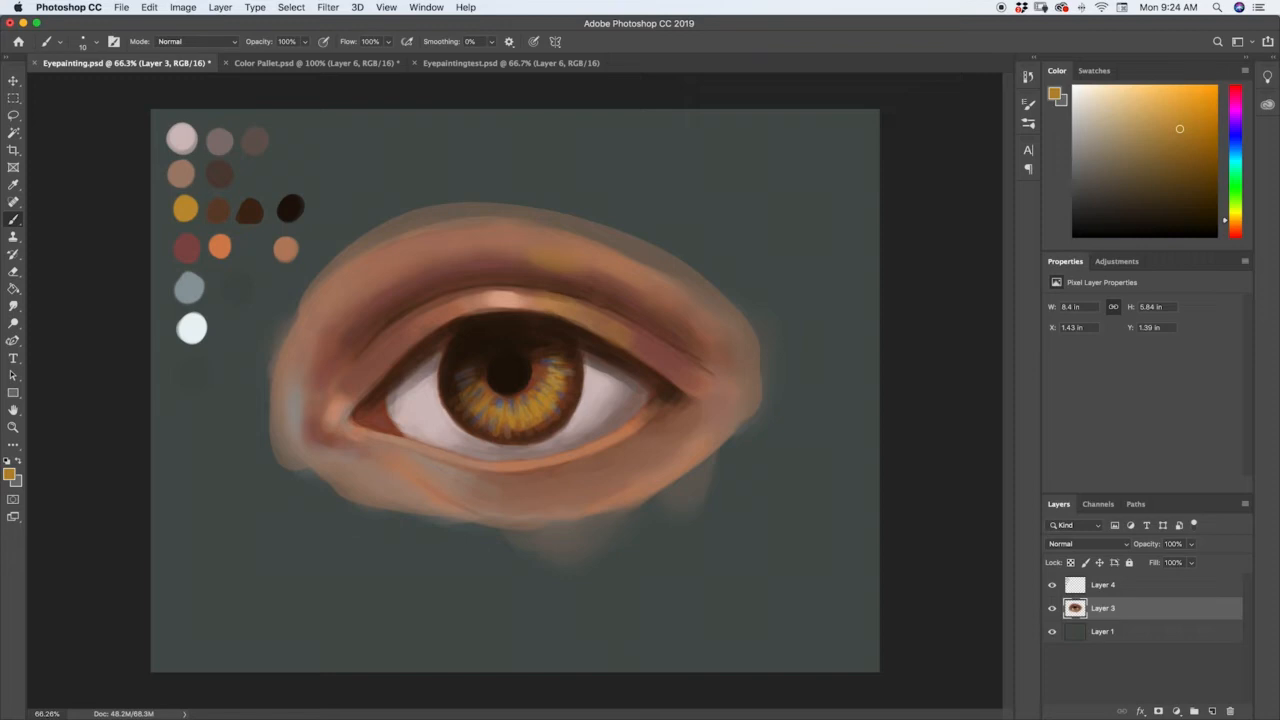
# Sample the reddish brown beside the pupil, lighten it to orange, and paint a thin rim around the pupil.
pyautogui.press('i')
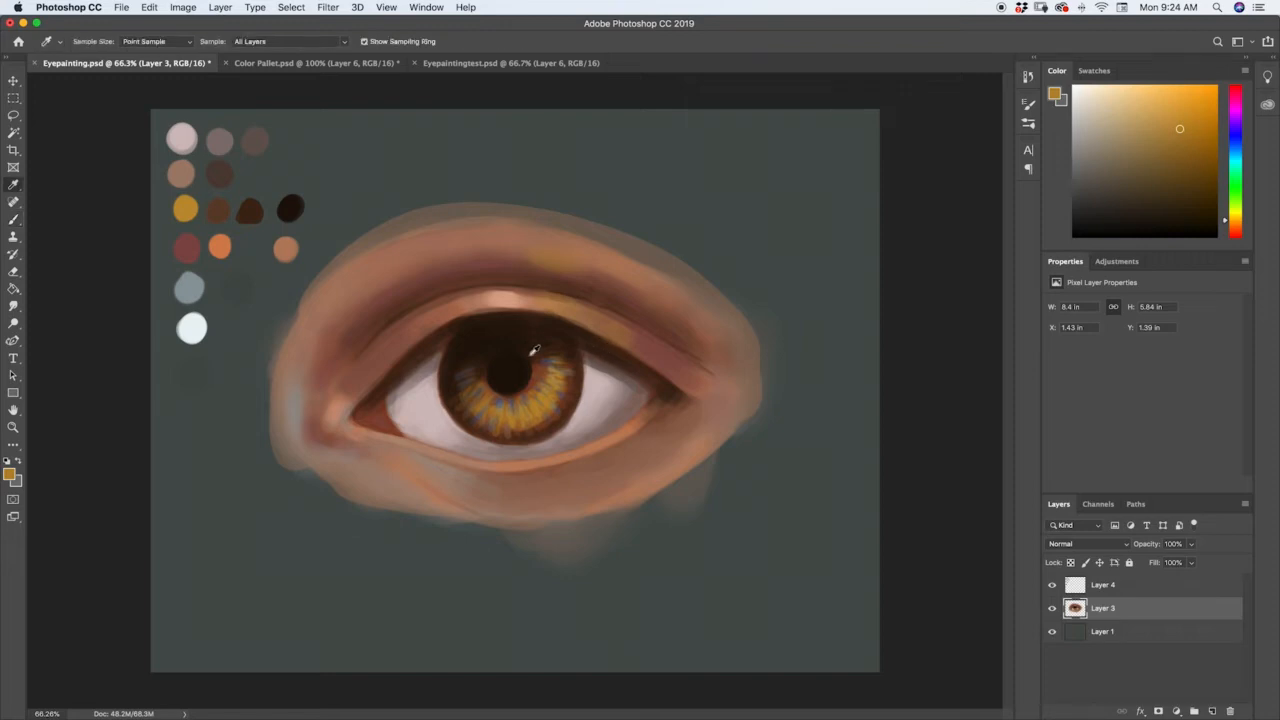
pyautogui.click(533, 380)
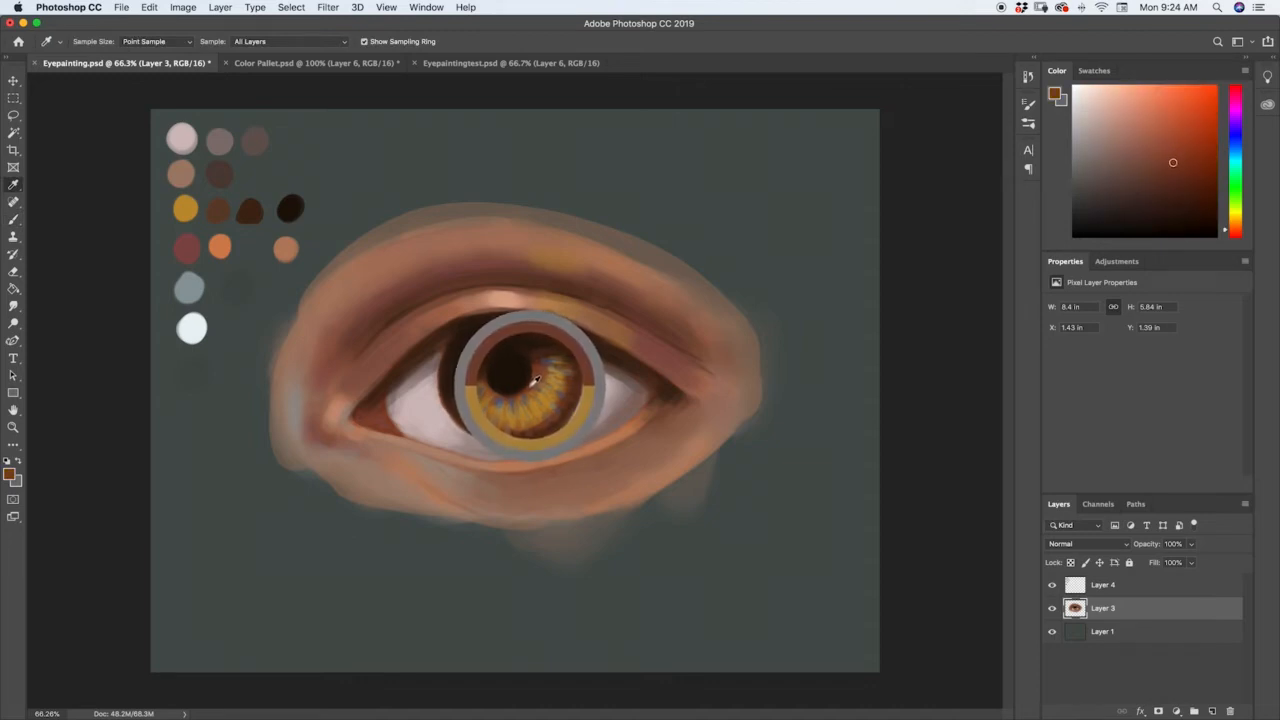
pyautogui.press('b')
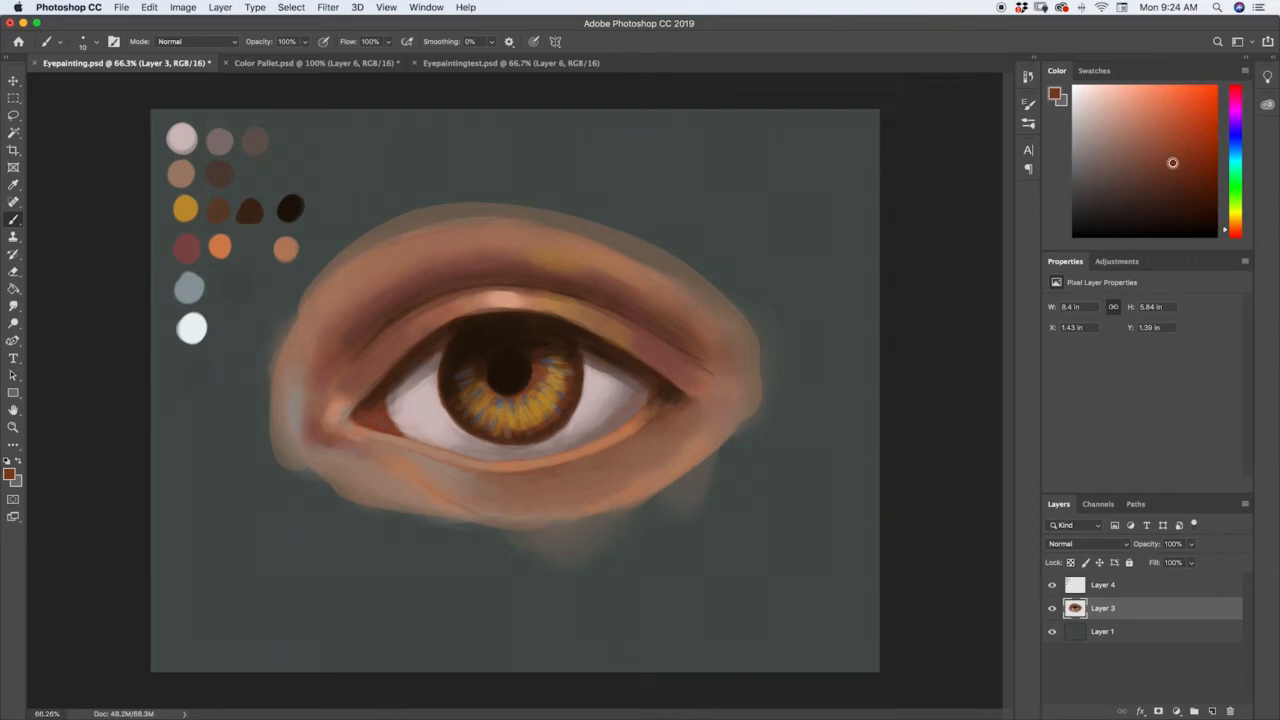
pyautogui.moveTo(1173, 163); pyautogui.dragTo(1173, 149)
pyautogui.moveTo(387, 202); pyautogui.dragTo(390, 167)
pyautogui.press('super+z')
pyautogui.moveTo(1172, 149)
pyautogui.mouseDown()
pyautogui.moveTo(1134, 134)
pyautogui.moveTo(1175, 149)
pyautogui.moveTo(1163, 131)
pyautogui.mouseUp()
pyautogui.click(1228, 230)
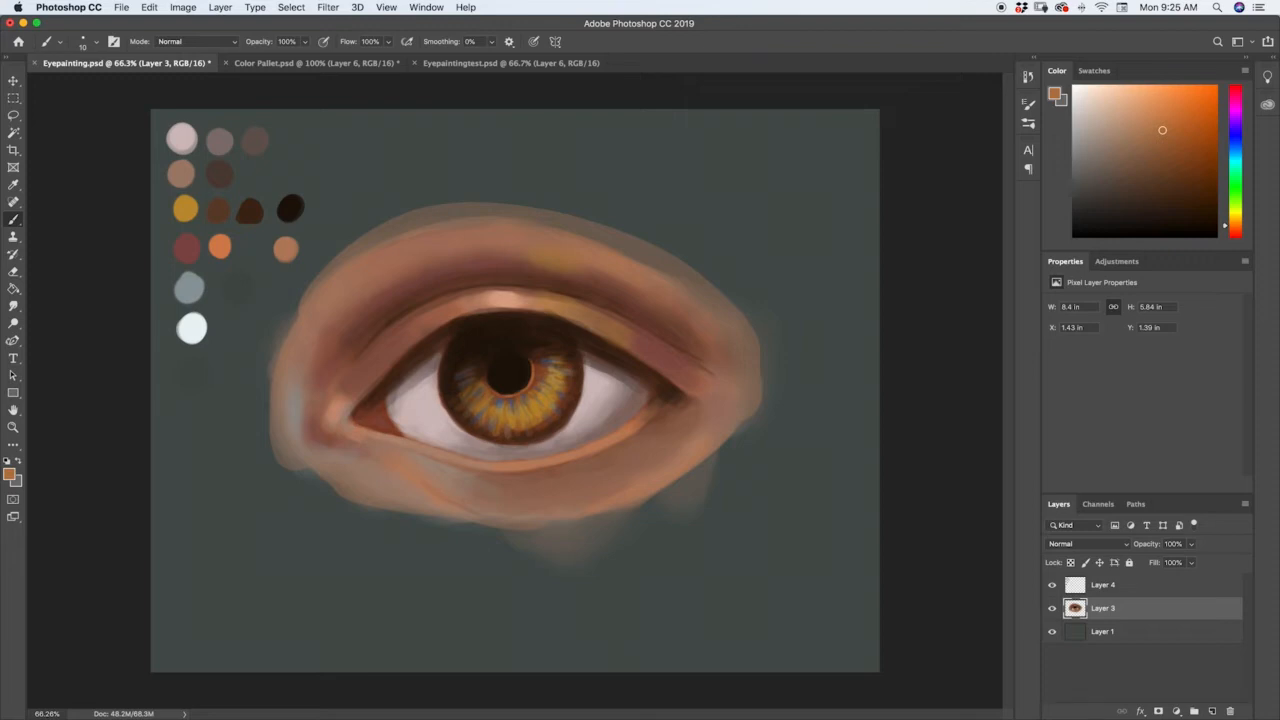
# Sample the inner corner's dark red, lighten it, and shape the tear duct's fleshy form with a larger brush.
pyautogui.keyDown('alt'); pyautogui.click(386, 400); pyautogui.keyUp('alt')
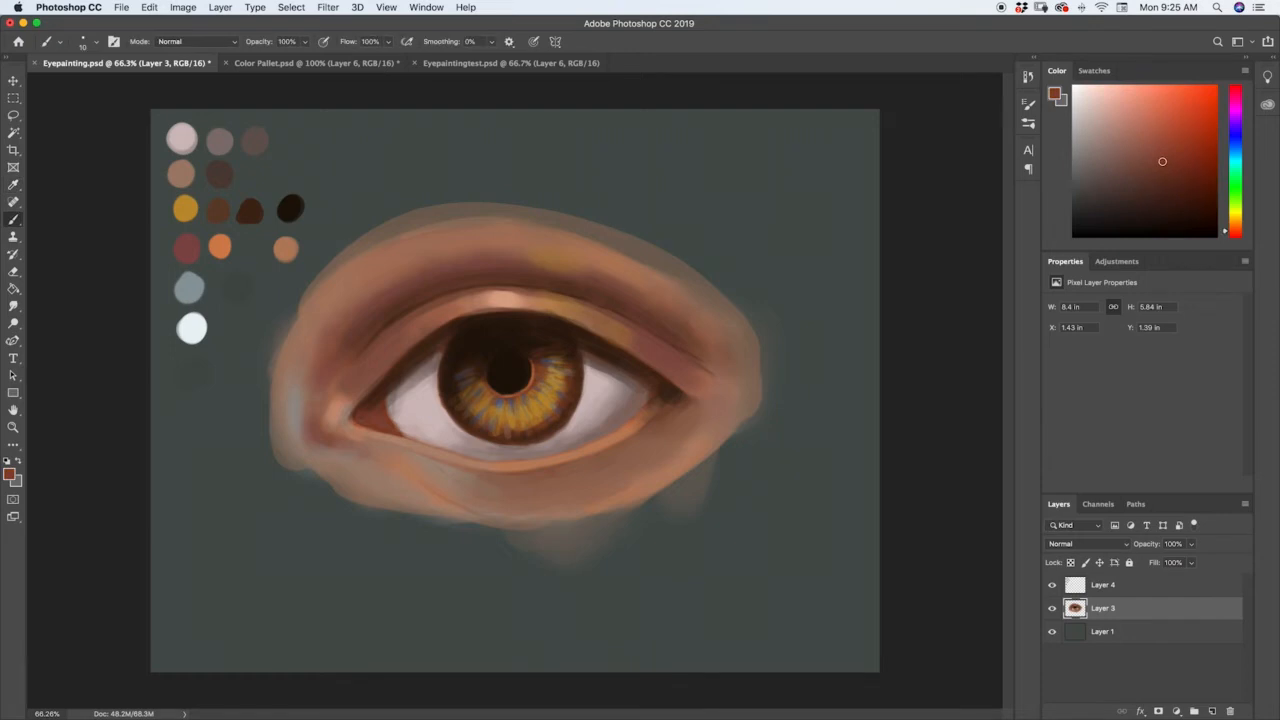
pyautogui.moveTo(1168, 150); pyautogui.dragTo(1152, 138)
pyautogui.press(']')
pyautogui.press(']')
pyautogui.press(']')
pyautogui.press(']')
pyautogui.press(']')
pyautogui.press(']')
pyautogui.moveTo(379, 406)
pyautogui.mouseDown()
pyautogui.moveTo(385, 424)
pyautogui.moveTo(365, 416)
pyautogui.moveTo(384, 420)
pyautogui.moveTo(370, 406)
pyautogui.mouseUp()
# Paint fine pale-pink highlights on the tear duct with a 10 px brush and refine its edges with sampled dark reddish brown.
pyautogui.moveTo(1151, 138); pyautogui.dragTo(1135, 119)
pyautogui.press('[')
pyautogui.press('[')
pyautogui.press('[')
pyautogui.press('[')
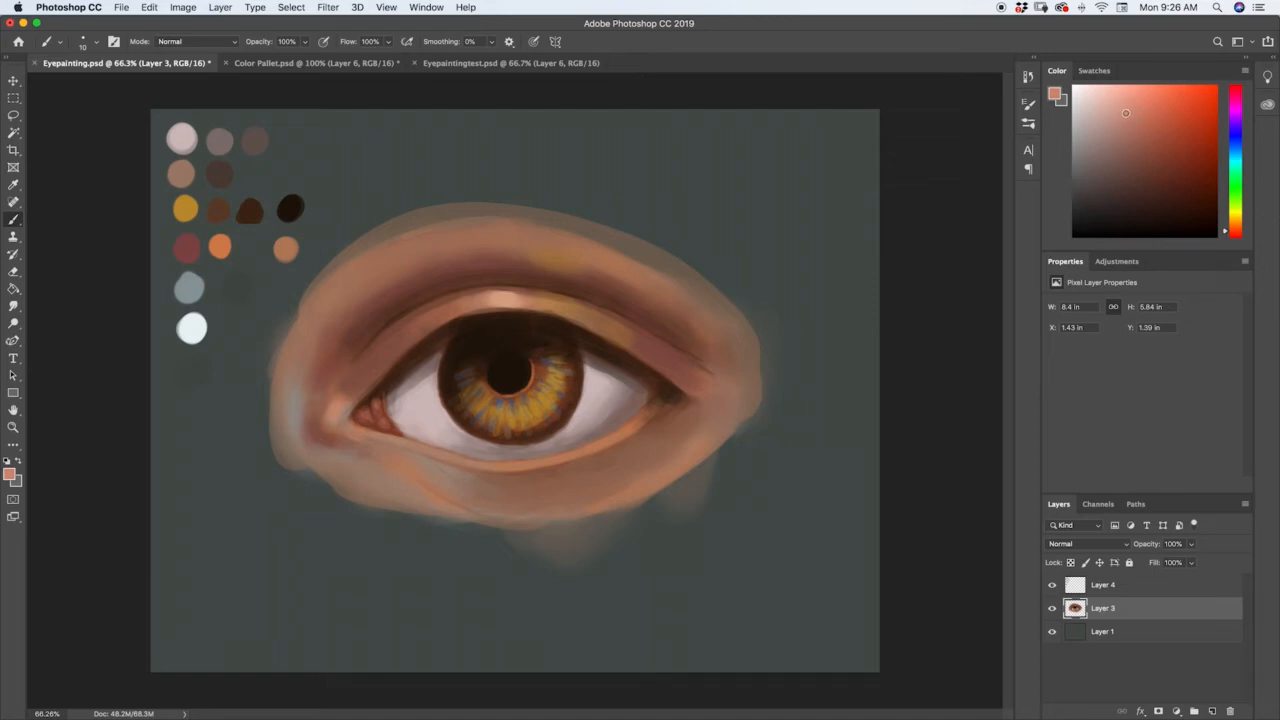
pyautogui.click(1121, 106)
pyautogui.keyDown('alt'); pyautogui.click(373, 400); pyautogui.keyUp('alt')
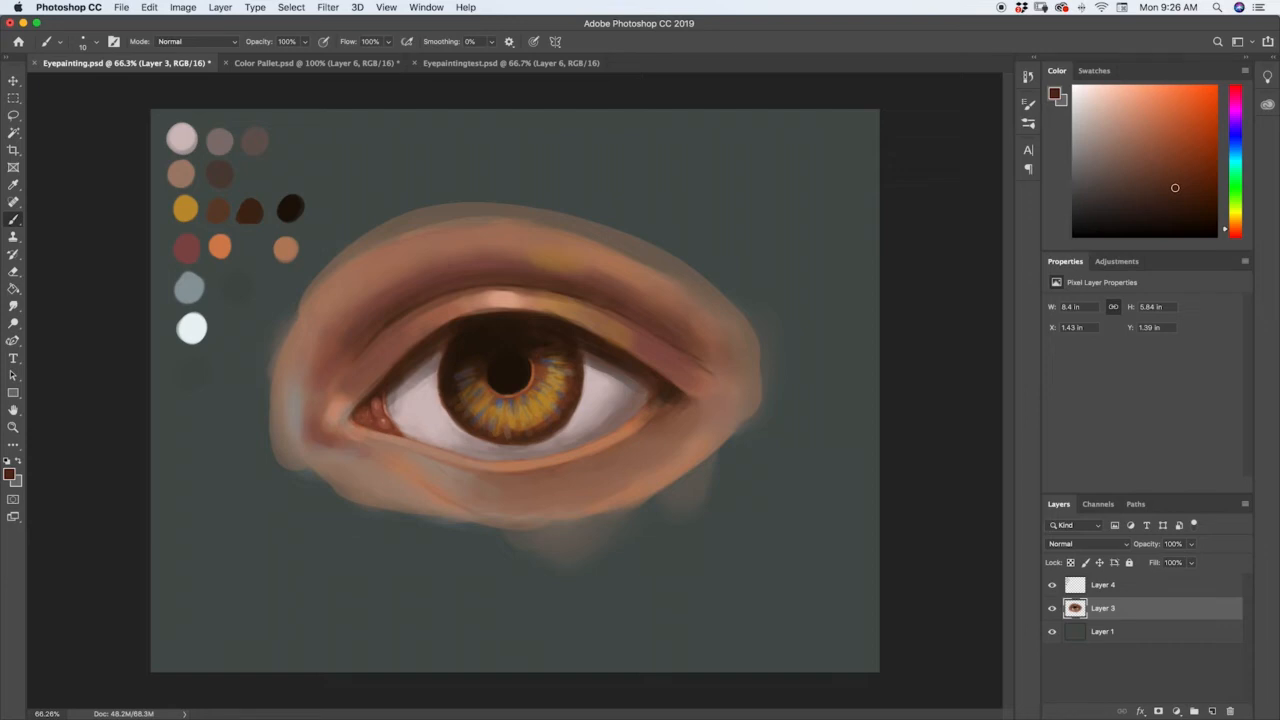
pyautogui.keyDown('alt'); pyautogui.click(366, 409); pyautogui.keyUp('alt')
# Add a new layer directly above Layer 3 and toggle Layer 3's visibility to check its contents.
pyautogui.click(1212, 710)
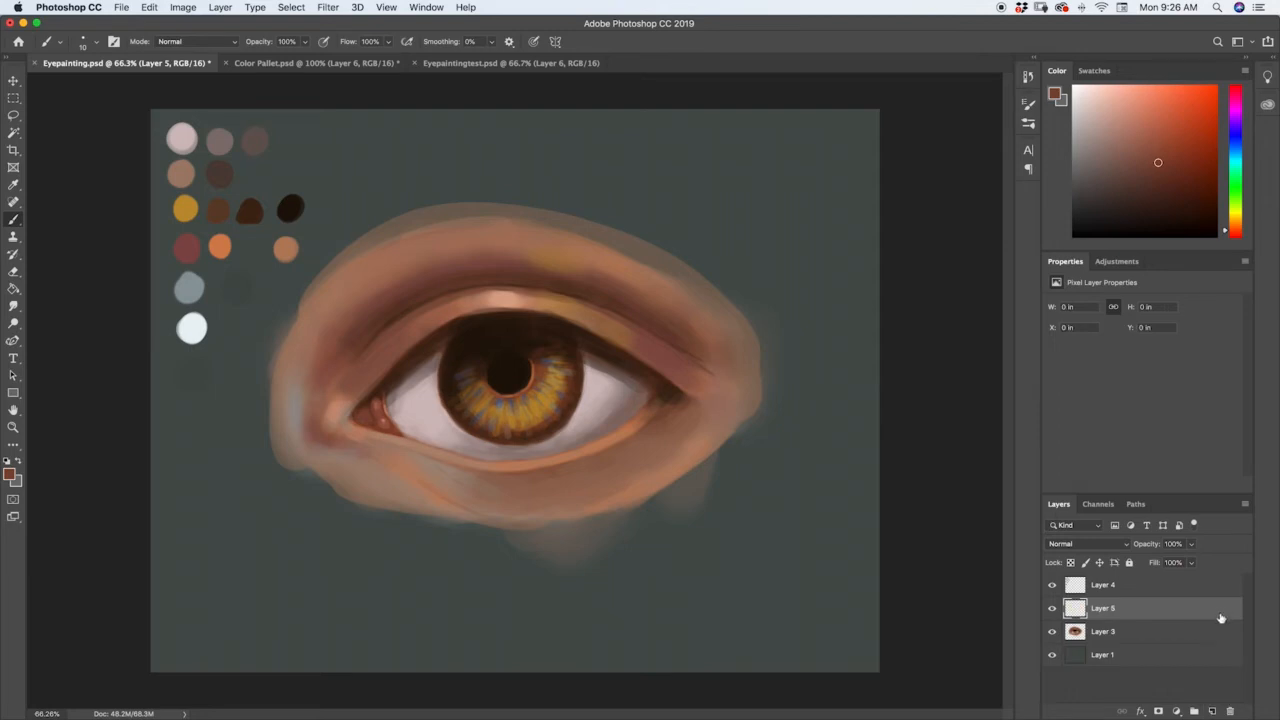
pyautogui.click(1052, 632)
pyautogui.click(1052, 632)
pyautogui.click(1052, 632)
pyautogui.click(1052, 632)
# Sample the palette's blue-grey and glaze the iris and eye white lightly on Layer 5 with the Soft Round Pressure Opacity brush.
pyautogui.keyDown('alt'); pyautogui.click(191, 283); pyautogui.keyUp('alt')
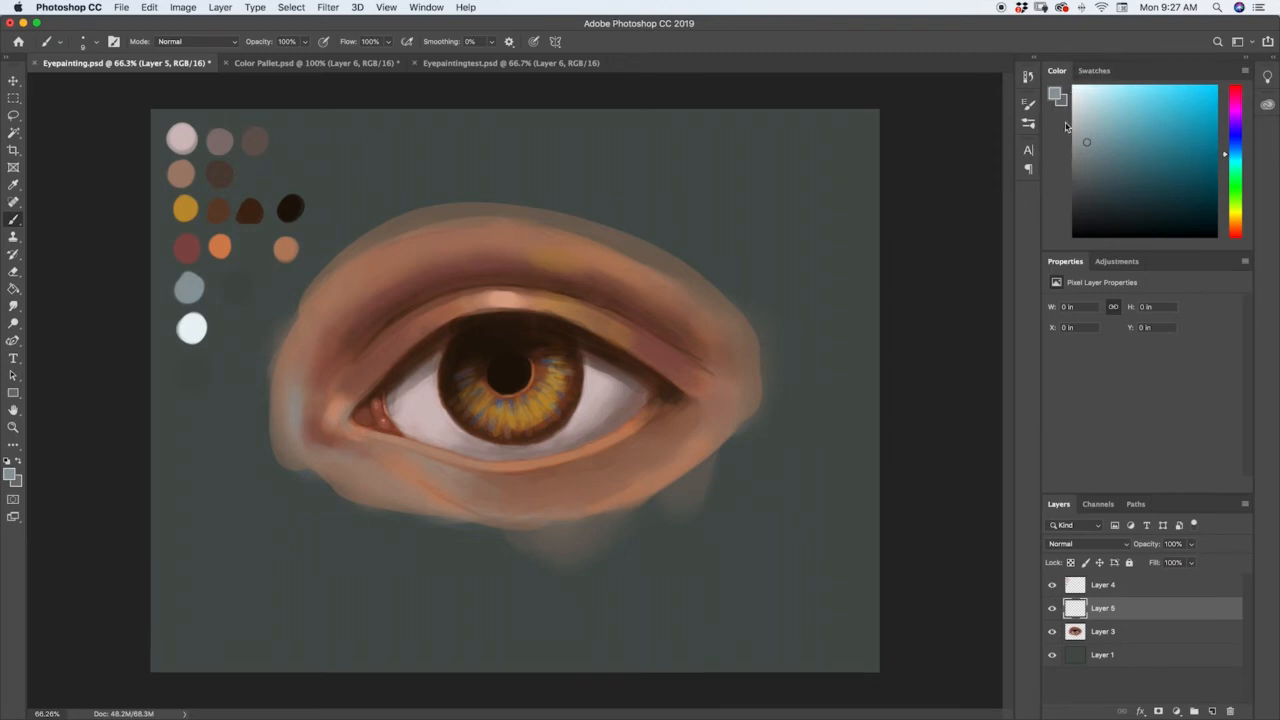
pyautogui.click(1029, 121)
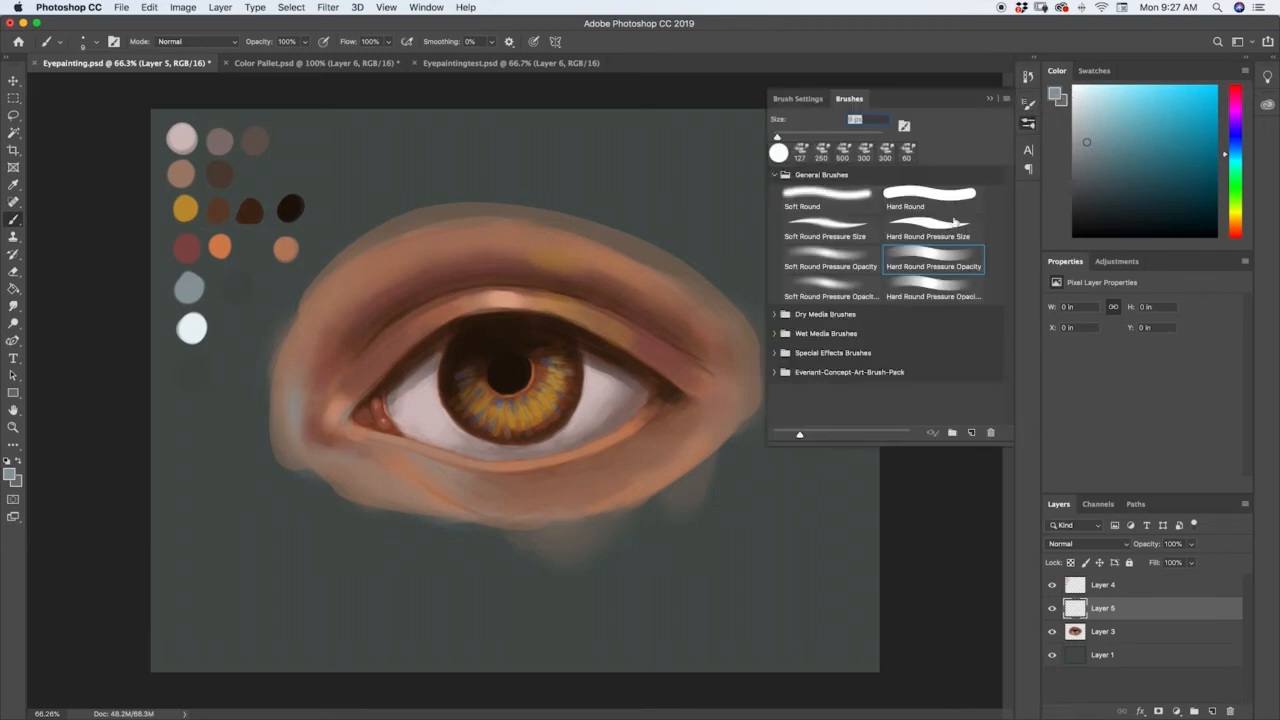
pyautogui.click(855, 264)
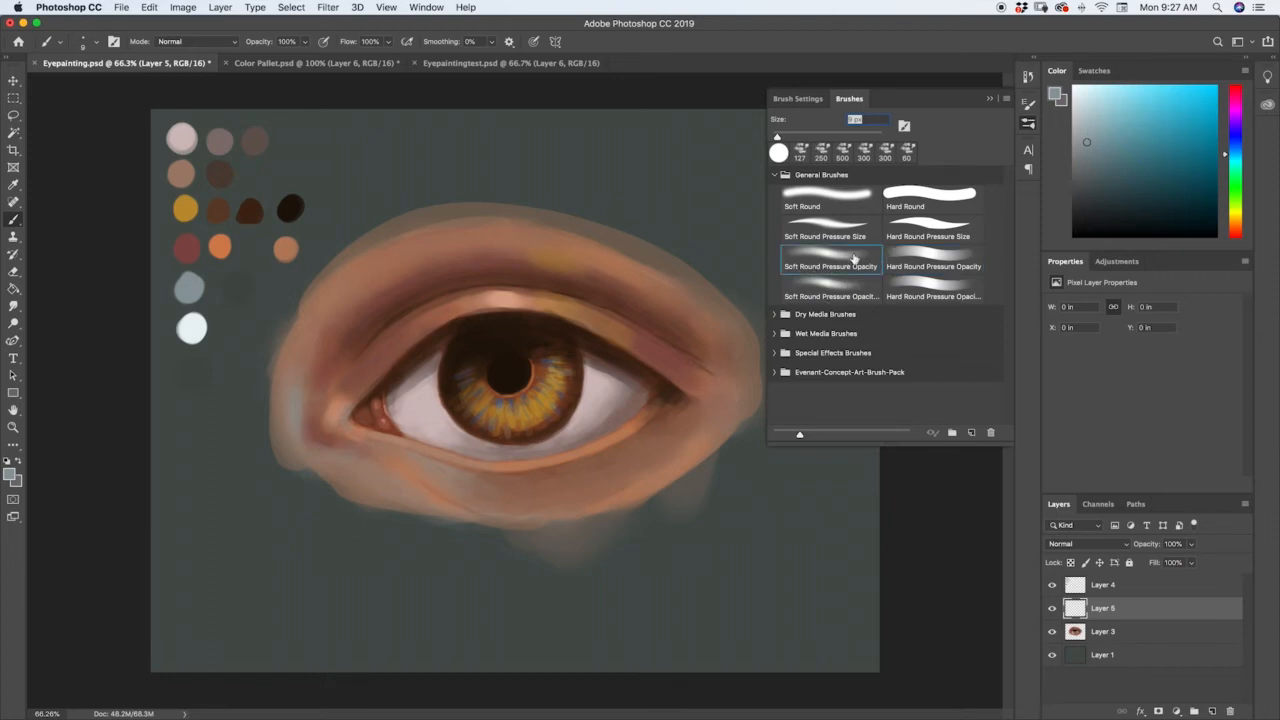
pyautogui.click(1028, 122)
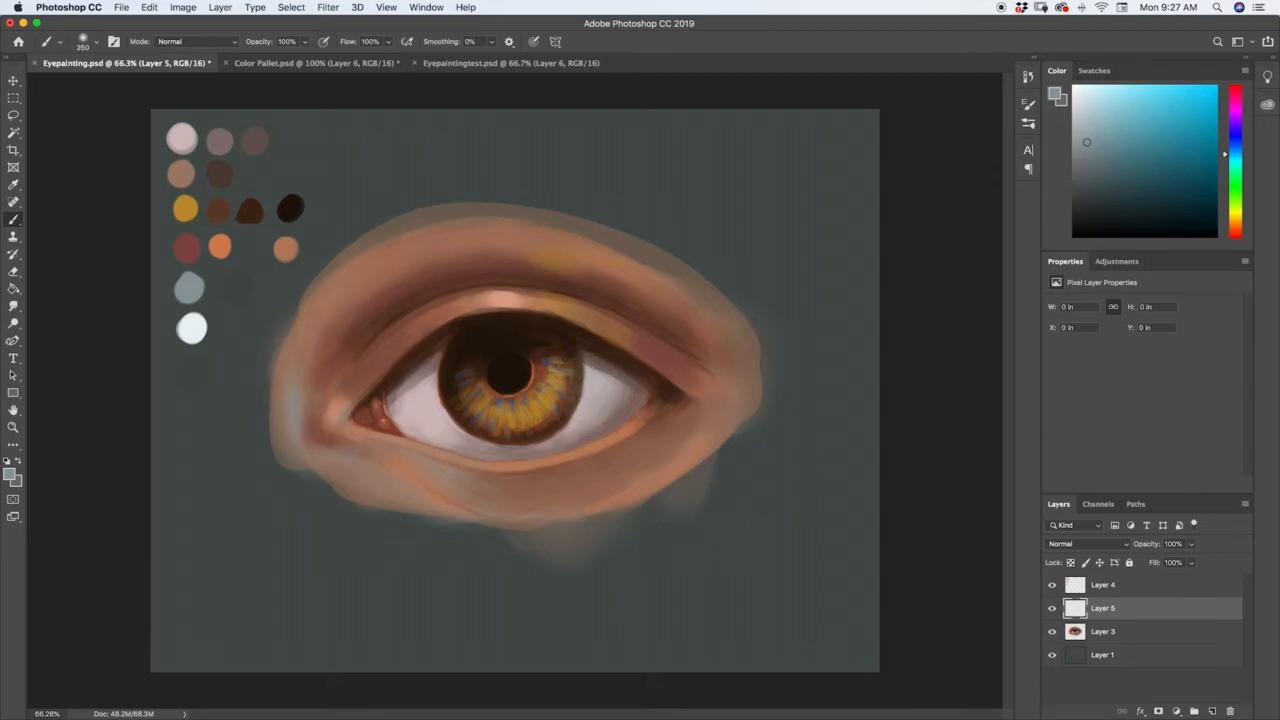
pyautogui.moveTo(600, 384); pyautogui.dragTo(620, 369)
pyautogui.moveTo(441, 384)
pyautogui.mouseDown()
pyautogui.moveTo(456, 399)
pyautogui.moveTo(455, 381)
pyautogui.mouseUp()
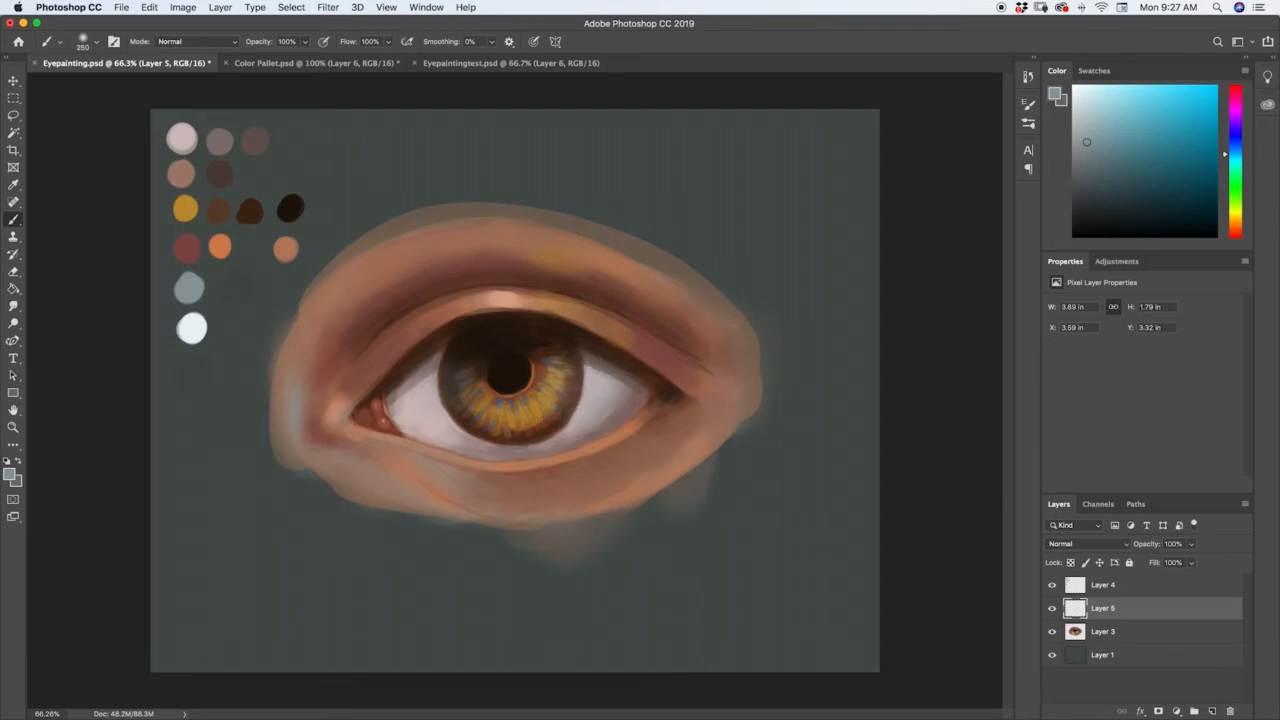
pyautogui.moveTo(448, 382); pyautogui.dragTo(461, 390)
pyautogui.moveTo(654, 378)
pyautogui.mouseDown()
pyautogui.moveTo(638, 392)
pyautogui.moveTo(650, 383)
pyautogui.mouseUp()
# Toggle Layer 5's visibility to compare the eye with and without the blue-grey glaze.
pyautogui.click(1052, 609)
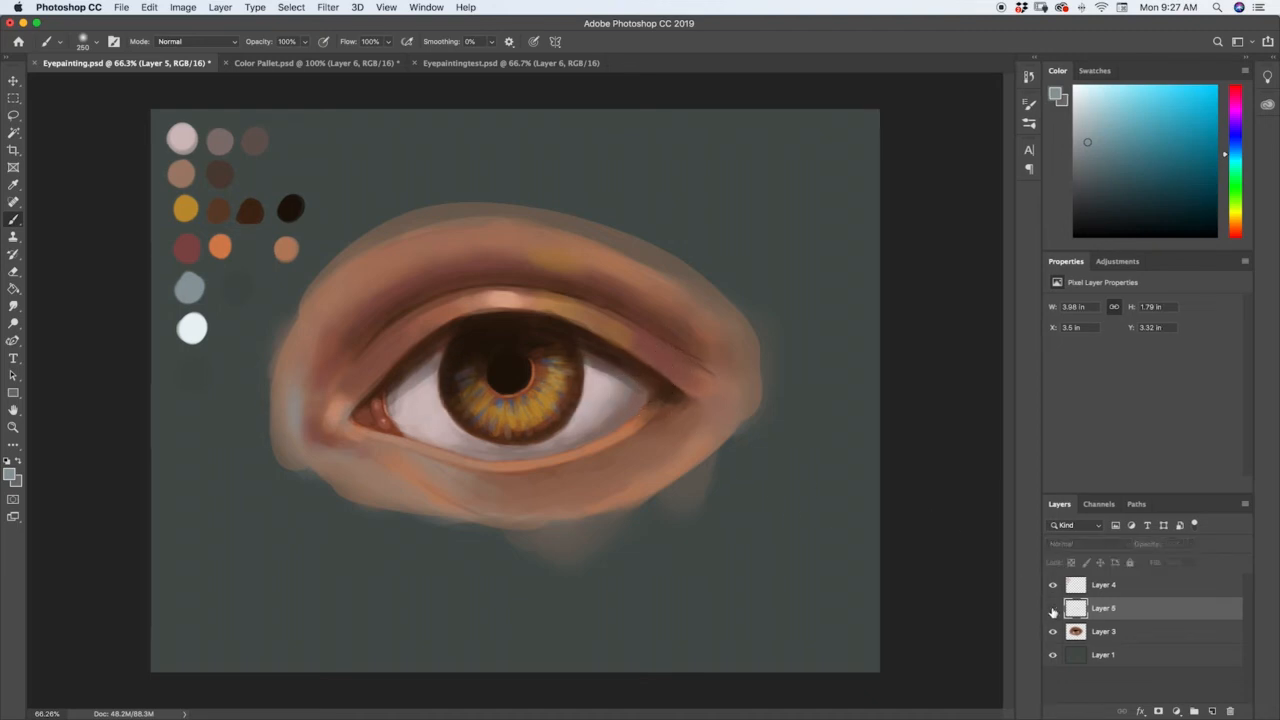
pyautogui.click(1052, 609)
pyautogui.click(1052, 609)
pyautogui.click(1052, 609)
pyautogui.click(1052, 609)
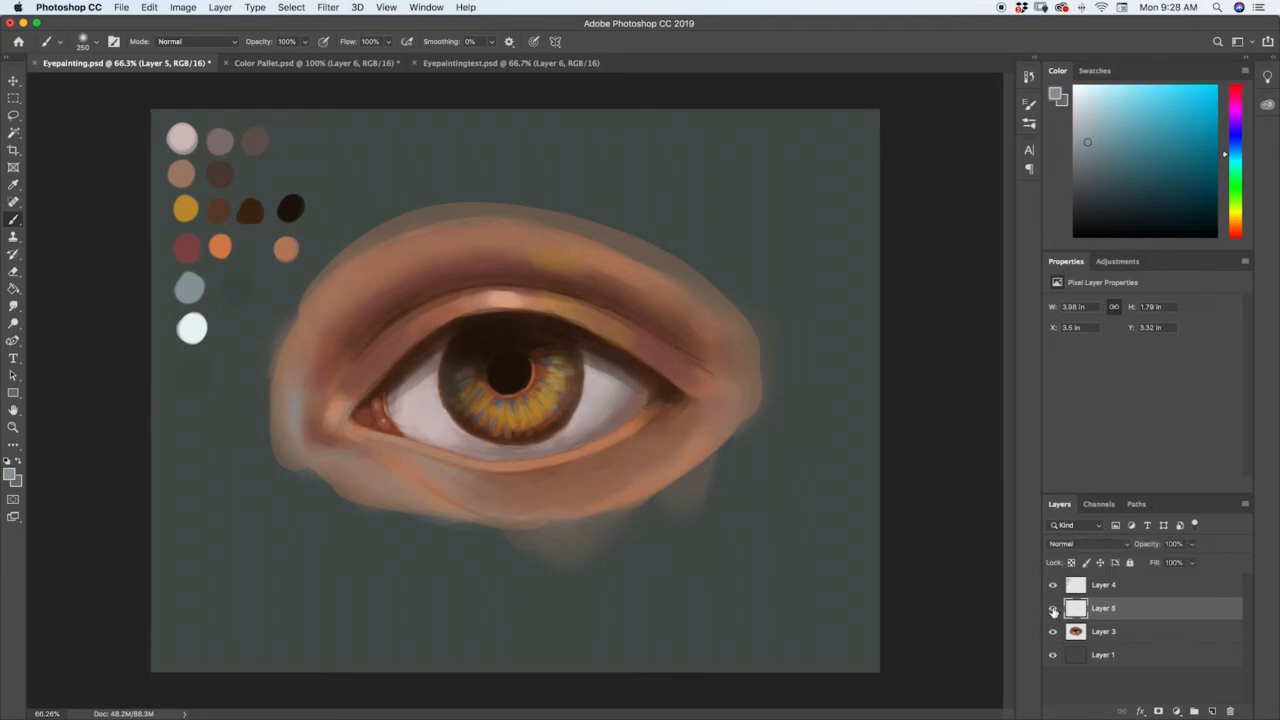
# Hide and show Layer 5 again to check how the glaze affects the iris and eye white.
pyautogui.click(1052, 609)
pyautogui.click(1052, 609)
pyautogui.click(1052, 609)
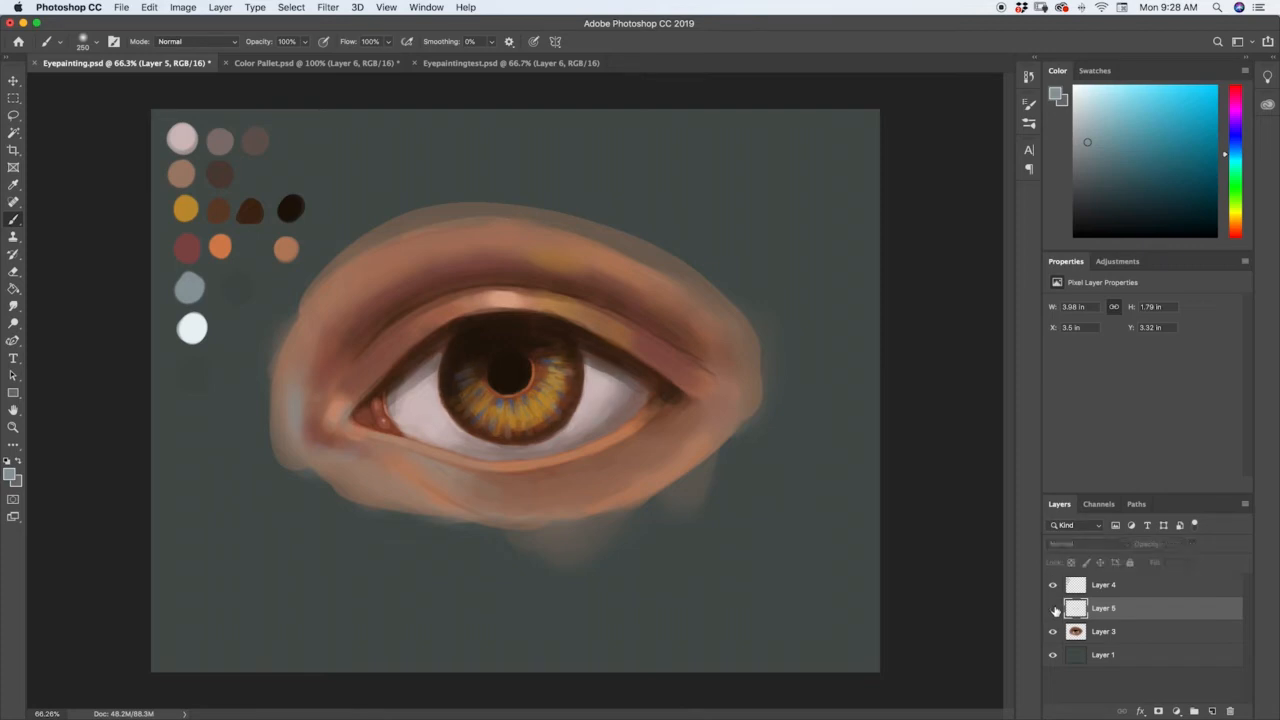
pyautogui.click(1052, 609)
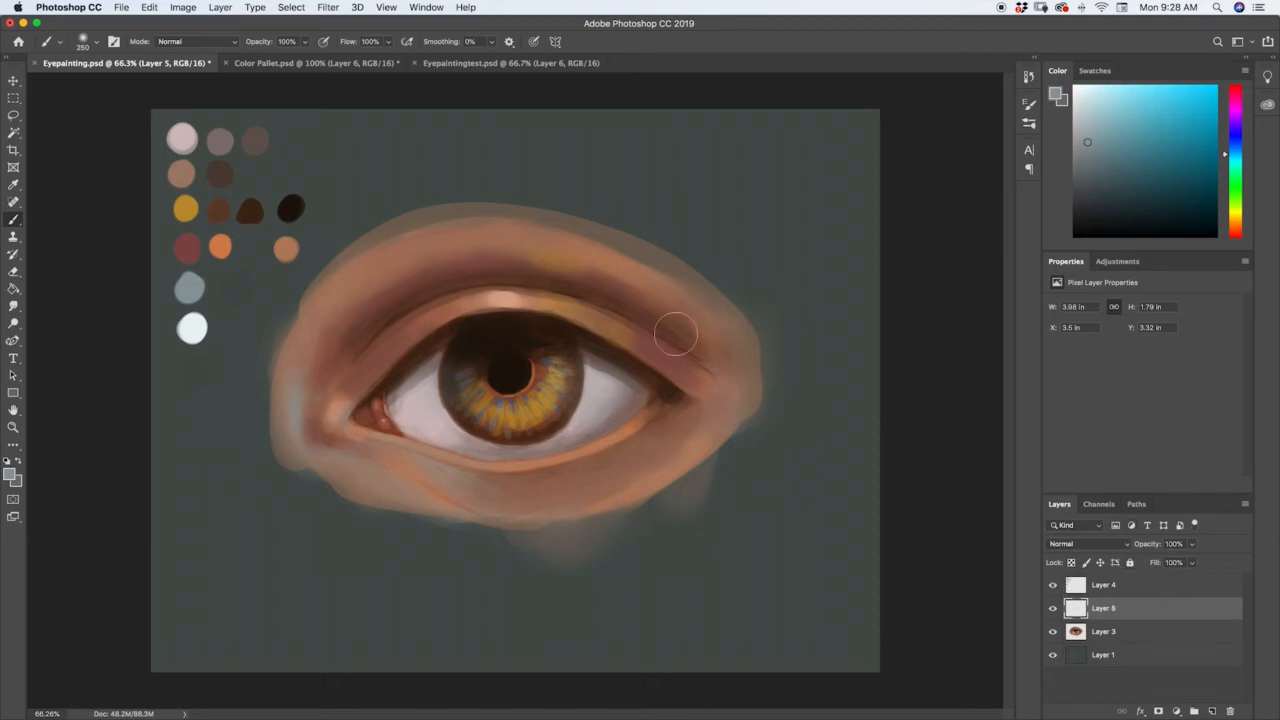
# Paint two soft blue-grey reflections across the upper iris on Layer 5 with the Hard Round Pressure Opacity brush at 80 px.
pyautogui.click(1029, 123)
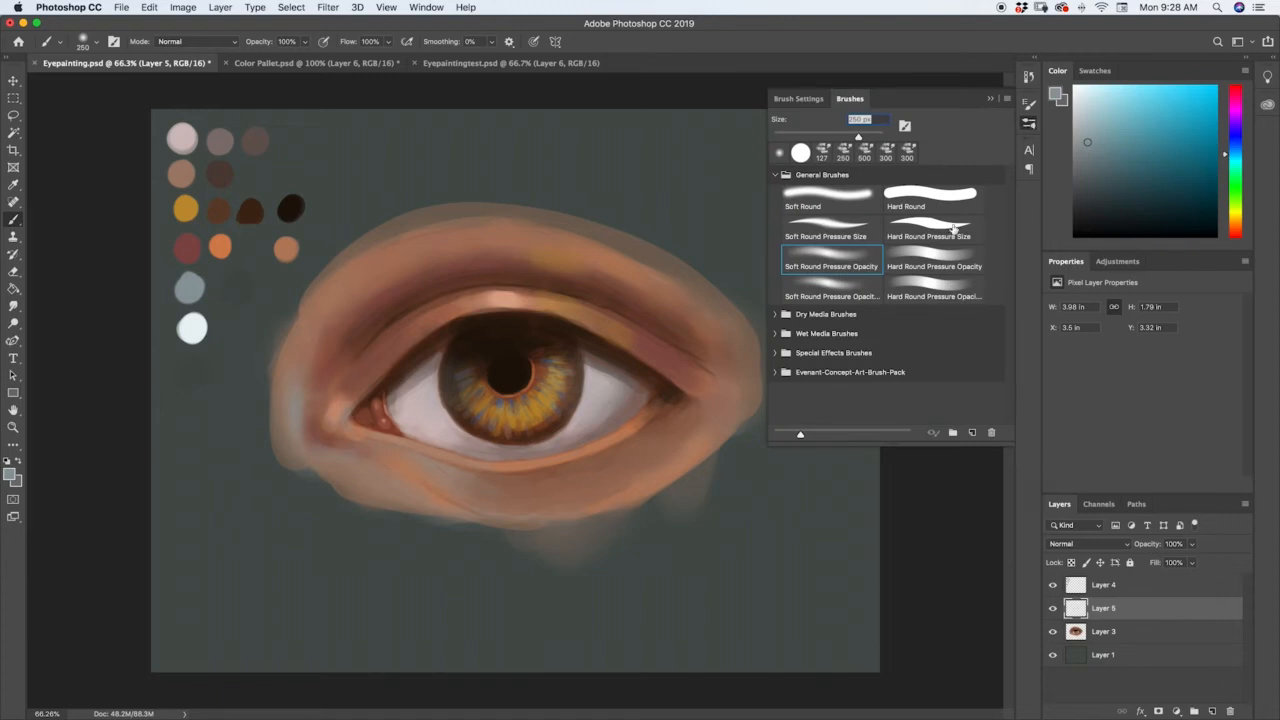
pyautogui.click(936, 258)
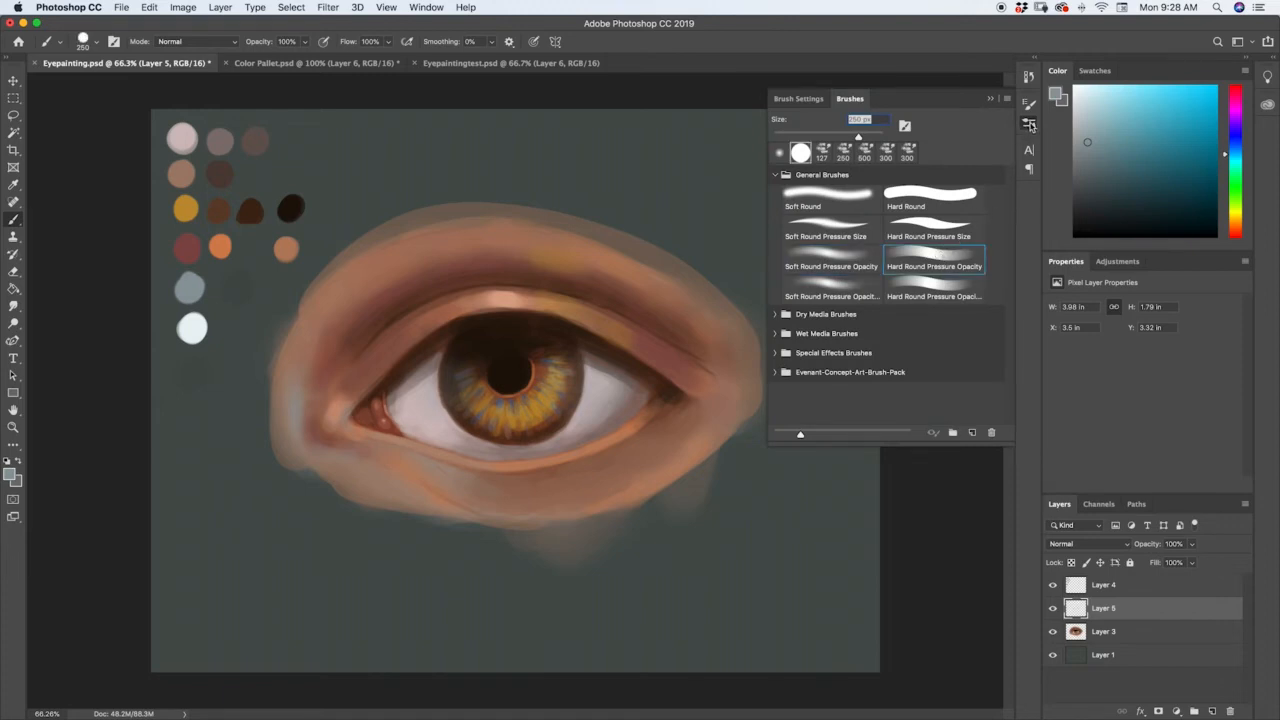
pyautogui.click(1029, 123)
pyautogui.moveTo(607, 355)
pyautogui.mouseDown()
pyautogui.moveTo(597, 364)
pyautogui.moveTo(615, 373)
pyautogui.moveTo(603, 358)
pyautogui.mouseUp()
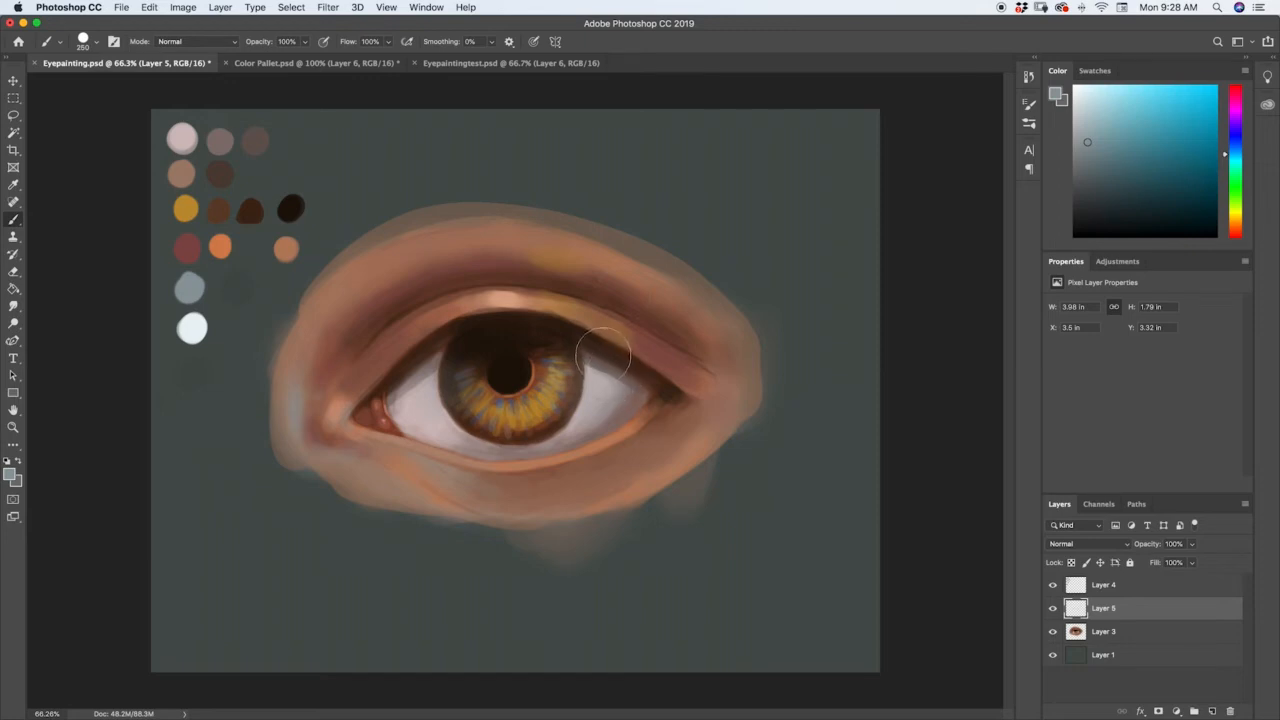
pyautogui.press('[')
pyautogui.press('[')
pyautogui.press('[')
pyautogui.press('[')
pyautogui.press('[')
pyautogui.press('[')
pyautogui.press('[')
pyautogui.press('[')
pyautogui.press('[')
pyautogui.press('[')
pyautogui.press('[')
pyautogui.press(']')
pyautogui.press(']')
pyautogui.press(']')
pyautogui.press(']')
pyautogui.press(']')
pyautogui.press('[')
pyautogui.press('[')
pyautogui.moveTo(480, 343)
pyautogui.mouseDown()
pyautogui.moveTo(563, 341)
pyautogui.moveTo(493, 330)
pyautogui.moveTo(480, 343)
pyautogui.moveTo(520, 353)
pyautogui.moveTo(548, 332)
pyautogui.moveTo(475, 354)
pyautogui.mouseUp()
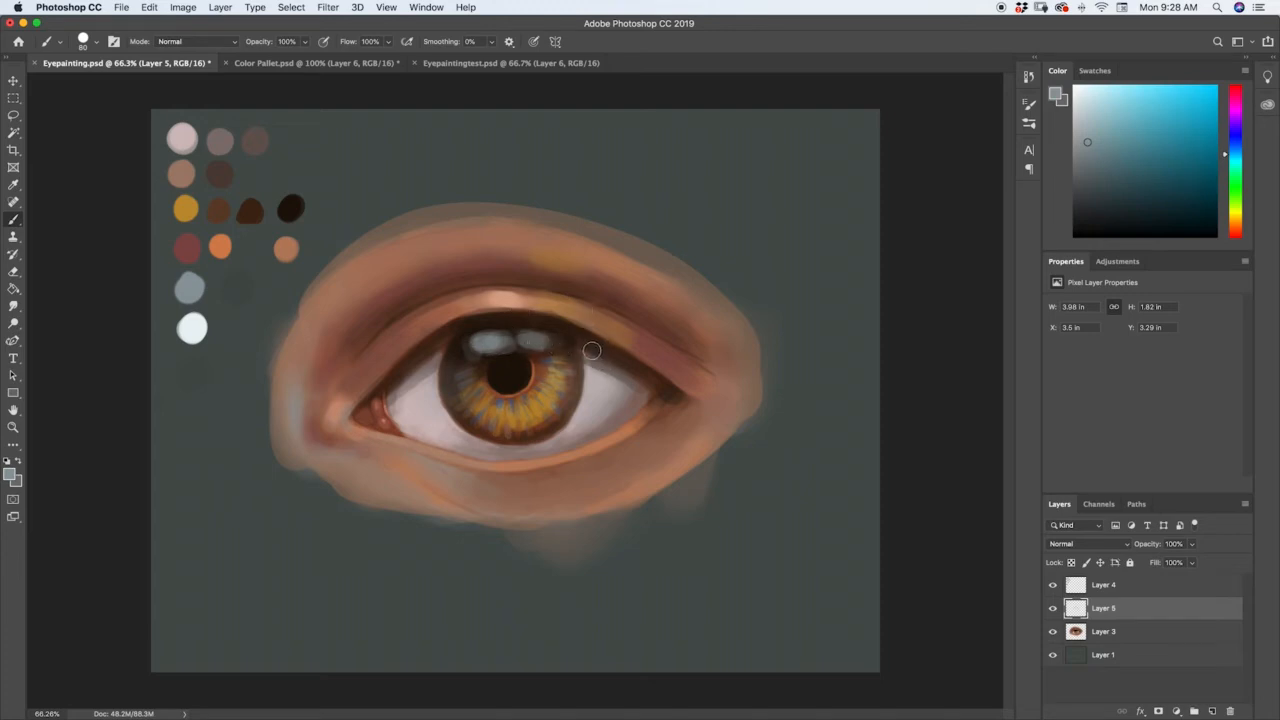
# Set the Eraser to the Hard Round Pressure Opacity brush at 10 px.
pyautogui.press('e')
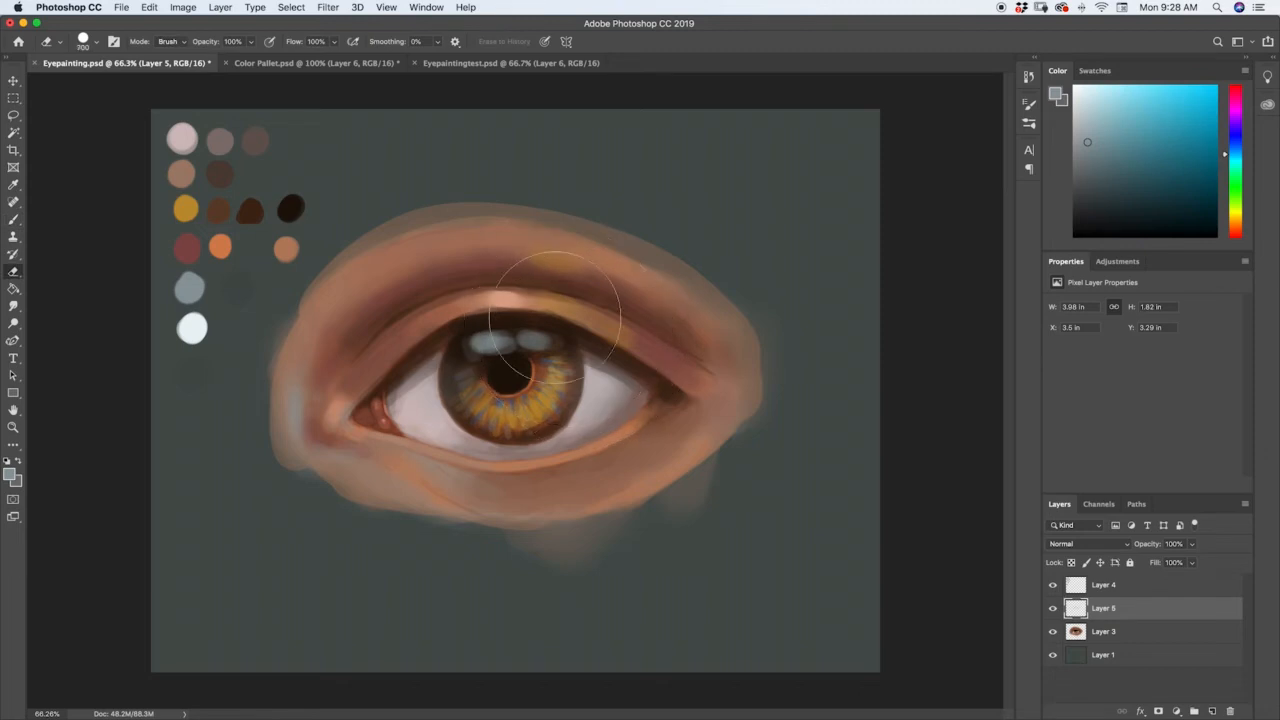
pyautogui.press('[')
pyautogui.press('[')
pyautogui.press('[')
pyautogui.click(1029, 121)
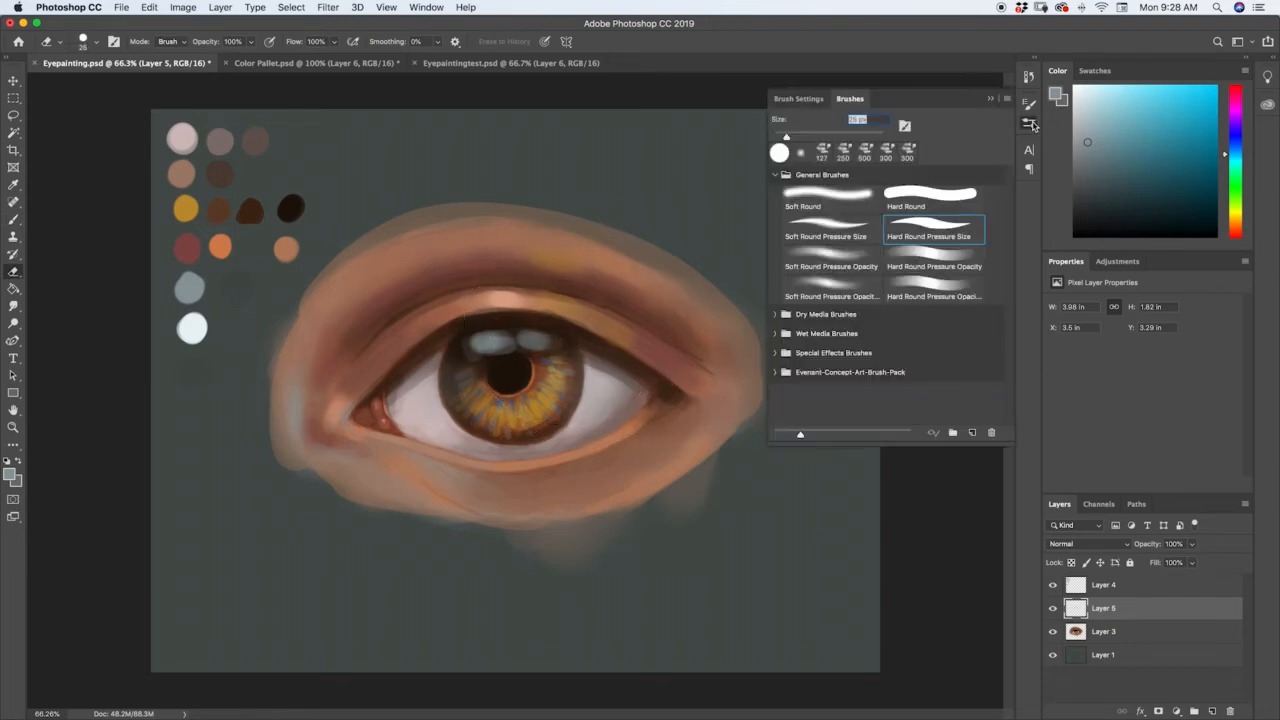
pyautogui.click(930, 258)
pyautogui.click(1030, 119)
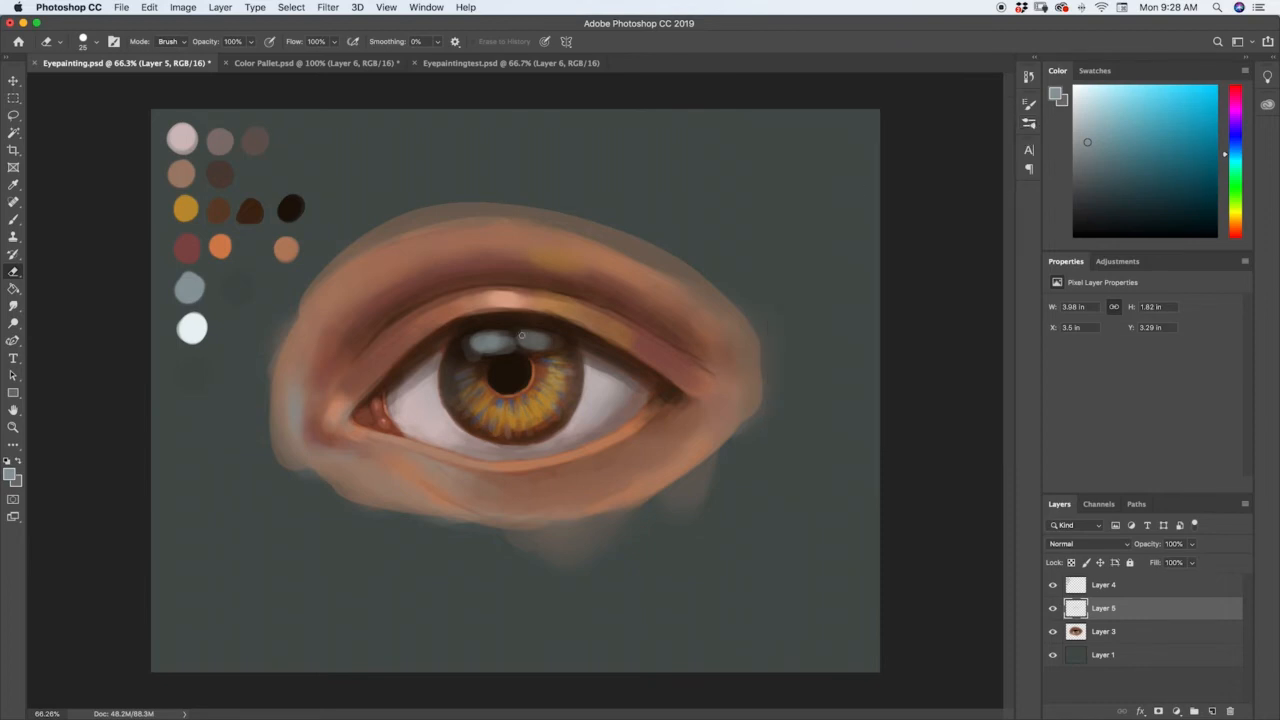
pyautogui.press('[')
pyautogui.press('[')
pyautogui.press('[')
pyautogui.press('[')
# Compare the eye with and without Layer 5, and erase fine lash-like streaks through the two blue-grey reflections.
pyautogui.click(1052, 608)
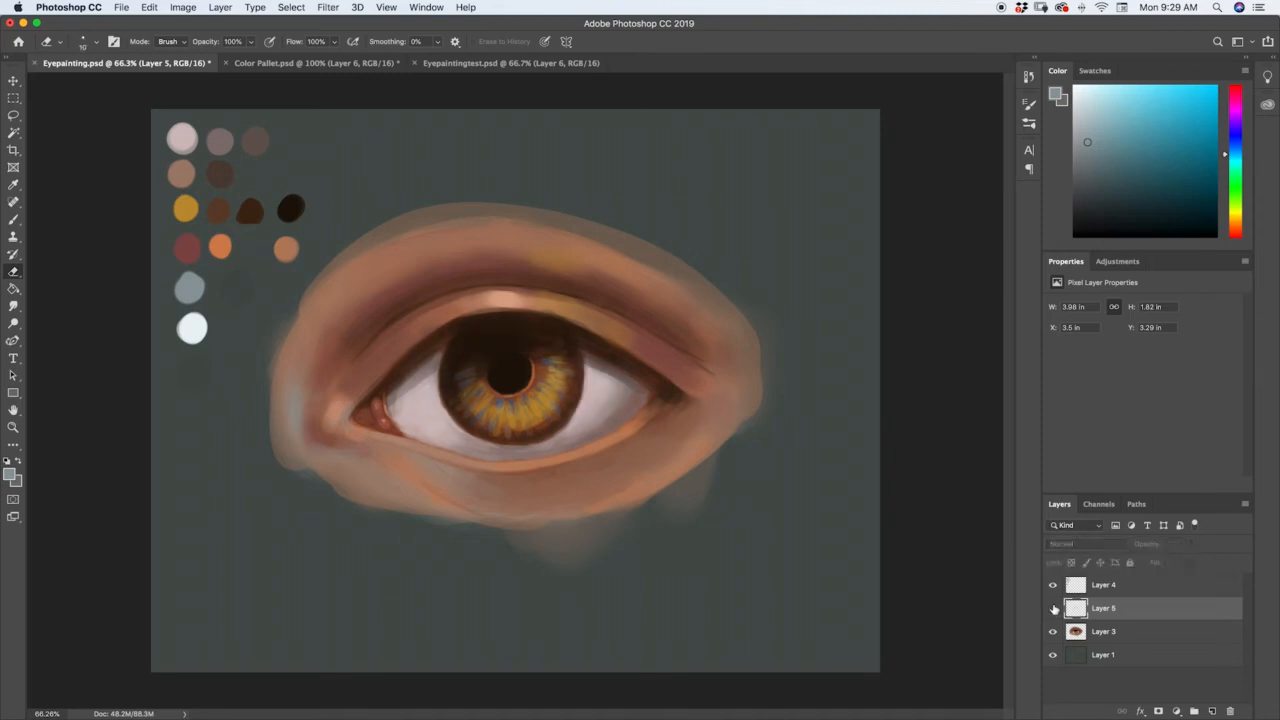
pyautogui.click(1052, 608)
pyautogui.click(1052, 608)
pyautogui.click(1052, 608)
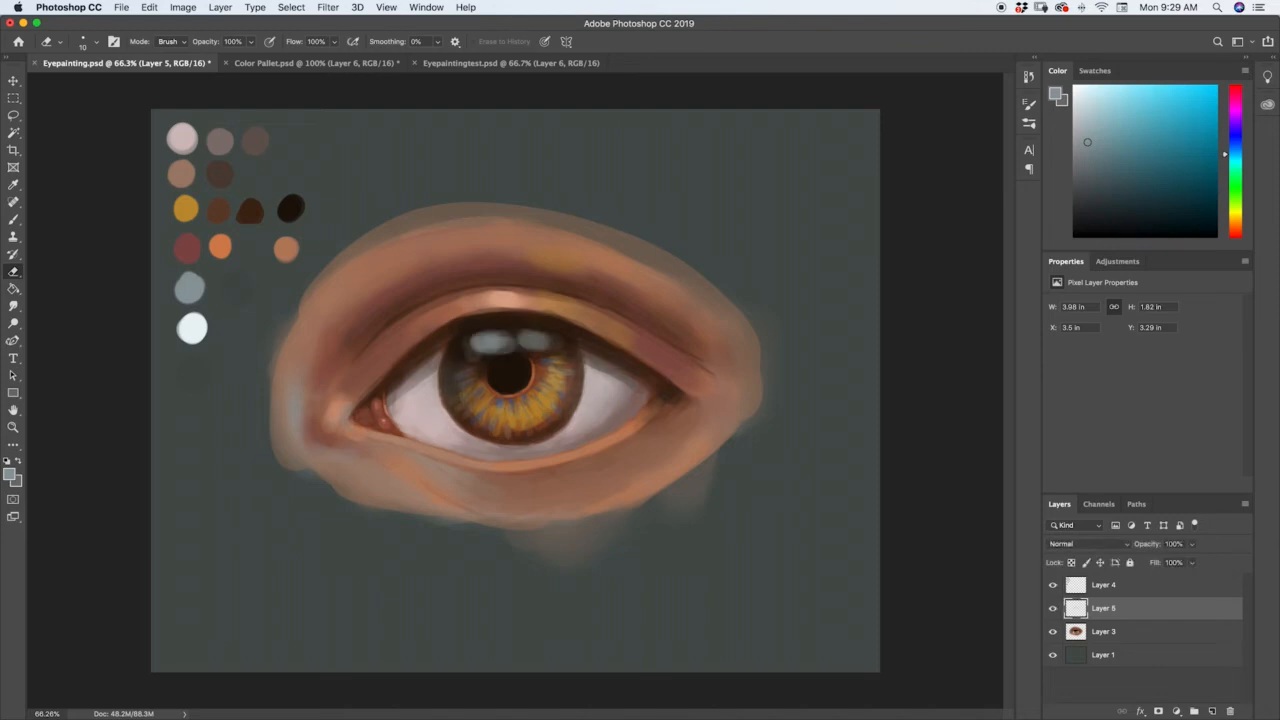
pyautogui.moveTo(478, 333); pyautogui.dragTo(482, 355)
pyautogui.press('super+z')
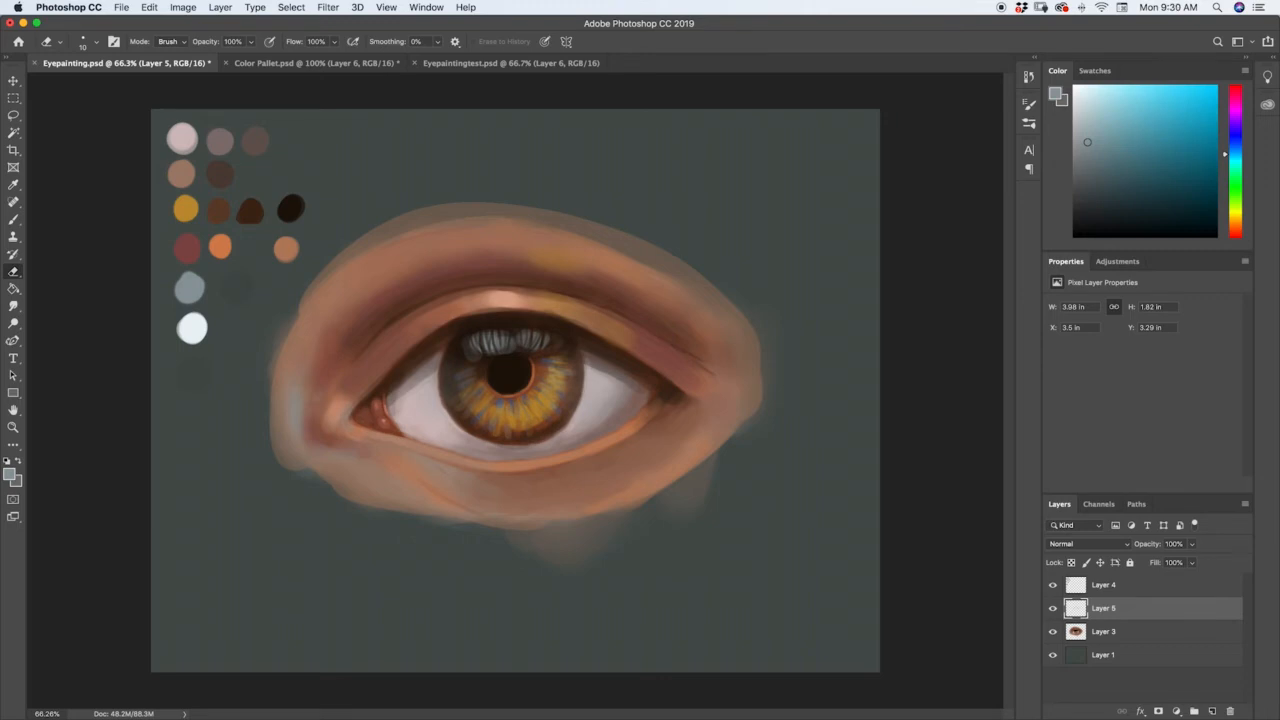
# Sample the palette's white and paint a round highlight at the pupil's upper-left edge with a 70 px brush.
pyautogui.press('i')
pyautogui.click(191, 326)
pyautogui.press(']')
pyautogui.press(']')
pyautogui.press(']')
pyautogui.press('b')
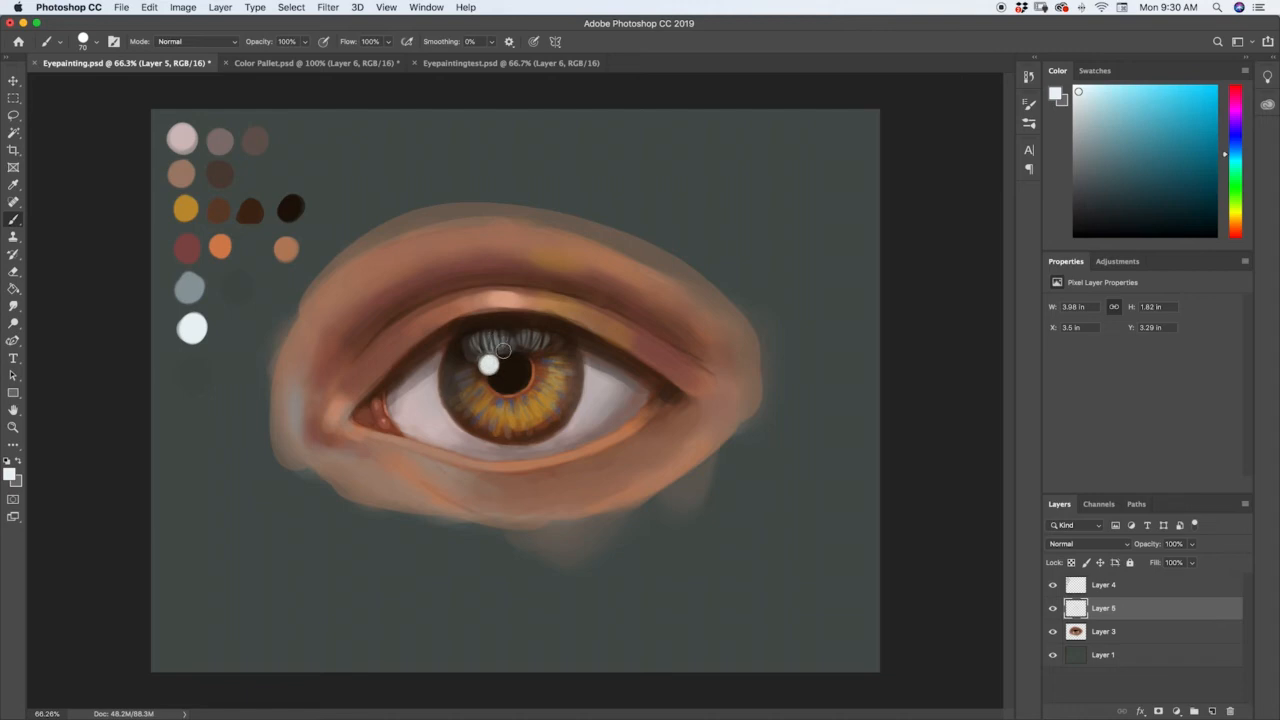
# Paint smaller white highlights at the pupil's lower-right edge and the upper-left iris, and partly erase the lower one to soften it.
pyautogui.press('[')
pyautogui.press('[')
pyautogui.press('[')
pyautogui.press('[')
pyautogui.press('[')
pyautogui.press(']')
pyautogui.press(']')
pyautogui.click(525, 378)
pyautogui.click(537, 383)
pyautogui.moveTo(527, 381); pyautogui.dragTo(535, 385)
pyautogui.press('[')
pyautogui.moveTo(466, 357); pyautogui.dragTo(468, 350)
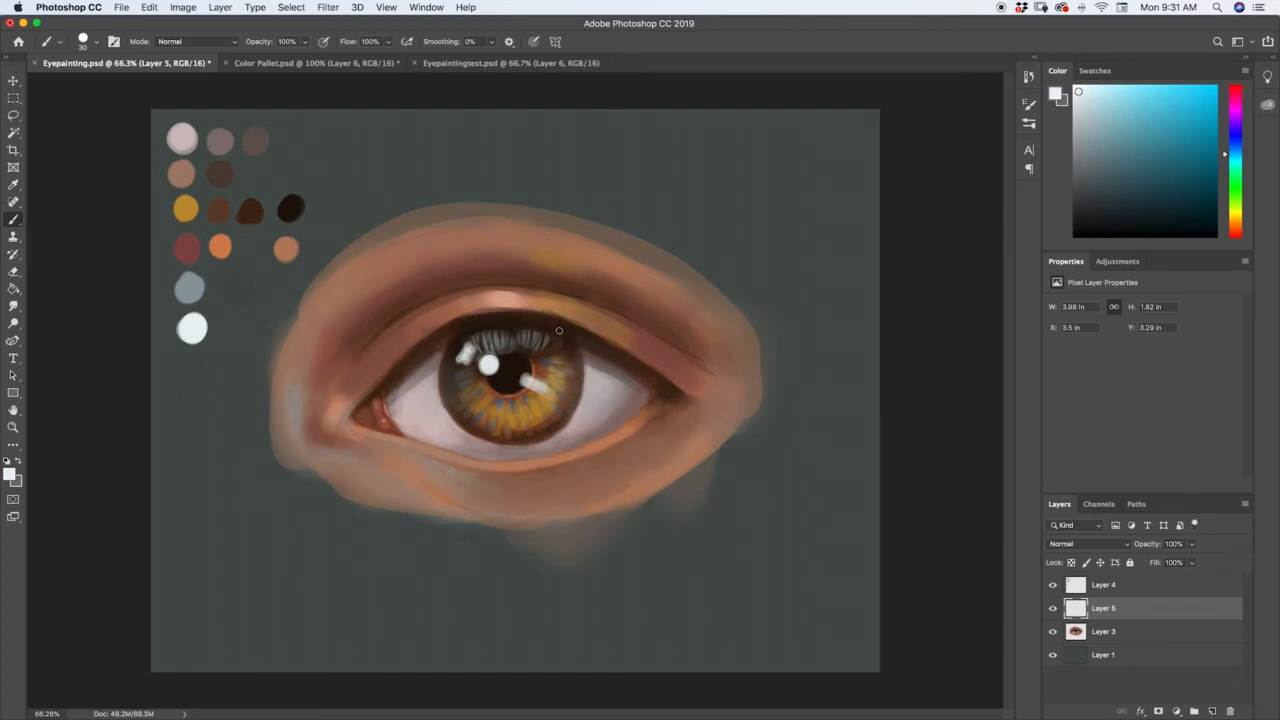
pyautogui.press('e')
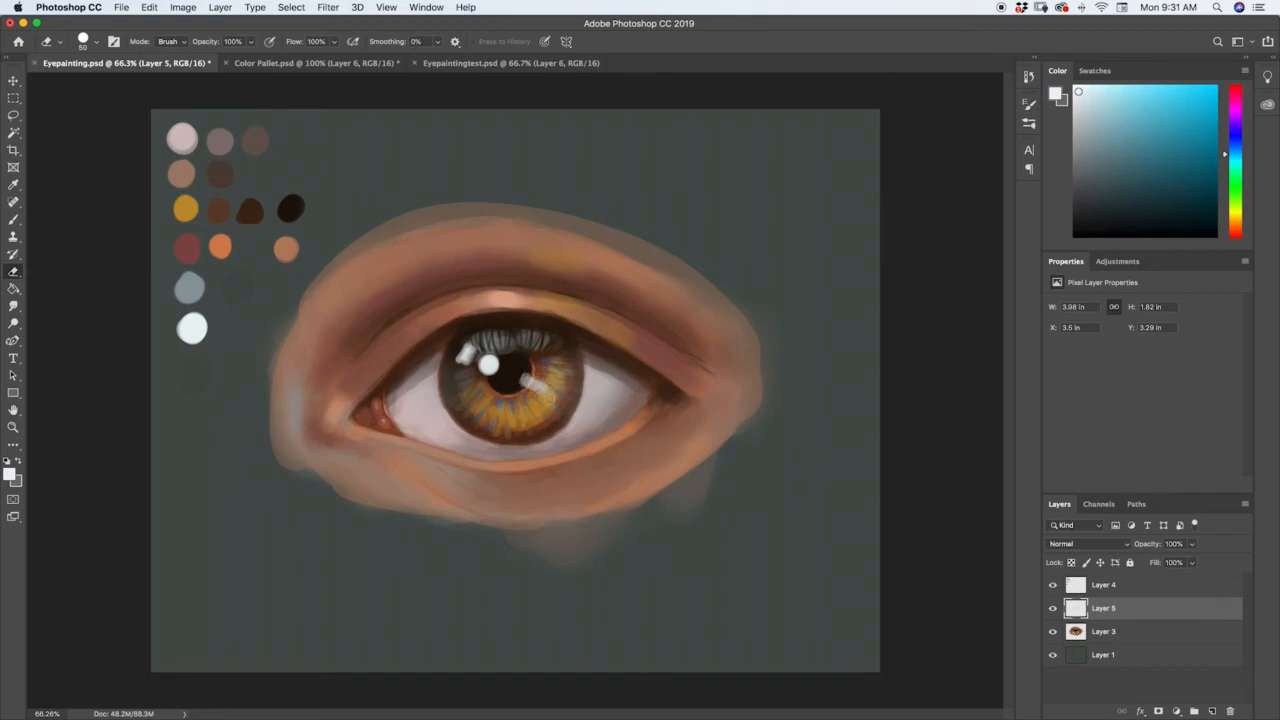
pyautogui.moveTo(524, 367); pyautogui.dragTo(528, 378)
# Deepen the shadow below the lower lid's outer half with sampled reddish browns and an 80 px brush.
pyautogui.press('z')
pyautogui.moveTo(553, 340)
pyautogui.mouseDown()
pyautogui.moveTo(541, 347)
pyautogui.moveTo(573, 365)
pyautogui.moveTo(561, 362)
pyautogui.moveTo(583, 318)
pyautogui.moveTo(582, 348)
pyautogui.moveTo(540, 352)
pyautogui.moveTo(586, 323)
pyautogui.moveTo(595, 342)
pyautogui.moveTo(600, 291)
pyautogui.mouseUp()
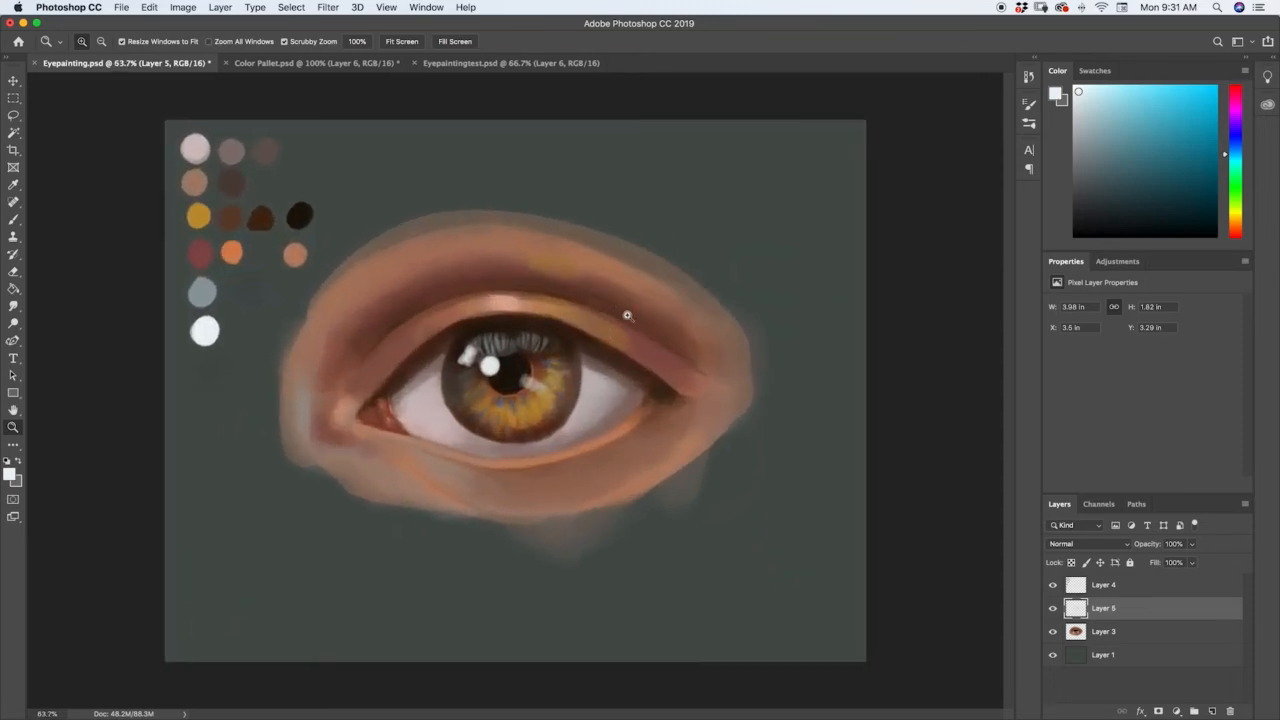
pyautogui.press('i')
pyautogui.click(658, 413)
pyautogui.press('z')
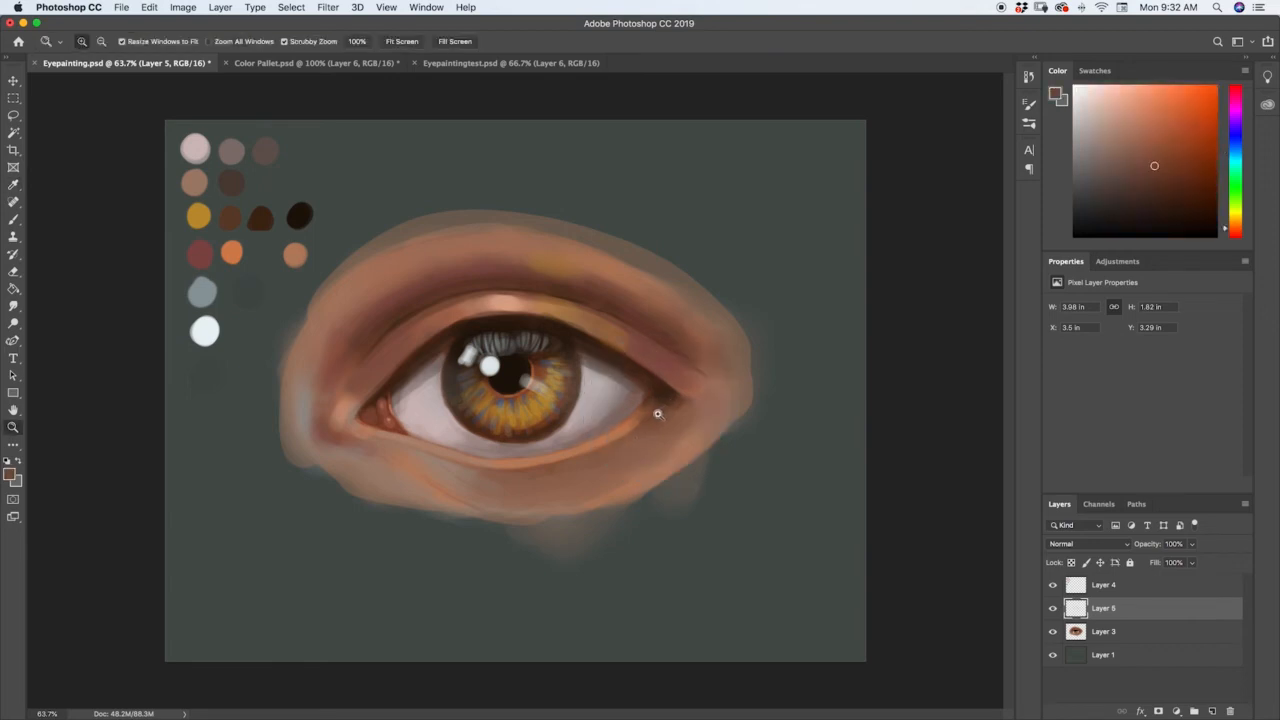
pyautogui.press('b')
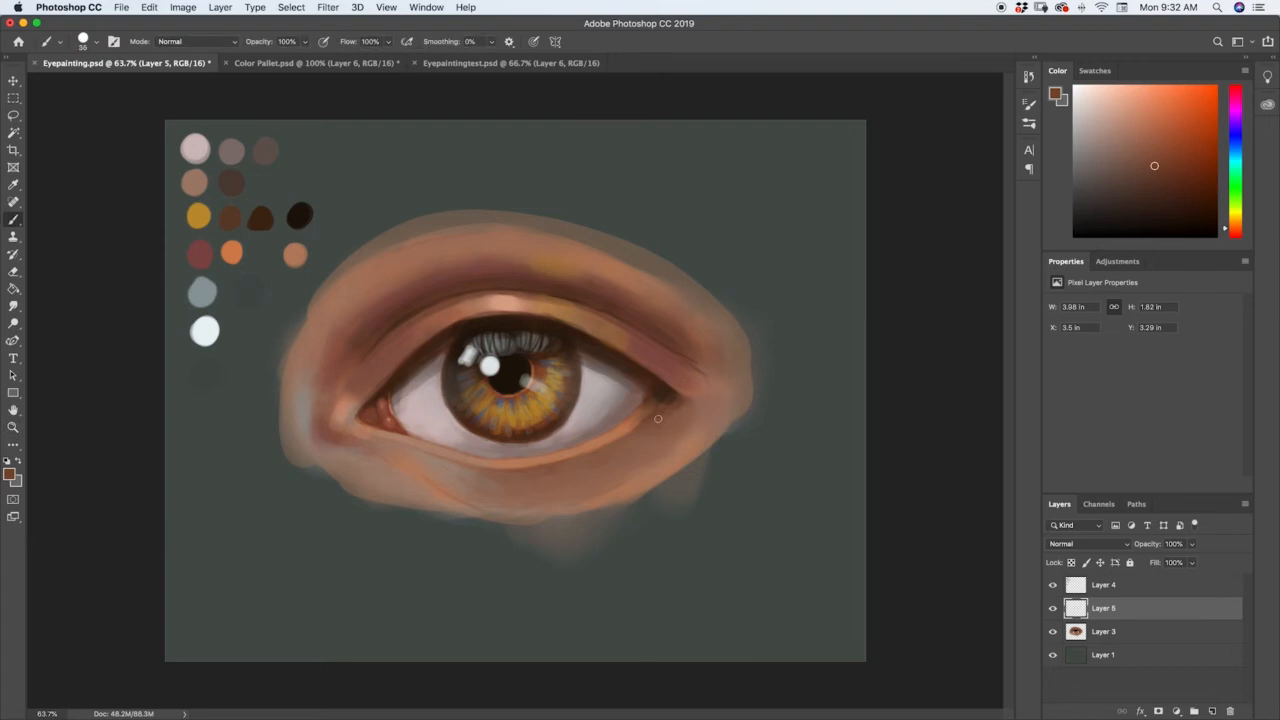
pyautogui.press(']')
pyautogui.press(']')
pyautogui.press(']')
pyautogui.press(']')
pyautogui.press(']')
pyautogui.press(']')
pyautogui.press(']')
pyautogui.moveTo(665, 414)
pyautogui.mouseDown()
pyautogui.moveTo(551, 475)
pyautogui.moveTo(585, 466)
pyautogui.moveTo(517, 479)
pyautogui.moveTo(579, 471)
pyautogui.mouseUp()
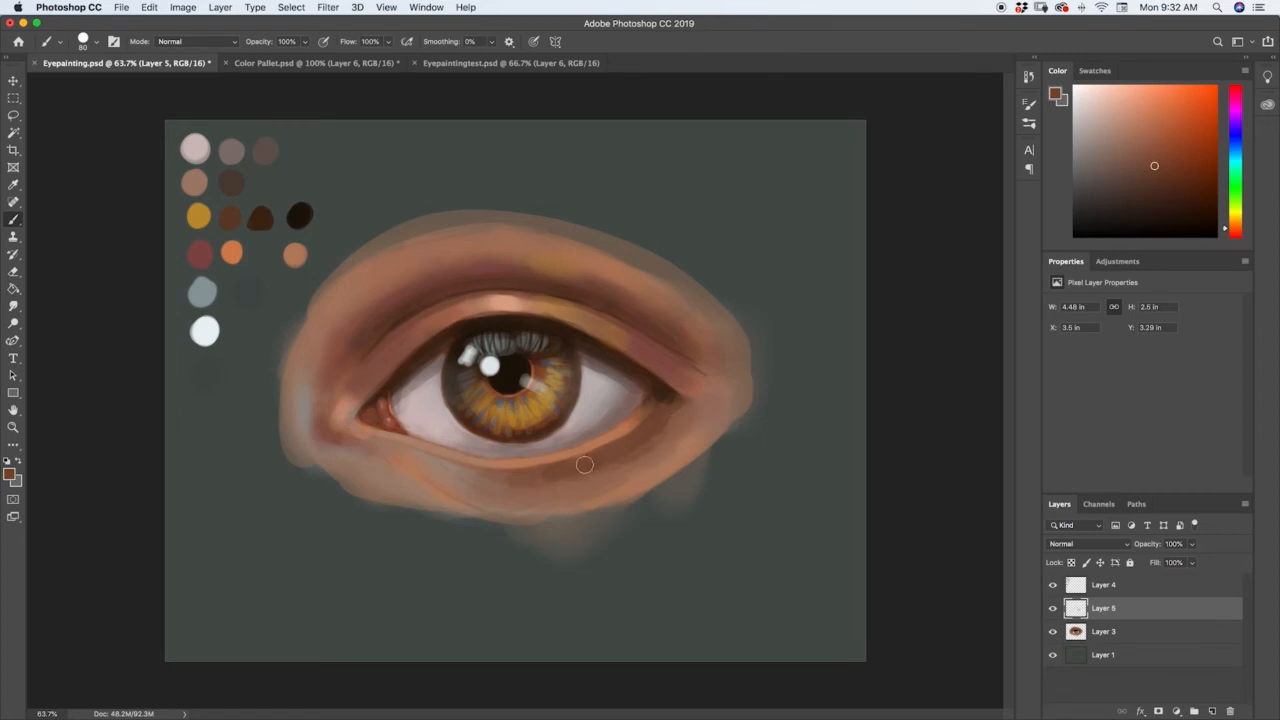
pyautogui.keyDown('alt'); pyautogui.click(531, 470); pyautogui.keyUp('alt')
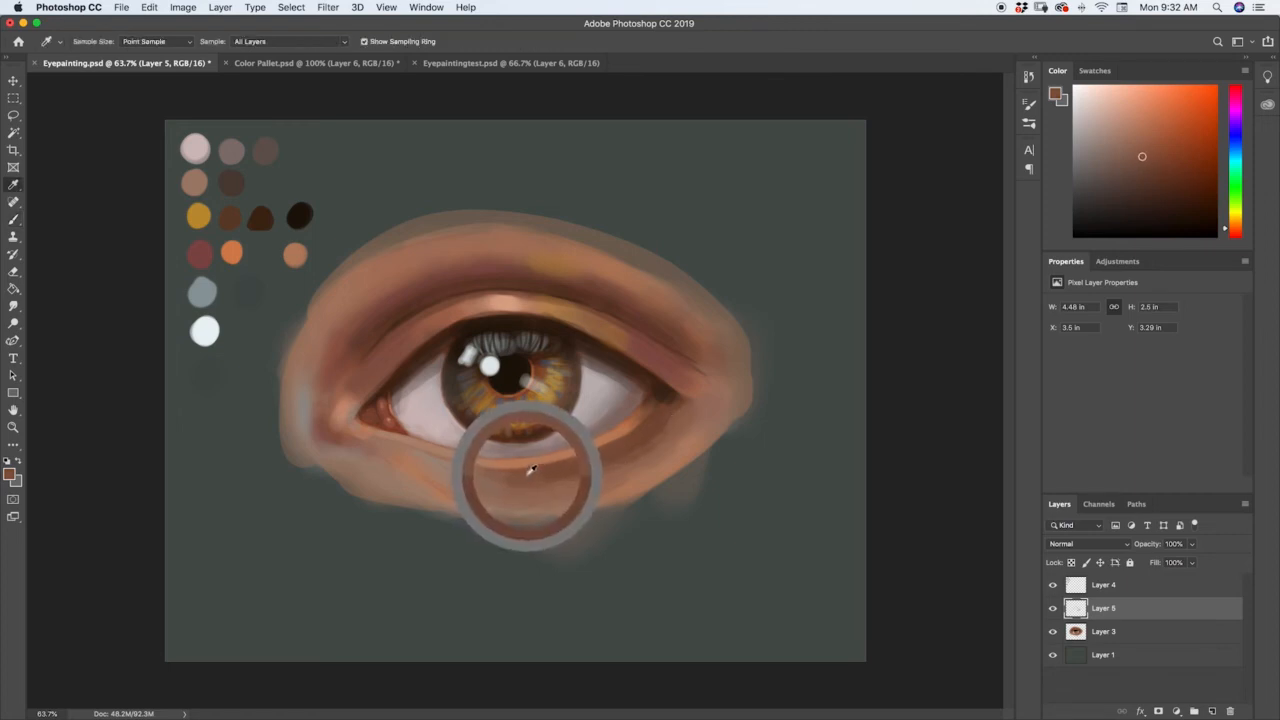
pyautogui.moveTo(546, 482)
pyautogui.mouseDown()
pyautogui.moveTo(499, 480)
pyautogui.moveTo(585, 481)
pyautogui.moveTo(543, 483)
pyautogui.moveTo(606, 466)
pyautogui.moveTo(671, 422)
pyautogui.mouseUp()
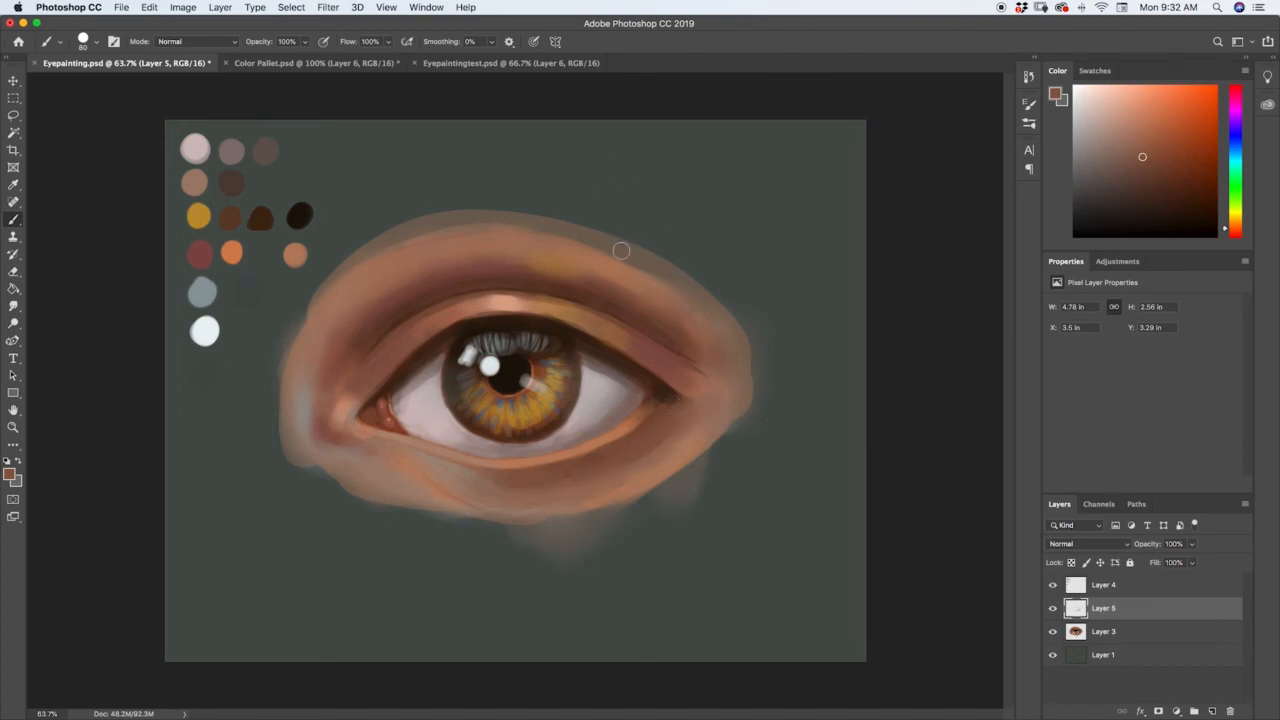
# Darken the upper eyelid crease with sampled dark browns, covering the purple tones and part of the yellow patch.
pyautogui.press('i')
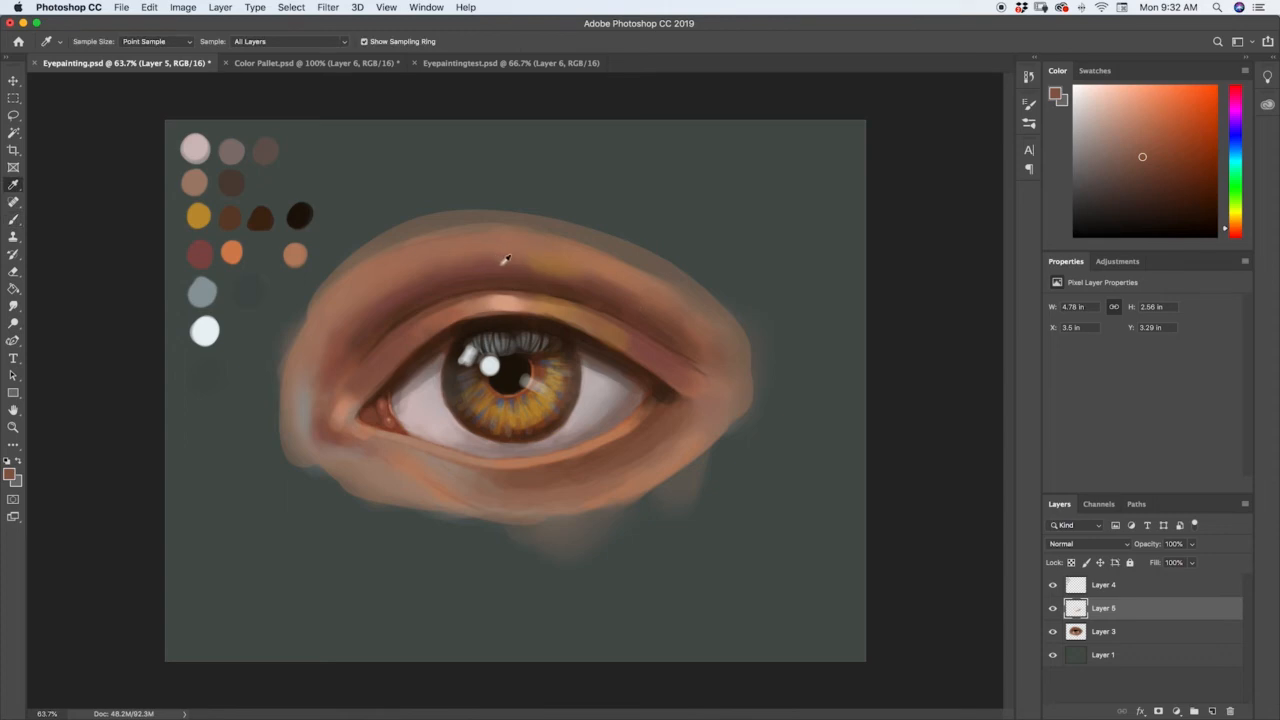
pyautogui.click(529, 277)
pyautogui.press('b')
pyautogui.moveTo(542, 282)
pyautogui.mouseDown()
pyautogui.moveTo(614, 302)
pyautogui.moveTo(705, 359)
pyautogui.moveTo(606, 251)
pyautogui.moveTo(551, 284)
pyautogui.moveTo(474, 280)
pyautogui.moveTo(378, 323)
pyautogui.mouseUp()
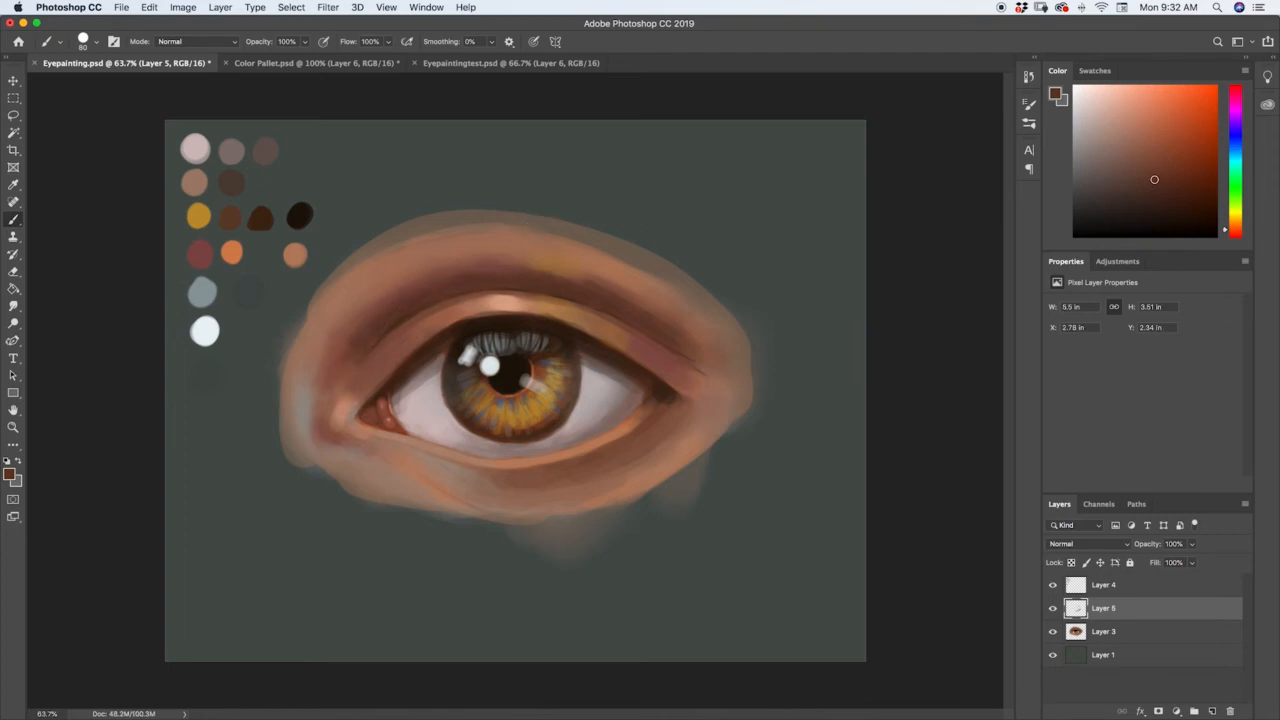
pyautogui.keyDown('alt'); pyautogui.click(592, 282); pyautogui.keyUp('alt')
pyautogui.moveTo(532, 268); pyautogui.dragTo(574, 274)
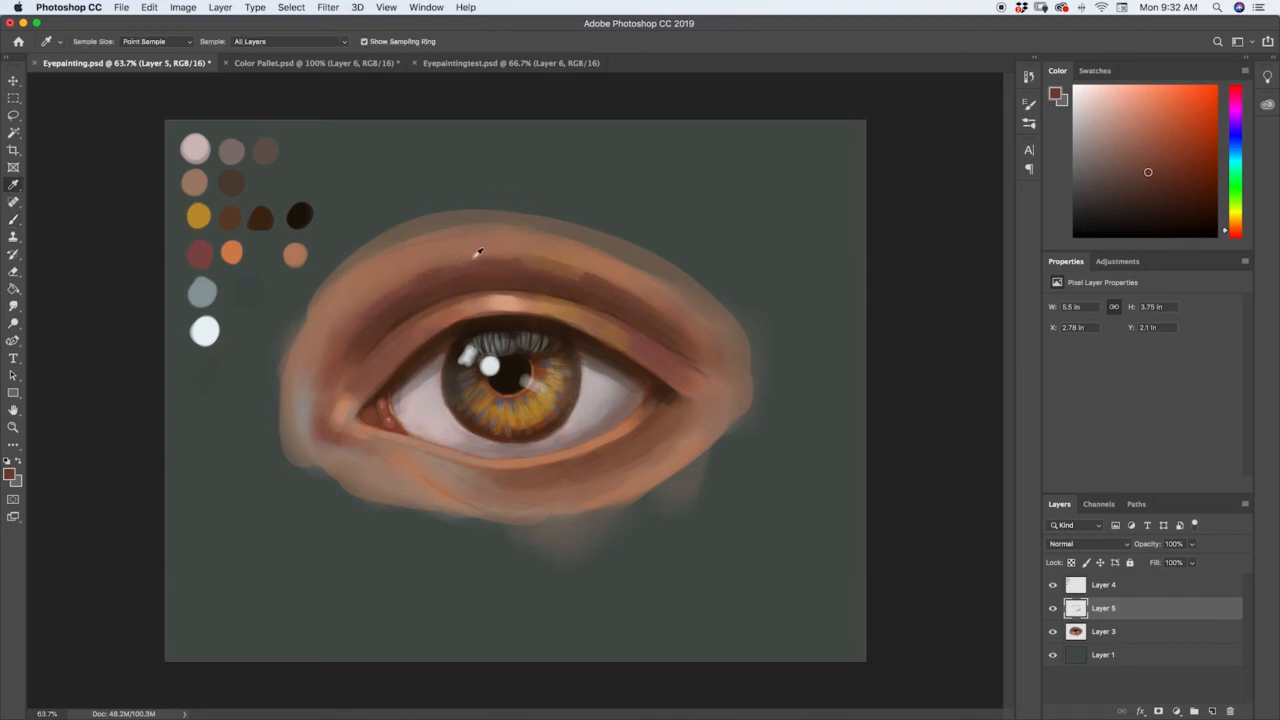
# Blend the crease's upper edge into the brow skin with sampled mid-brown and lighter skin tones.
pyautogui.keyDown('alt'); pyautogui.click(474, 256); pyautogui.keyUp('alt')
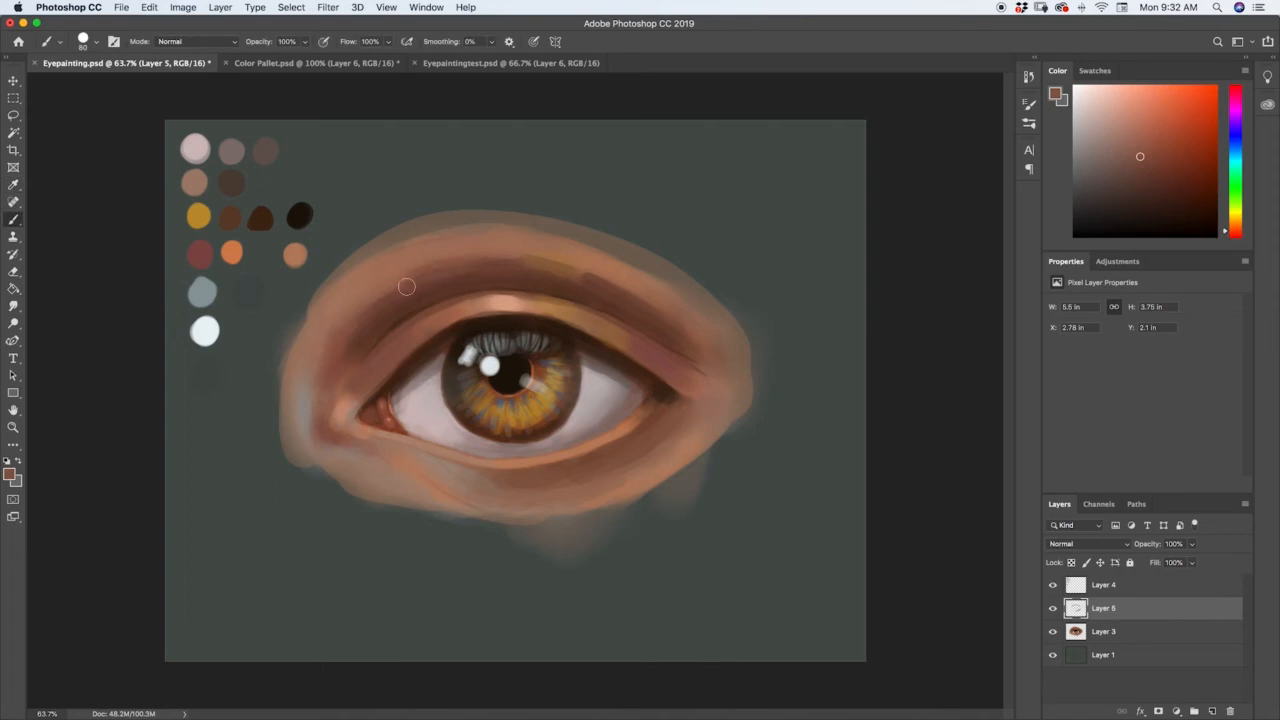
pyautogui.moveTo(403, 286)
pyautogui.mouseDown()
pyautogui.moveTo(339, 351)
pyautogui.moveTo(436, 260)
pyautogui.mouseUp()
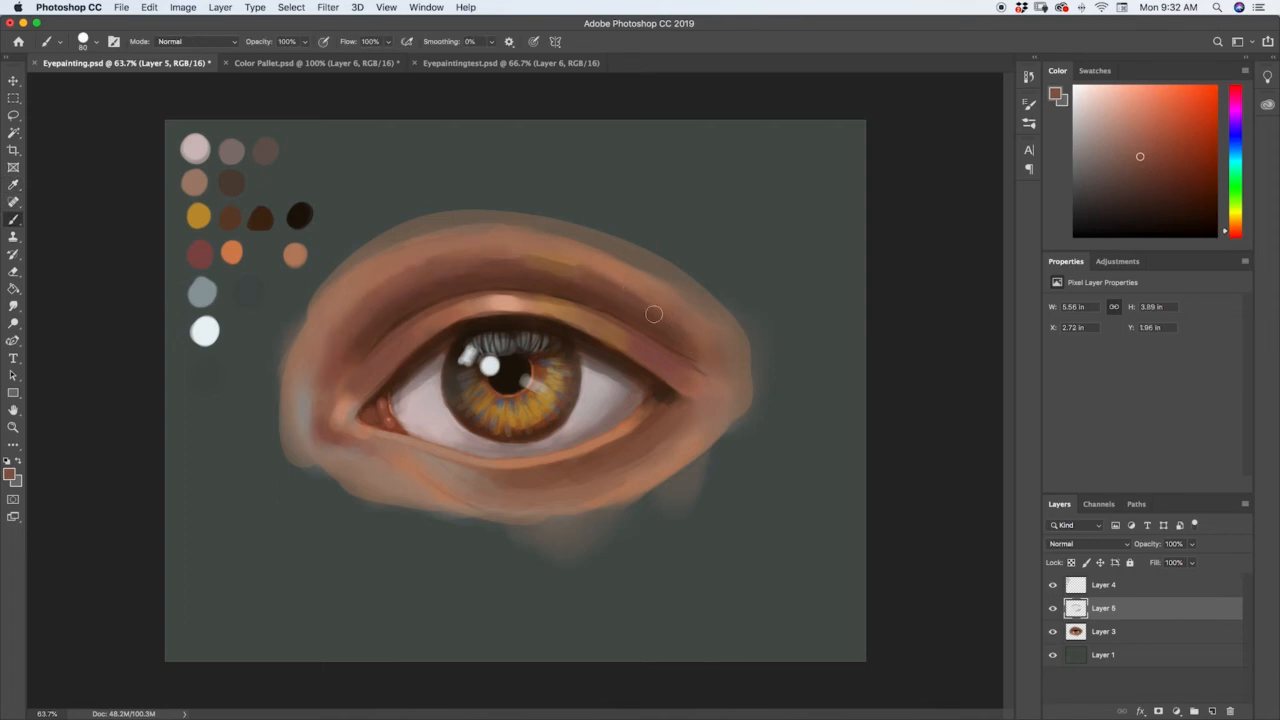
pyautogui.keyDown('alt'); pyautogui.click(586, 257); pyautogui.keyUp('alt')
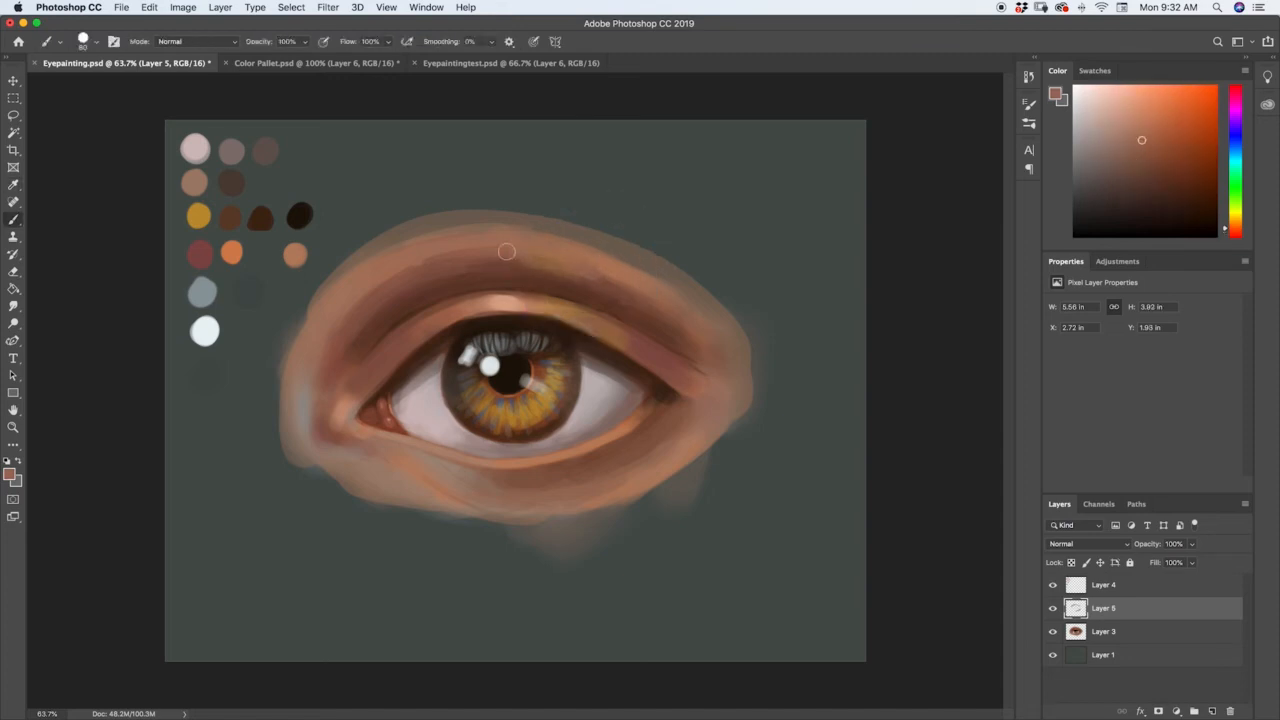
pyautogui.moveTo(507, 251); pyautogui.dragTo(587, 273)
# Sample the palette's near-black and set the brush to 20 px for the lashes.
pyautogui.press('i')
pyautogui.click(301, 212)
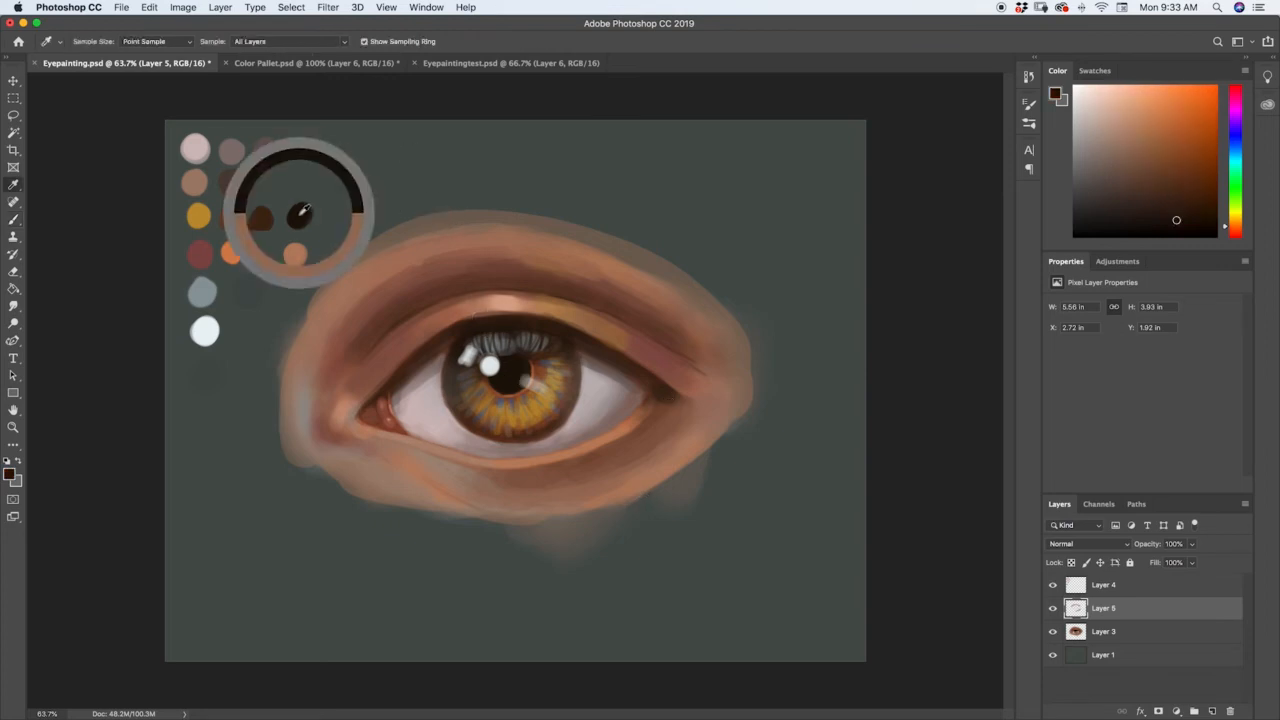
pyautogui.press('b')
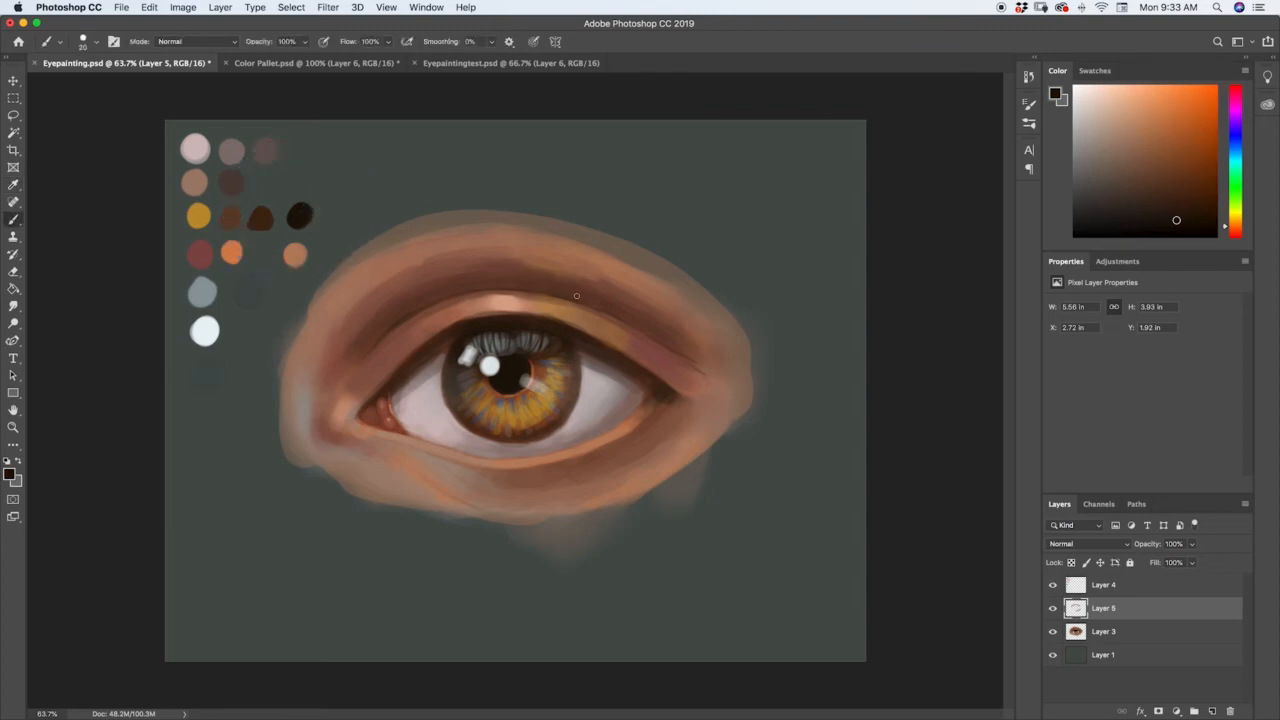
# Try long upper lashes curving up from the middle of the upper lid at different brush sizes.
pyautogui.moveTo(545, 317); pyautogui.dragTo(586, 243)
pyautogui.press('super+z')
pyautogui.moveTo(550, 318); pyautogui.dragTo(585, 257)
pyautogui.press('[')
pyautogui.press('[')
pyautogui.press(']')
pyautogui.press(']')
pyautogui.press(']')
pyautogui.press(']')
pyautogui.press(']')
pyautogui.moveTo(557, 325); pyautogui.dragTo(583, 259)
pyautogui.press('super+z')
# Paint near-black lashes along the upper lid's outer half and past the outer corner with a 20 px brush.
pyautogui.press('[')
pyautogui.moveTo(578, 356); pyautogui.dragTo(607, 364)
pyautogui.moveTo(668, 385)
pyautogui.mouseDown()
pyautogui.moveTo(732, 403)
pyautogui.moveTo(662, 375)
pyautogui.mouseUp()
pyautogui.moveTo(680, 385); pyautogui.dragTo(730, 394)
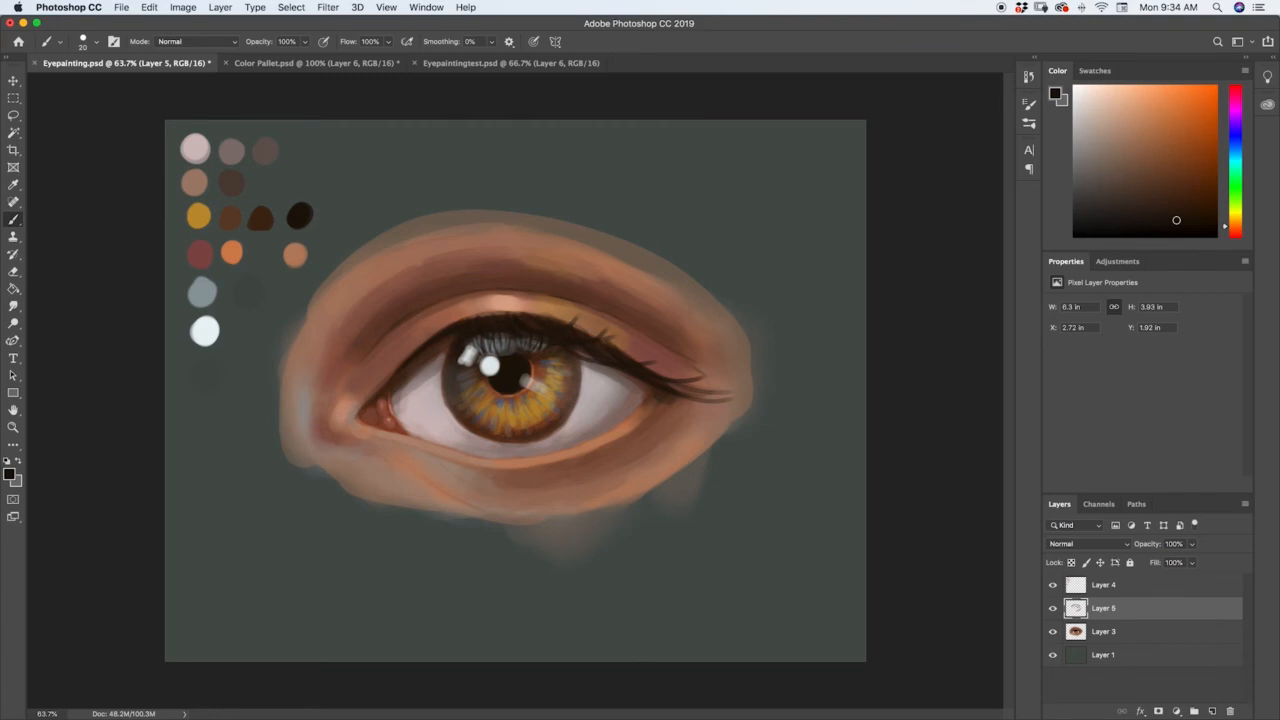
# Thicken the outer upper lash line with the palette's dark brown and near-black using a 25 px brush.
pyautogui.press(']')
pyautogui.keyDown('alt'); pyautogui.click(259, 212); pyautogui.keyUp('alt')
pyautogui.moveTo(650, 380)
pyautogui.mouseDown()
pyautogui.moveTo(712, 399)
pyautogui.moveTo(718, 379)
pyautogui.mouseUp()
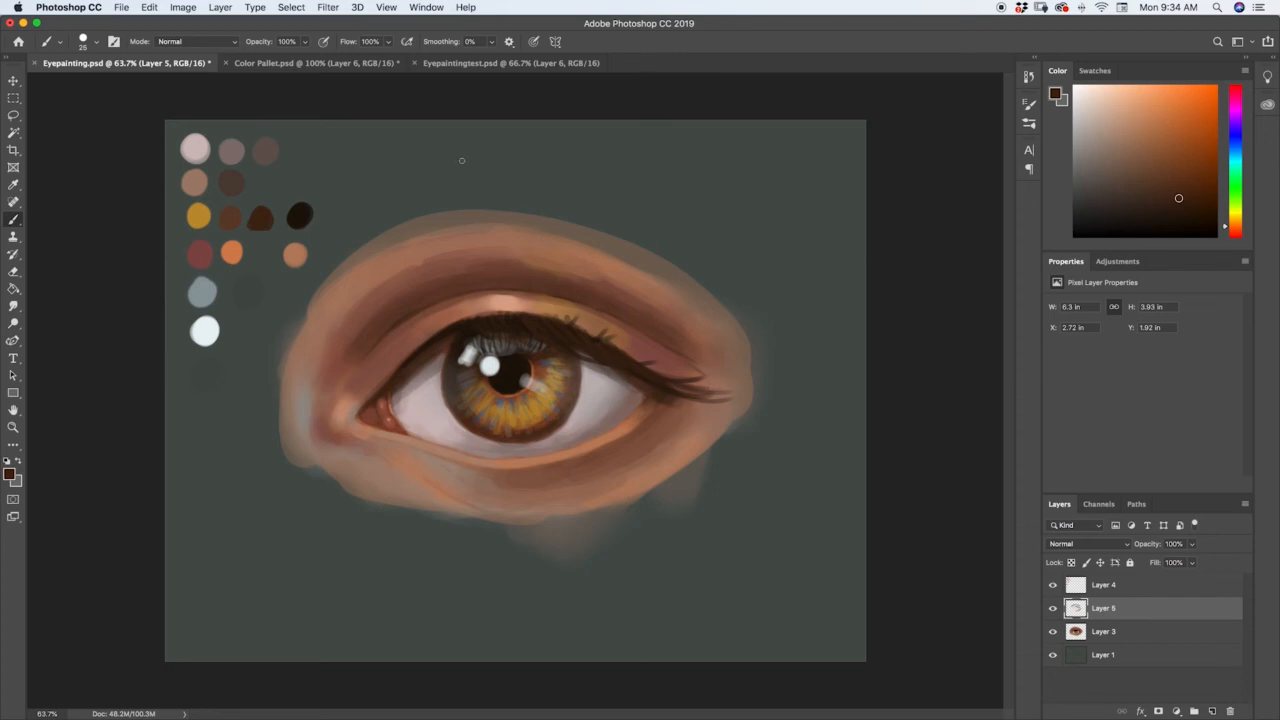
pyautogui.keyDown('alt'); pyautogui.click(310, 206); pyautogui.keyUp('alt')
pyautogui.moveTo(612, 369)
pyautogui.mouseDown()
pyautogui.moveTo(728, 401)
pyautogui.moveTo(676, 390)
pyautogui.mouseUp()
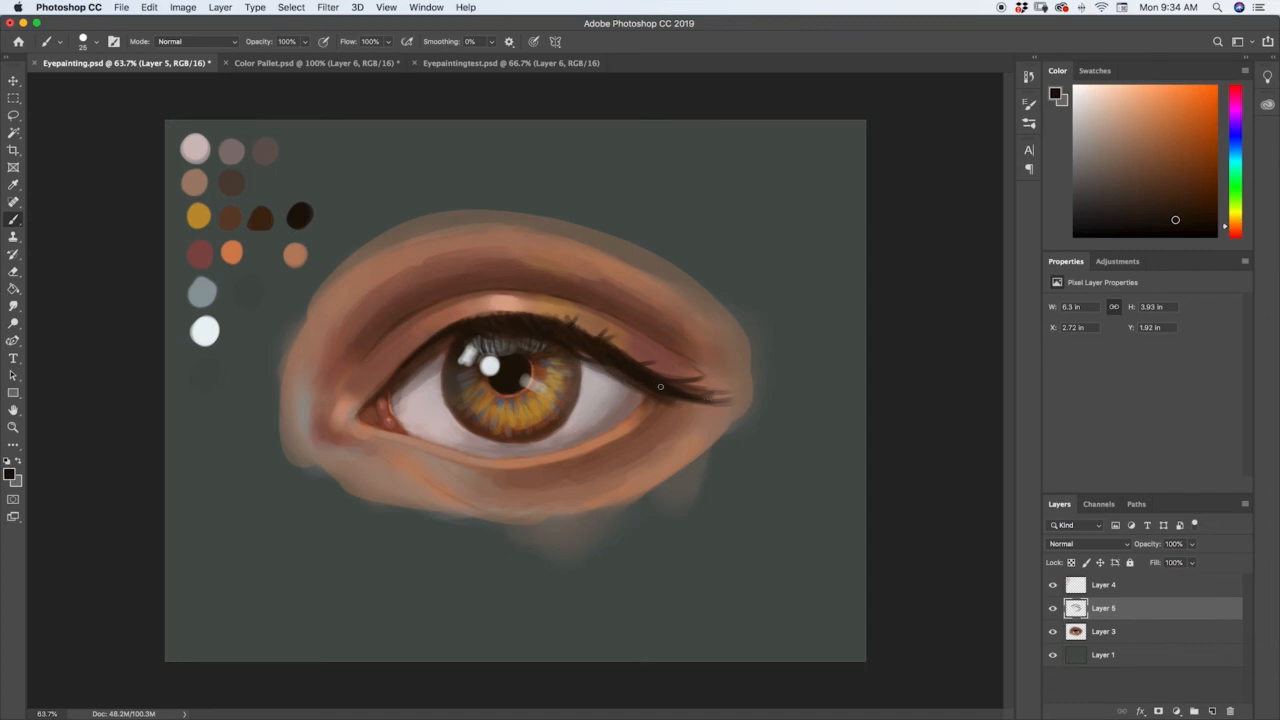
# Add more near-black lashes along the middle and outer parts of the upper lid and fill in its lash line.
pyautogui.moveTo(588, 363); pyautogui.dragTo(630, 388)
pyautogui.moveTo(648, 364)
pyautogui.mouseDown()
pyautogui.moveTo(588, 346)
pyautogui.moveTo(670, 339)
pyautogui.moveTo(565, 320)
pyautogui.moveTo(682, 333)
pyautogui.moveTo(594, 343)
pyautogui.moveTo(628, 332)
pyautogui.mouseUp()
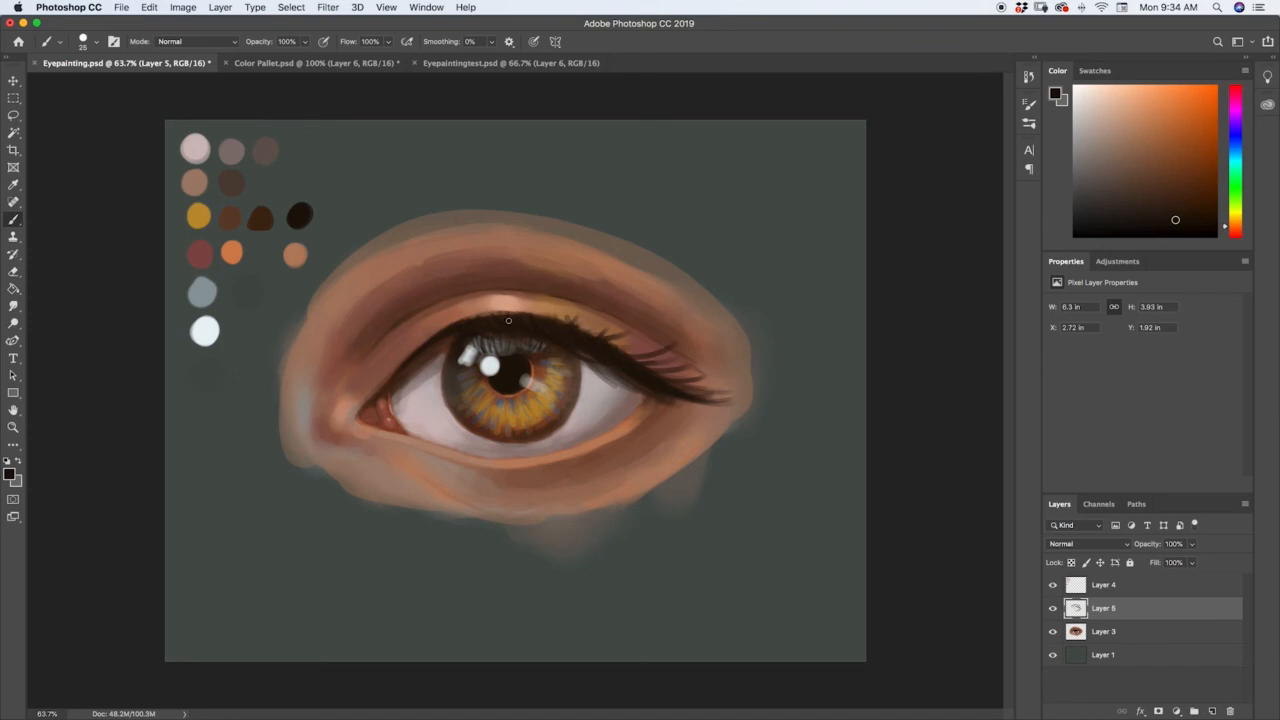
pyautogui.moveTo(537, 315)
pyautogui.mouseDown()
pyautogui.moveTo(565, 225)
pyautogui.moveTo(504, 302)
pyautogui.mouseUp()
pyautogui.moveTo(585, 326); pyautogui.dragTo(577, 318)
pyautogui.moveTo(641, 355); pyautogui.dragTo(629, 346)
# Paint short near-black lashes fanning down along the lower lid from the outer corner inward with a 9 px brush.
pyautogui.press('[')
pyautogui.press('[')
pyautogui.press('[')
pyautogui.press('super+space')
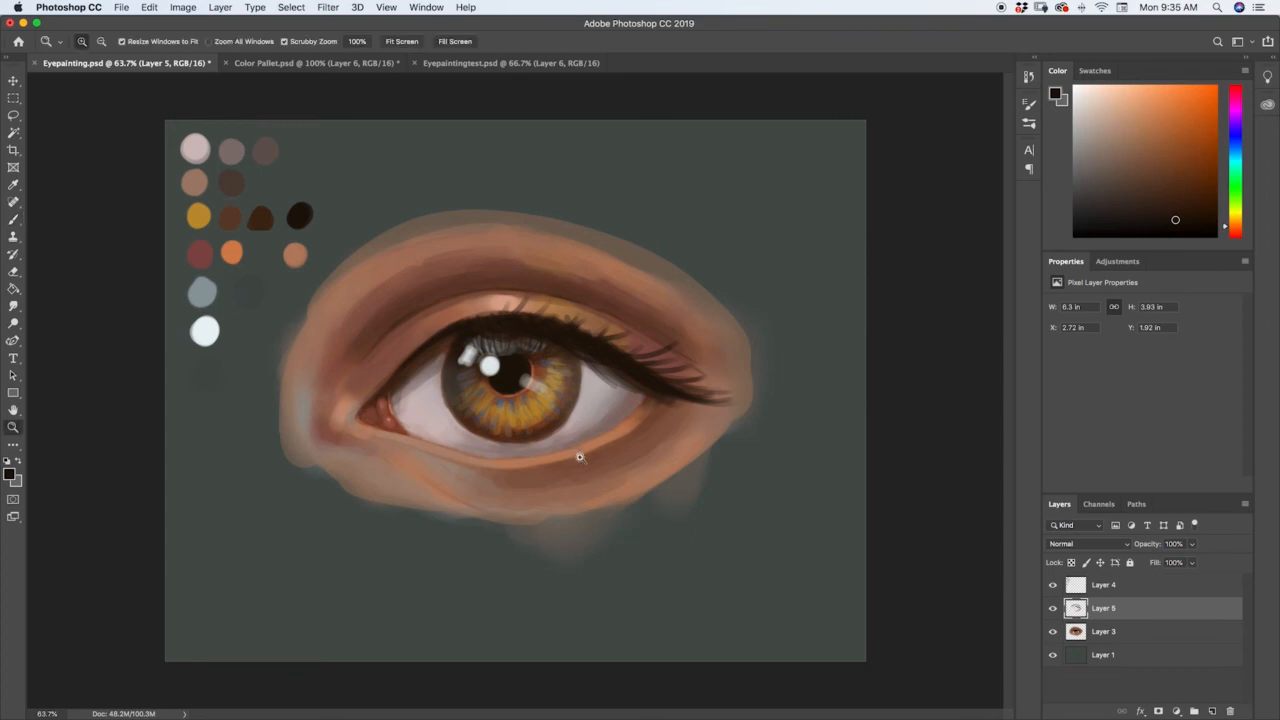
pyautogui.moveTo(580, 454)
pyautogui.mouseDown()
pyautogui.moveTo(611, 396)
pyautogui.moveTo(682, 422)
pyautogui.mouseUp()
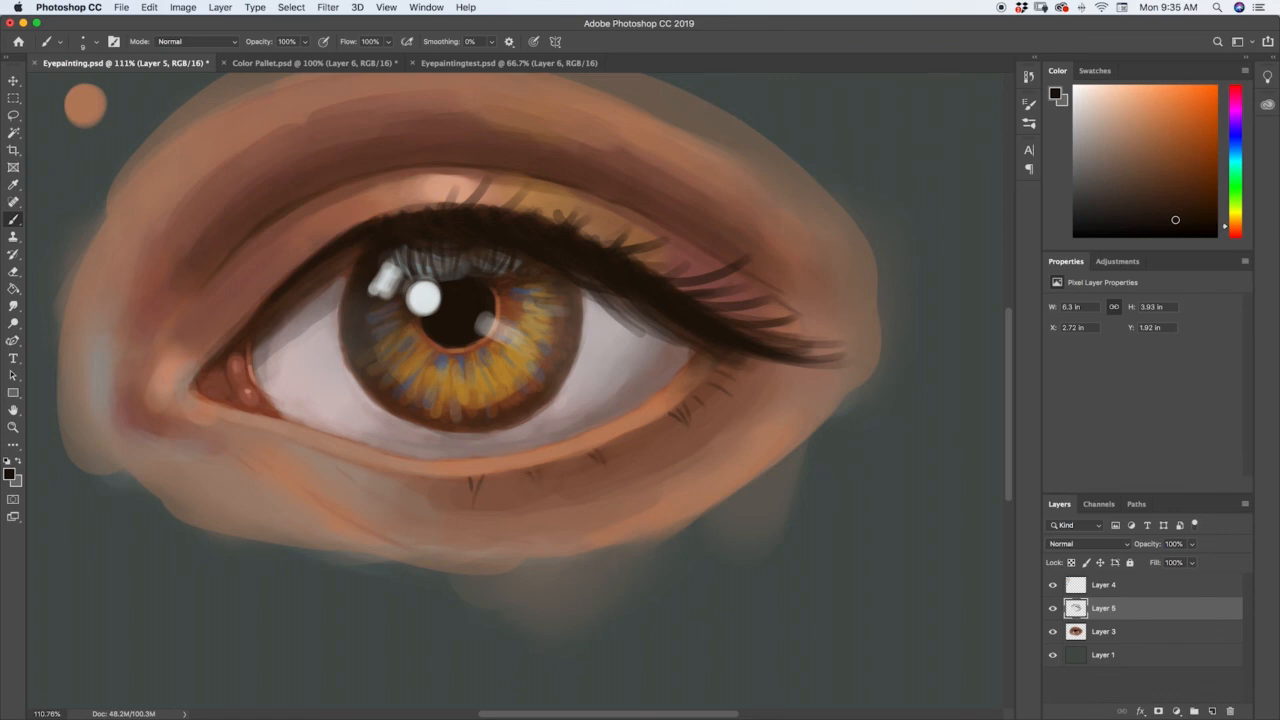
pyautogui.moveTo(573, 461); pyautogui.dragTo(570, 477)
pyautogui.moveTo(338, 459); pyautogui.dragTo(329, 482)
pyautogui.moveTo(515, 472); pyautogui.dragTo(508, 489)
pyautogui.moveTo(654, 431); pyautogui.dragTo(645, 447)
pyautogui.moveTo(722, 369); pyautogui.dragTo(631, 426)
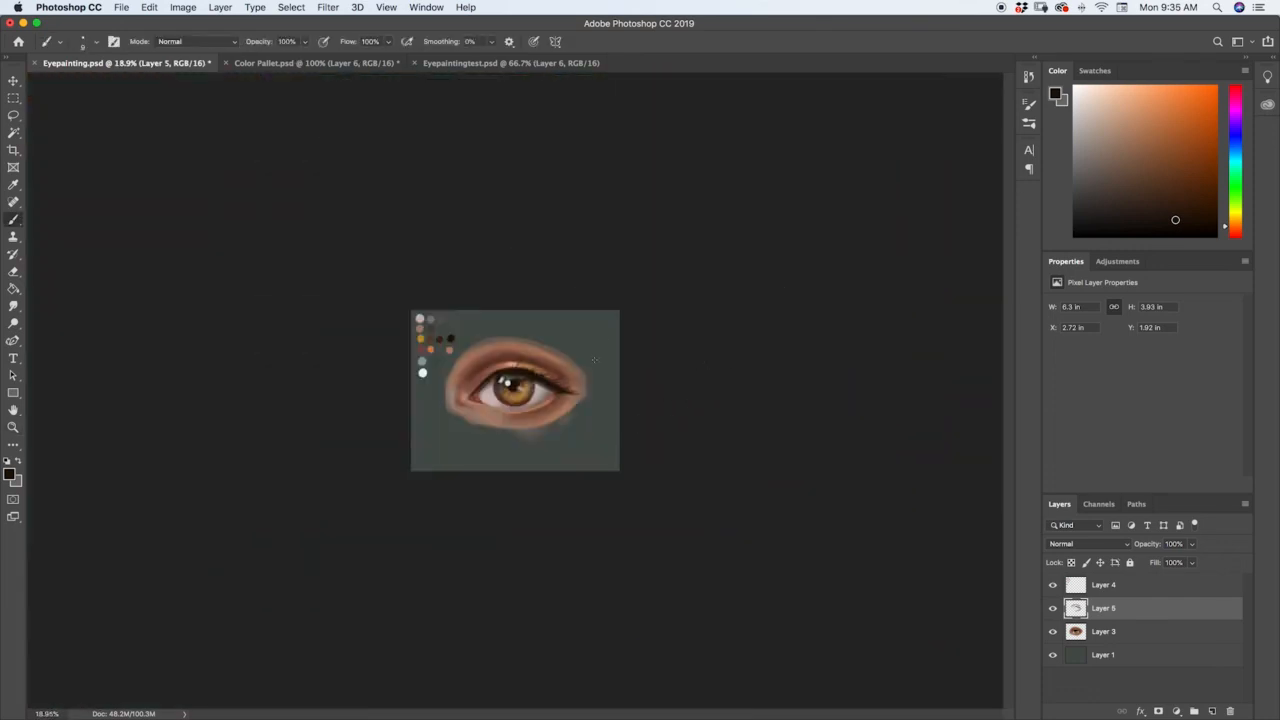
pyautogui.moveTo(557, 400); pyautogui.dragTo(624, 373)
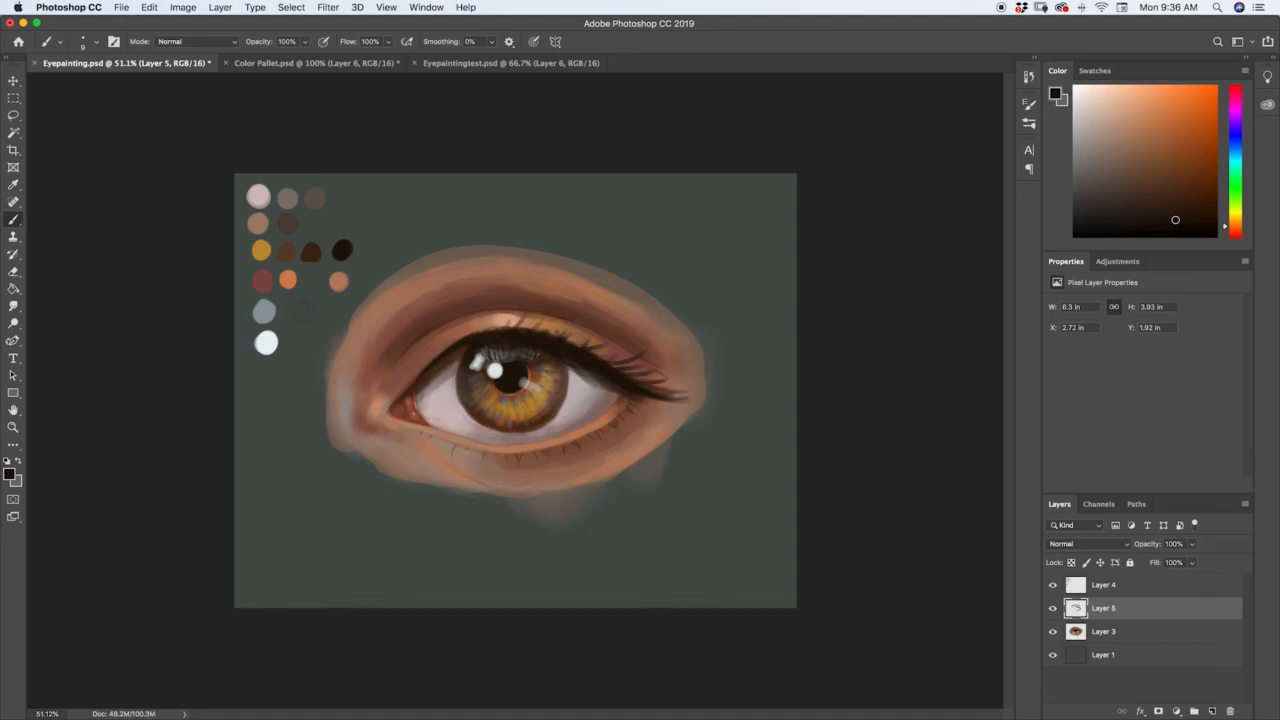
# Sample the lower lid rim's skin colour, lighten it to a pale peach and dot highlights between the outer lower lashes.
pyautogui.press('z')
pyautogui.moveTo(549, 424); pyautogui.dragTo(641, 391)
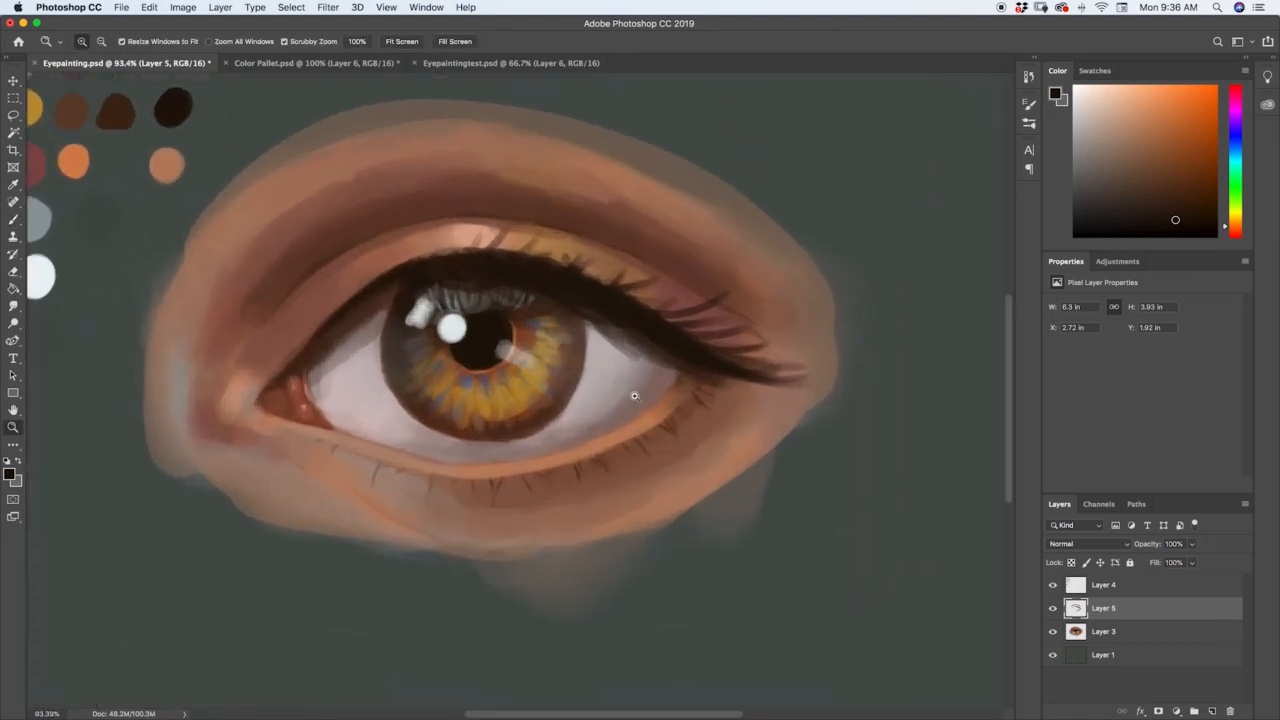
pyautogui.press('i')
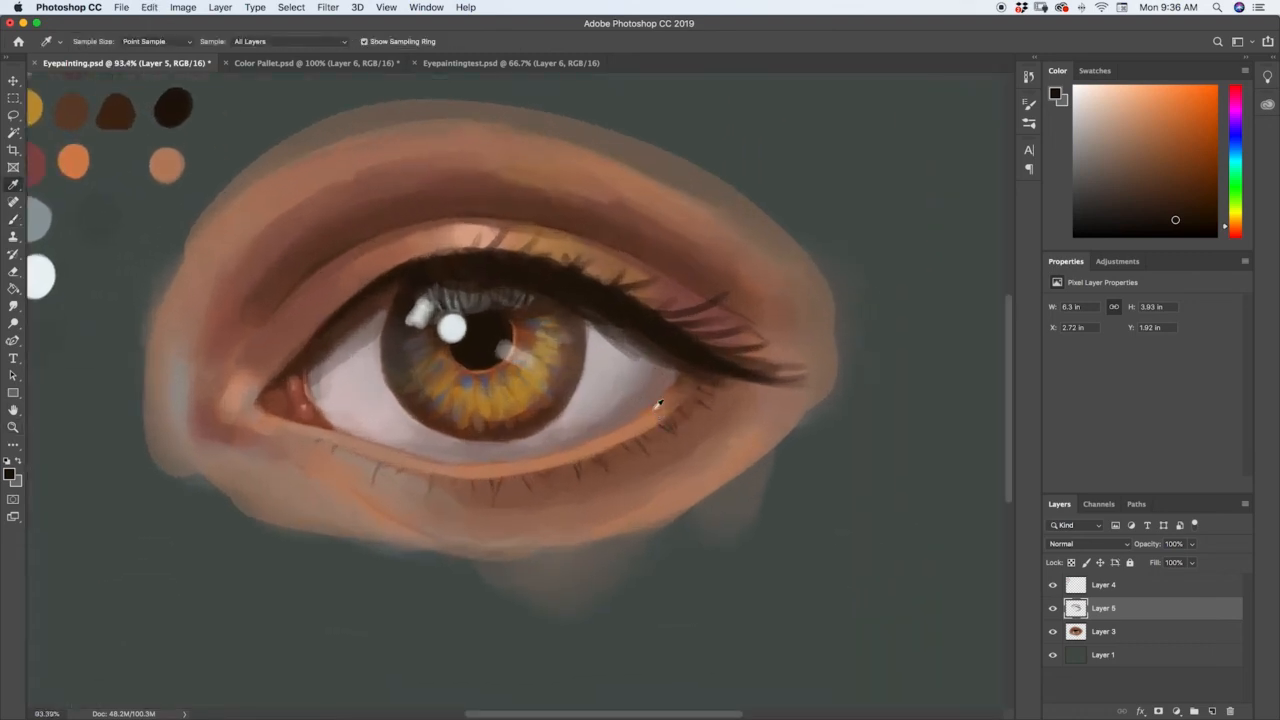
pyautogui.click(633, 430)
pyautogui.moveTo(1144, 126); pyautogui.dragTo(1128, 105)
pyautogui.press('b')
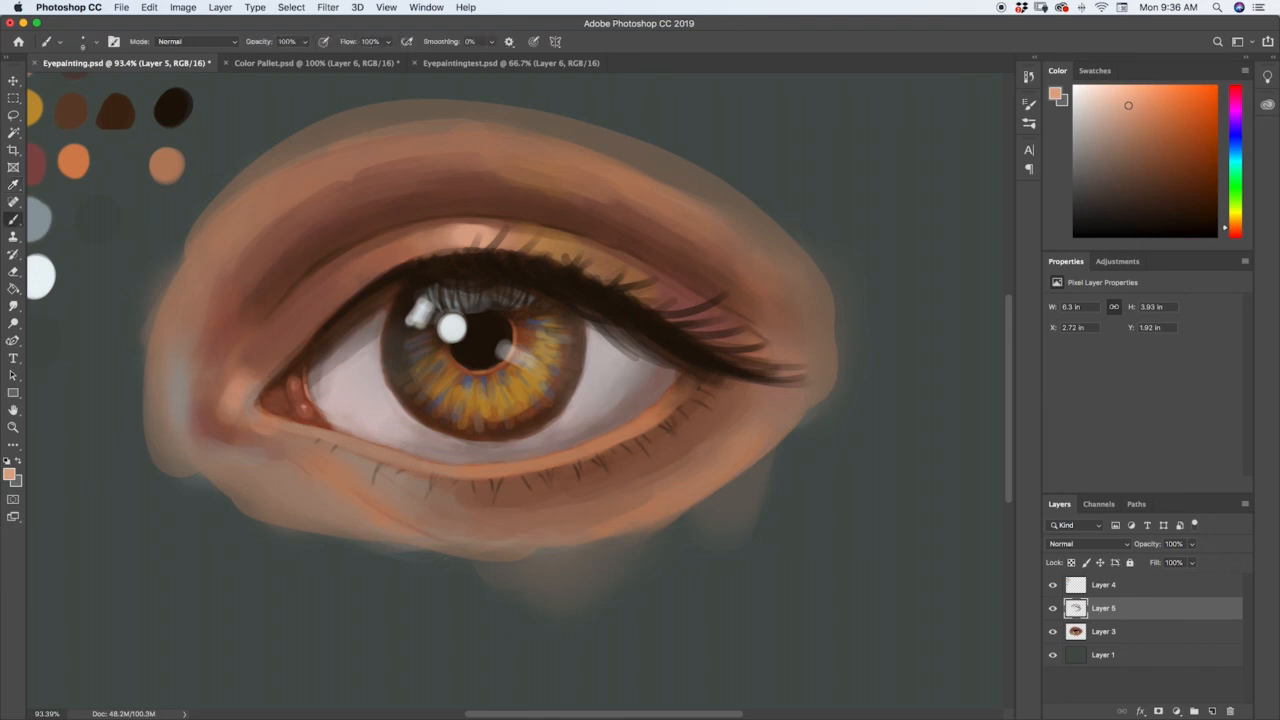
pyautogui.press('super+space')
pyautogui.moveTo(620, 454); pyautogui.dragTo(651, 429)
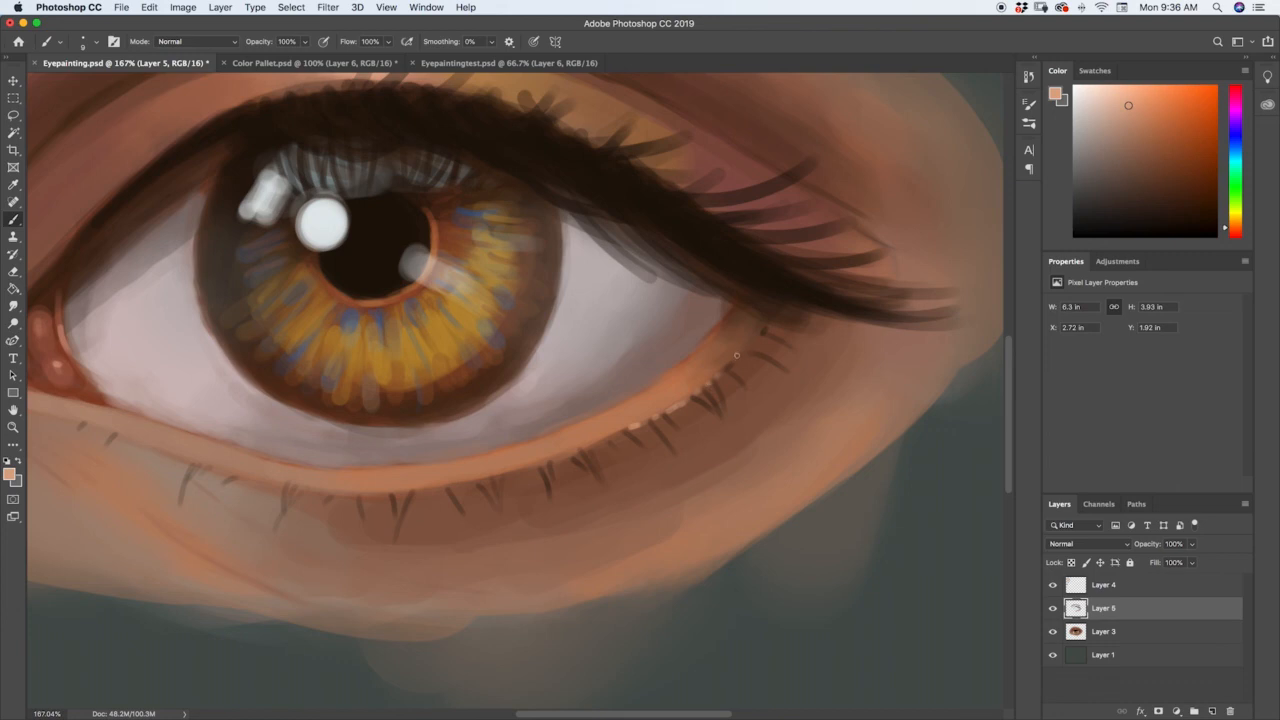
# Extend the small peach highlights along the middle of the lower lid rim and brighten them with a lighter peach.
pyautogui.moveTo(619, 434); pyautogui.dragTo(517, 470)
pyautogui.moveTo(440, 484); pyautogui.dragTo(424, 488)
pyautogui.moveTo(407, 490); pyautogui.dragTo(399, 492)
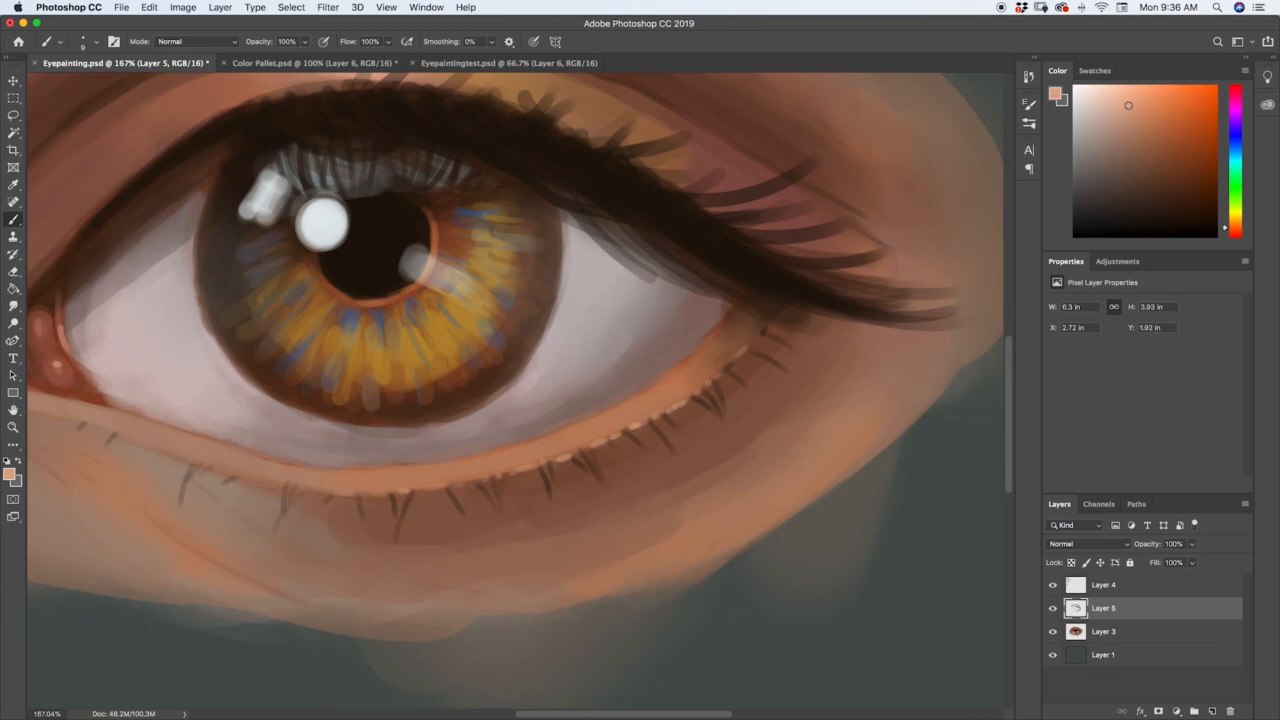
pyautogui.moveTo(1128, 106); pyautogui.dragTo(1117, 97)
pyautogui.press('super+z')
# Sample the shadow on the outer eye white, lighten it to a pinkish grey and stroke it just above the lower lid.
pyautogui.press('i')
pyautogui.click(643, 377)
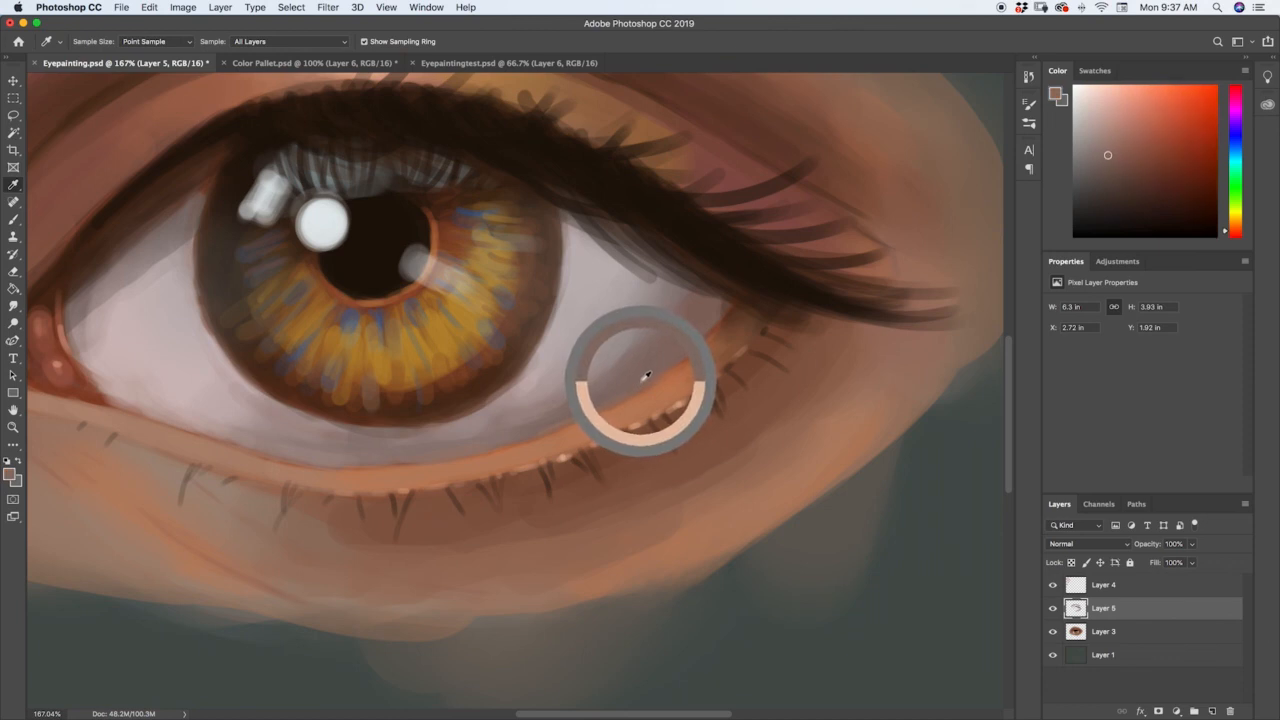
pyautogui.press('b')
pyautogui.moveTo(1111, 149); pyautogui.dragTo(1103, 131)
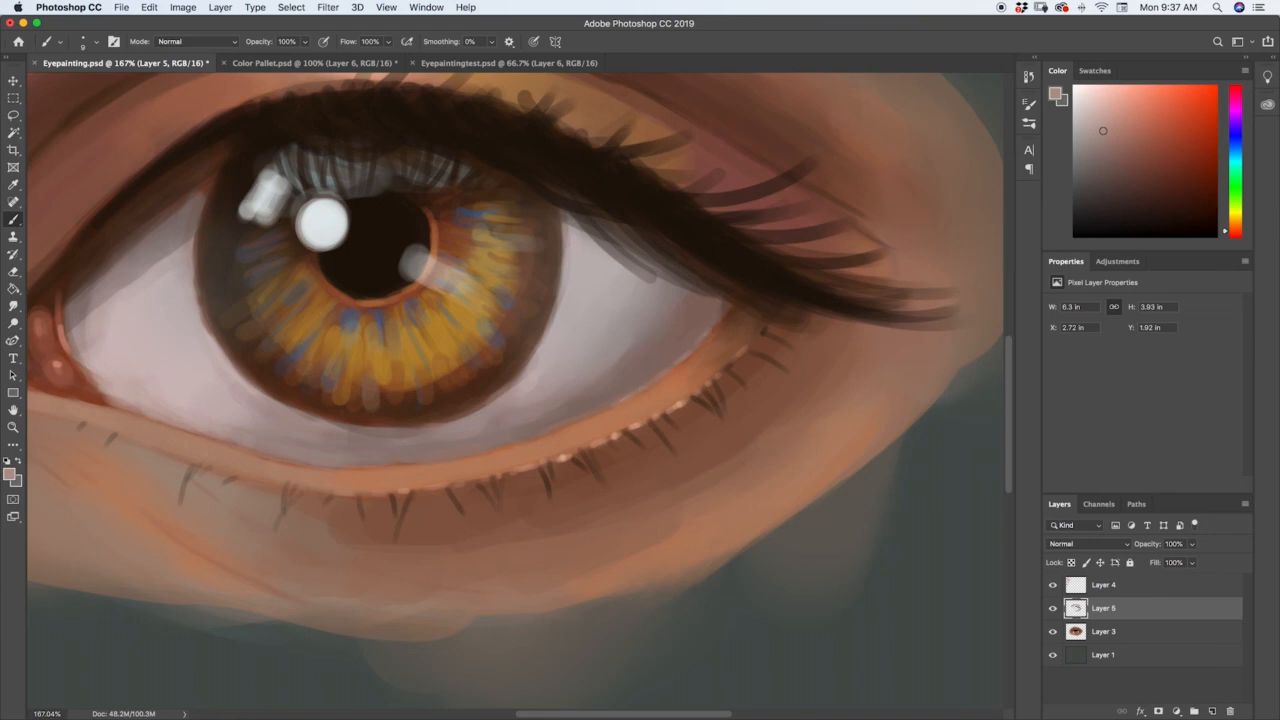
pyautogui.moveTo(587, 414); pyautogui.dragTo(604, 406)
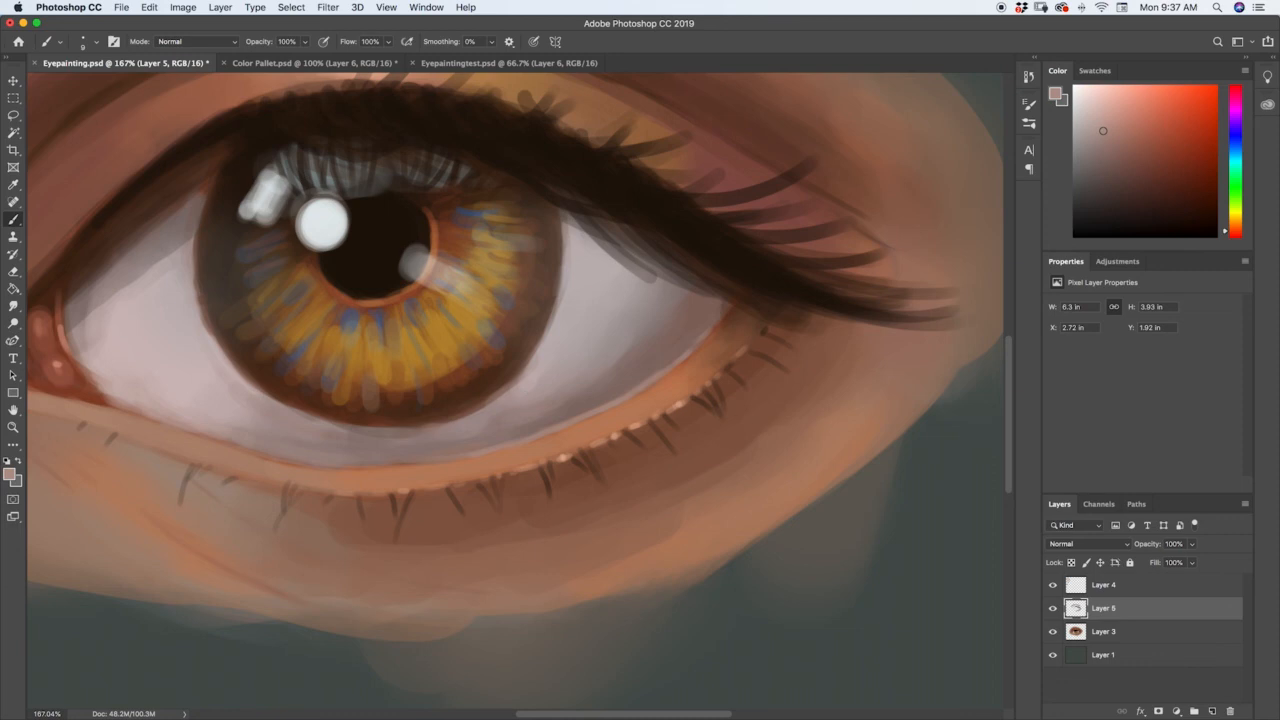
# Sample the inner lower lid's skin tone, lighten it to pale peach and add small highlights along the inner lid rim.
pyautogui.press('i')
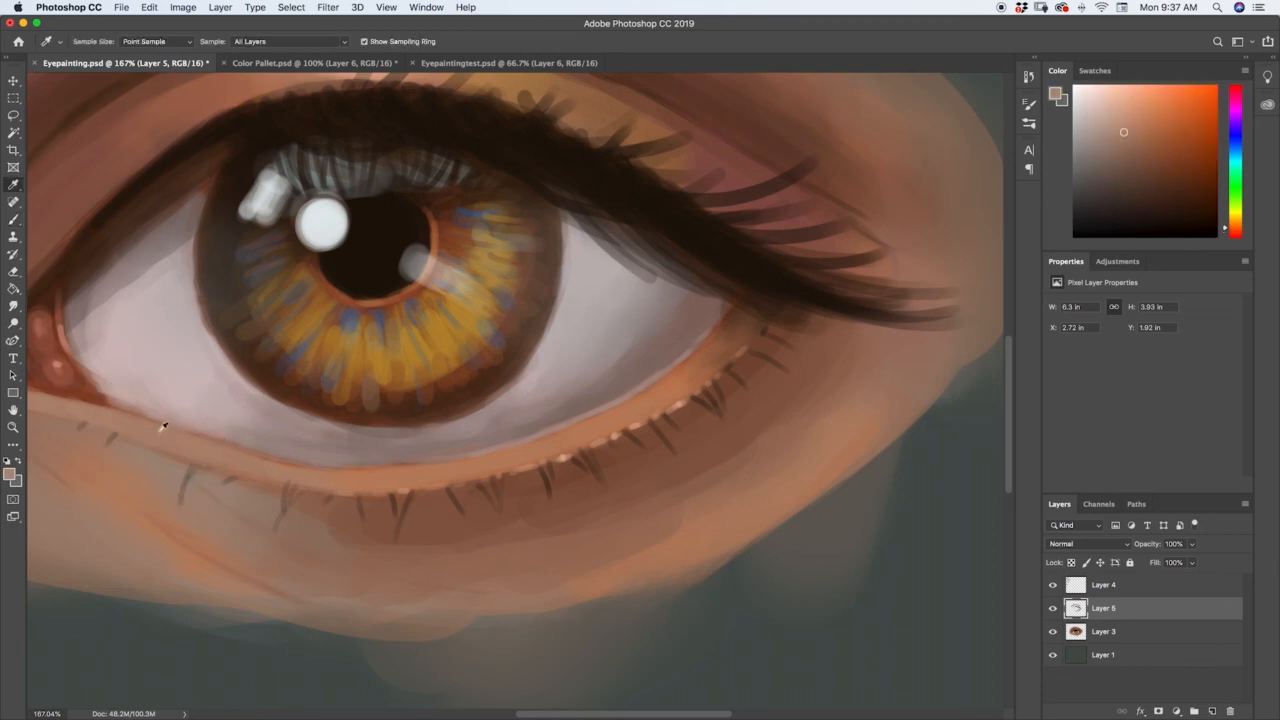
pyautogui.click(162, 427)
pyautogui.click(1107, 114)
pyautogui.press('b')
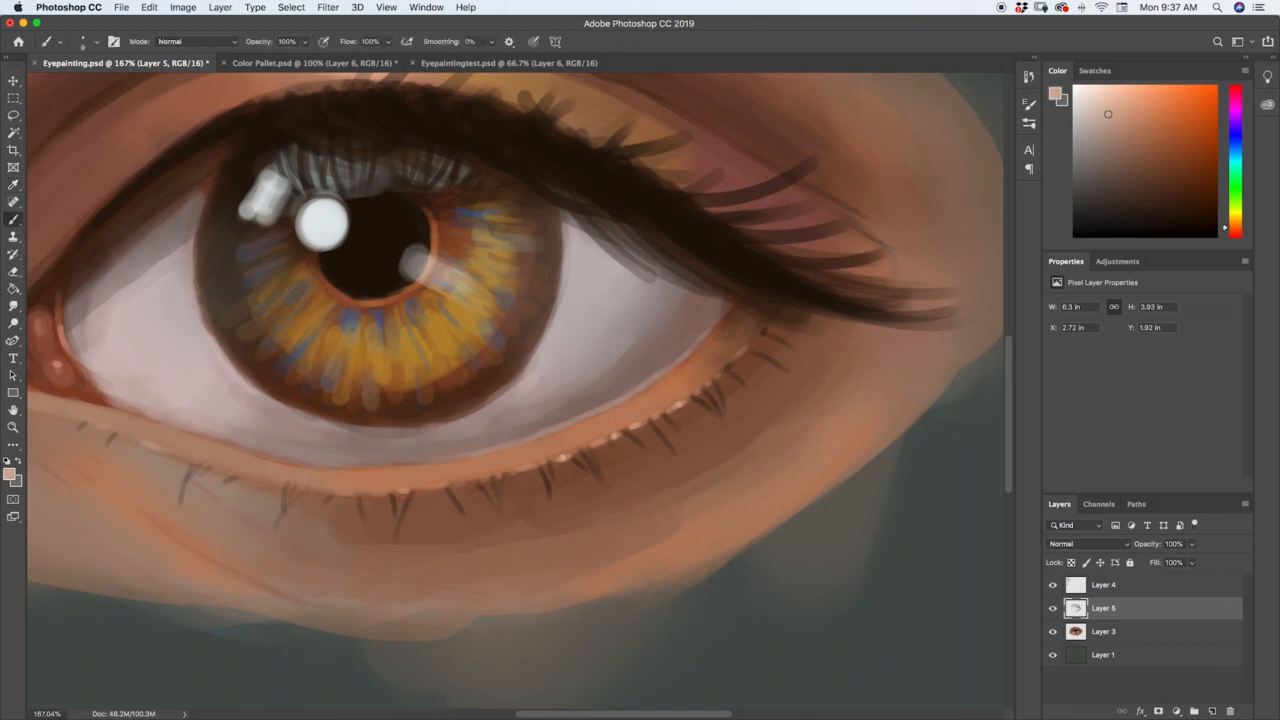
# Paint pale peach highlights along the lid edge beneath the tear duct and on the skin below the inner corner.
pyautogui.press('h')
pyautogui.moveTo(446, 434); pyautogui.dragTo(531, 443)
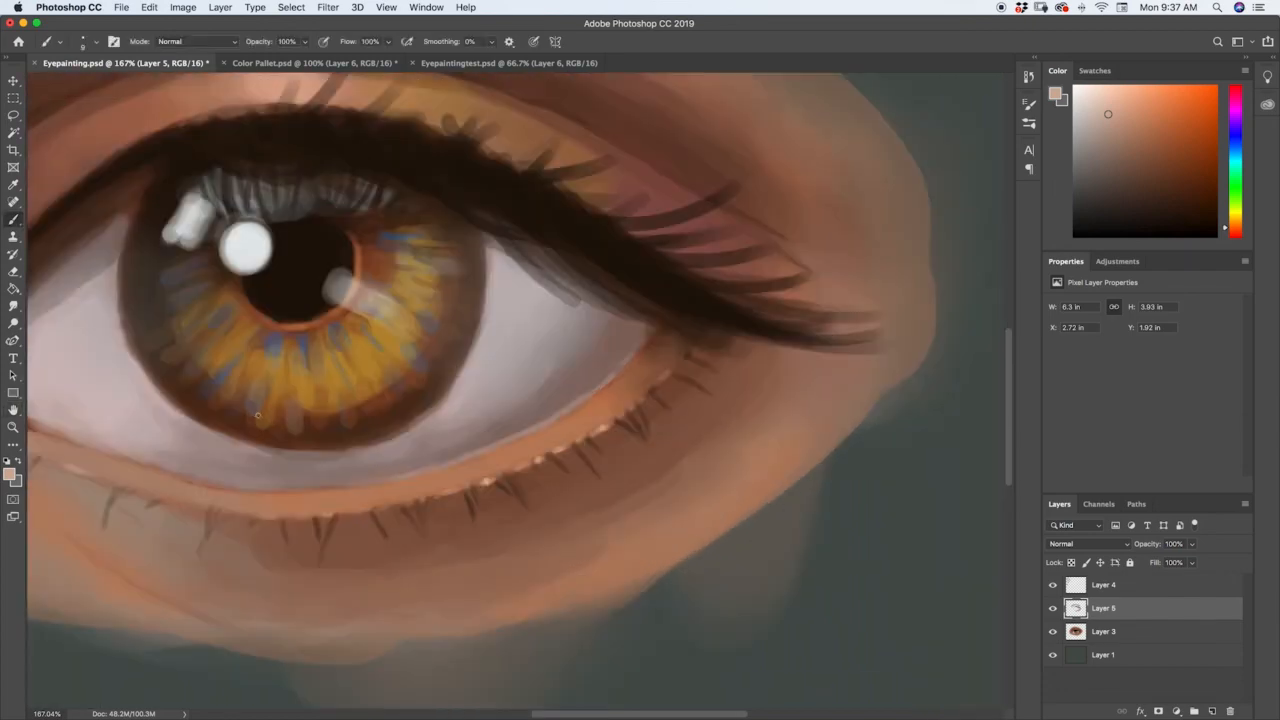
pyautogui.press('z')
pyautogui.moveTo(470, 412); pyautogui.dragTo(420, 438)
pyautogui.moveTo(187, 395); pyautogui.dragTo(268, 345)
pyautogui.press('b')
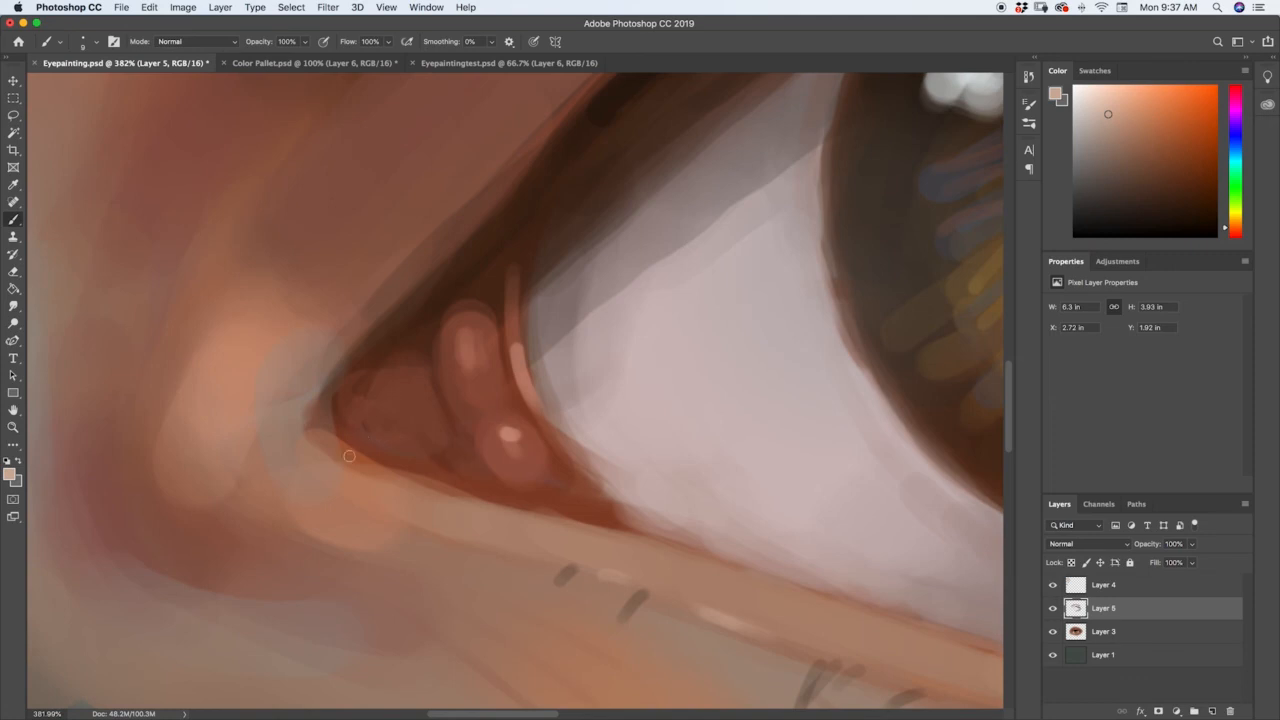
pyautogui.moveTo(340, 449); pyautogui.dragTo(352, 458)
pyautogui.moveTo(424, 526)
pyautogui.mouseDown()
pyautogui.moveTo(380, 509)
pyautogui.moveTo(443, 491)
pyautogui.moveTo(519, 509)
pyautogui.mouseUp()
pyautogui.click(467, 535)
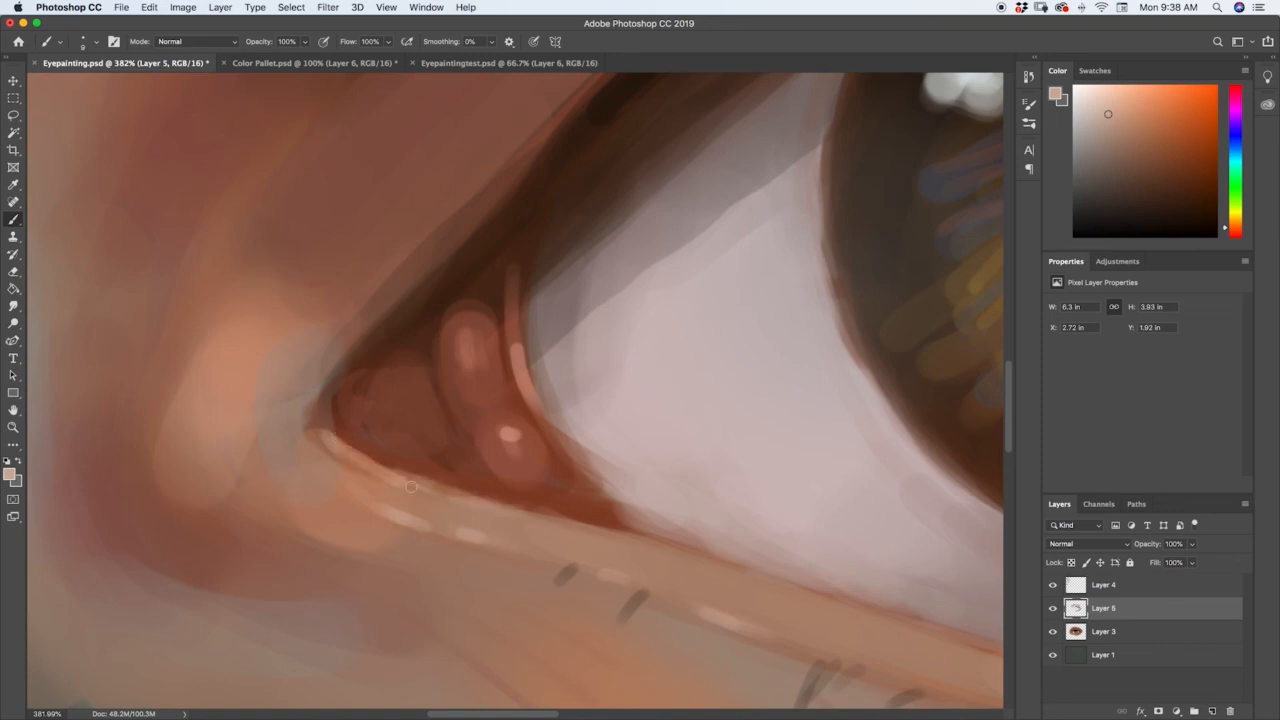
pyautogui.moveTo(333, 438); pyautogui.dragTo(492, 506)
# Examine the whole eye painting from different distances to judge the new lashes and lid highlights.
pyautogui.press('z')
pyautogui.moveTo(642, 472); pyautogui.dragTo(554, 560)
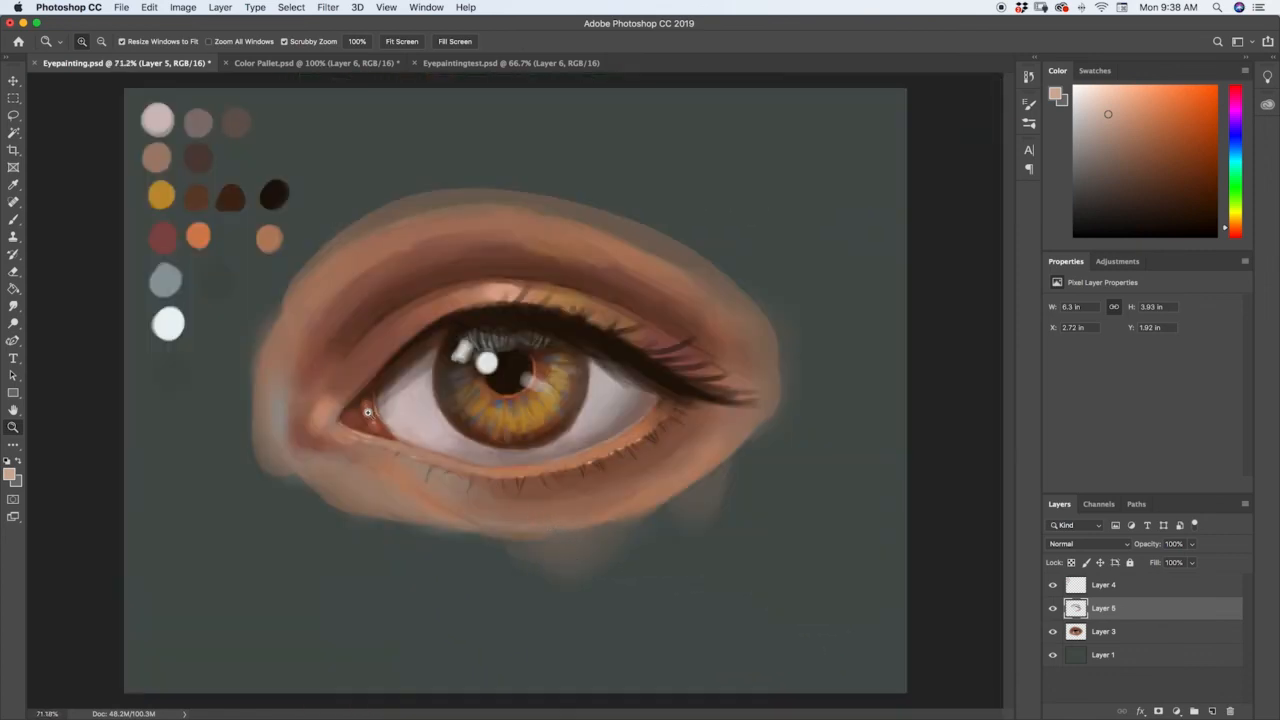
pyautogui.moveTo(371, 414); pyautogui.dragTo(408, 400)
pyautogui.moveTo(634, 446); pyautogui.dragTo(596, 474)
pyautogui.moveTo(661, 440)
pyautogui.mouseDown()
pyautogui.moveTo(605, 447)
pyautogui.moveTo(641, 444)
pyautogui.mouseUp()
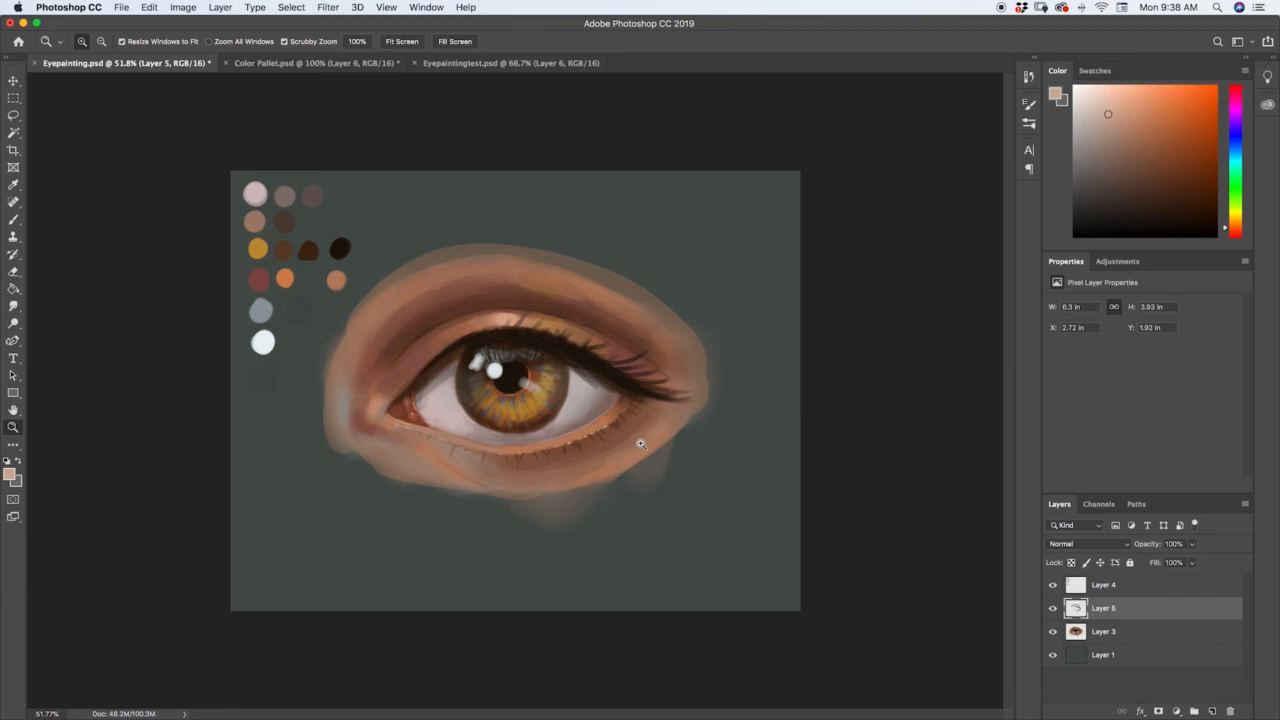
pyautogui.moveTo(655, 406); pyautogui.dragTo(633, 412)
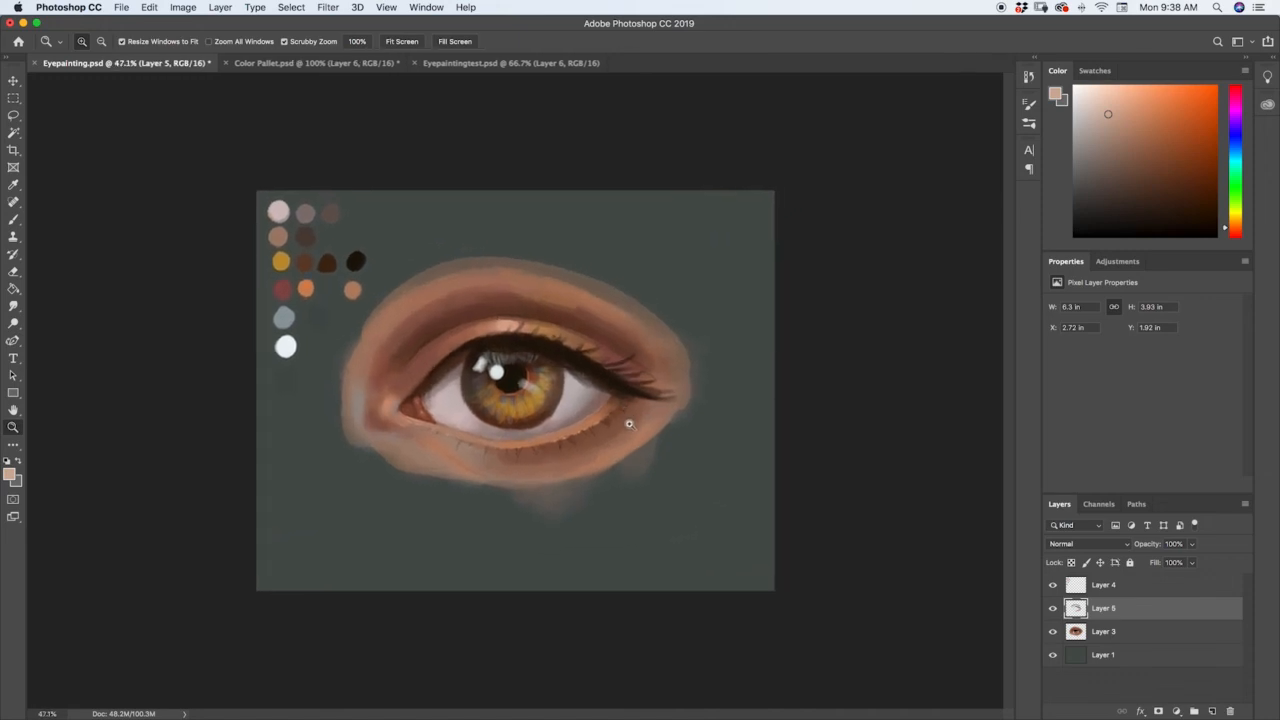
pyautogui.moveTo(626, 430)
pyautogui.mouseDown()
pyautogui.moveTo(607, 422)
pyautogui.moveTo(627, 417)
pyautogui.mouseUp()
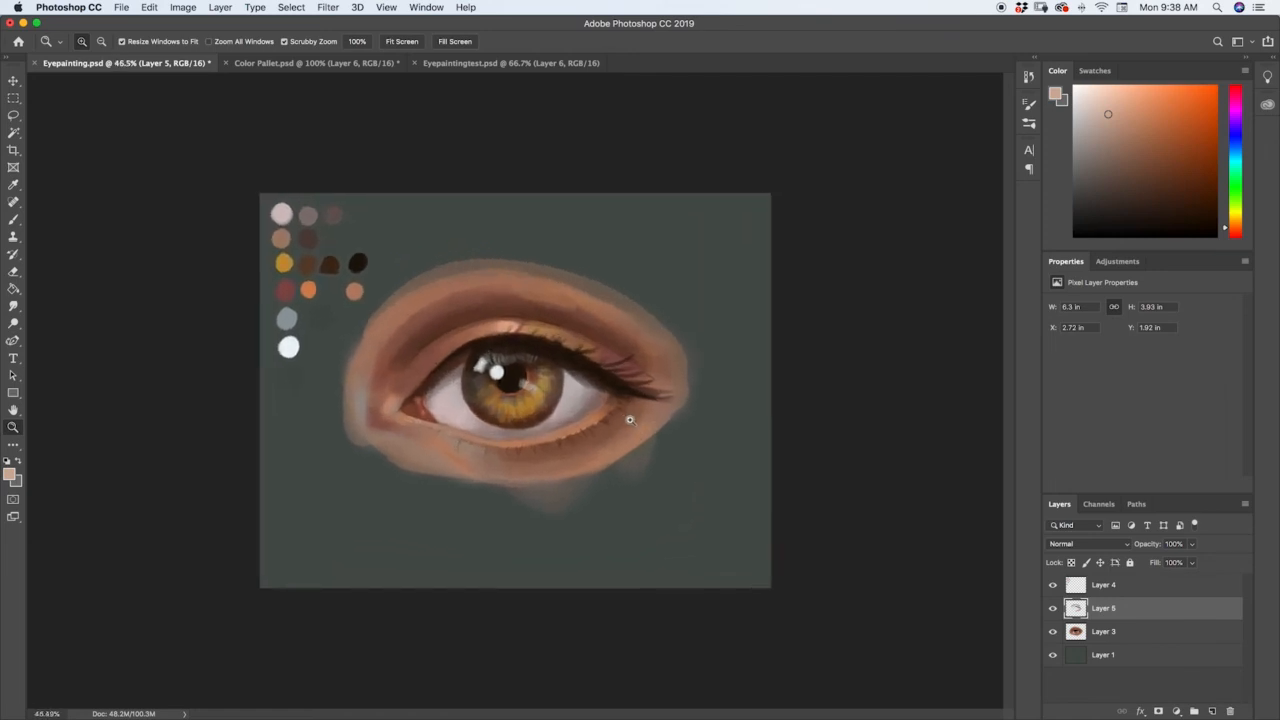
pyautogui.moveTo(631, 420); pyautogui.dragTo(623, 426)
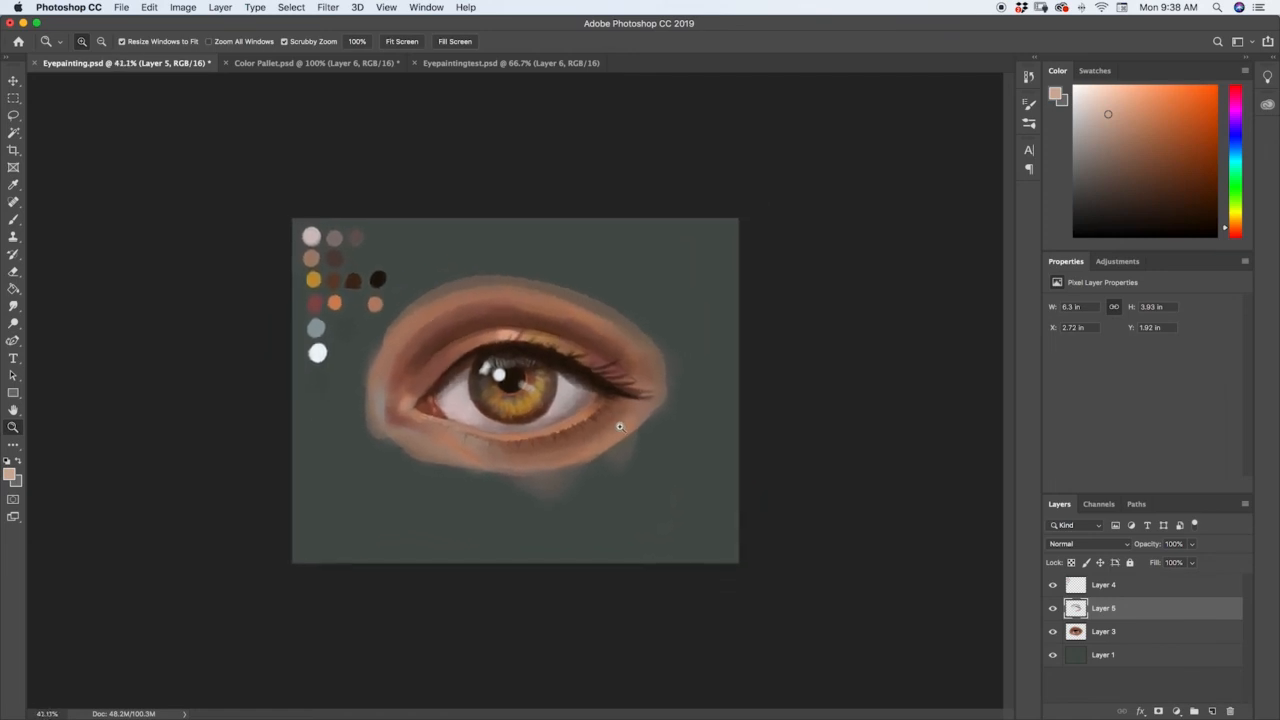